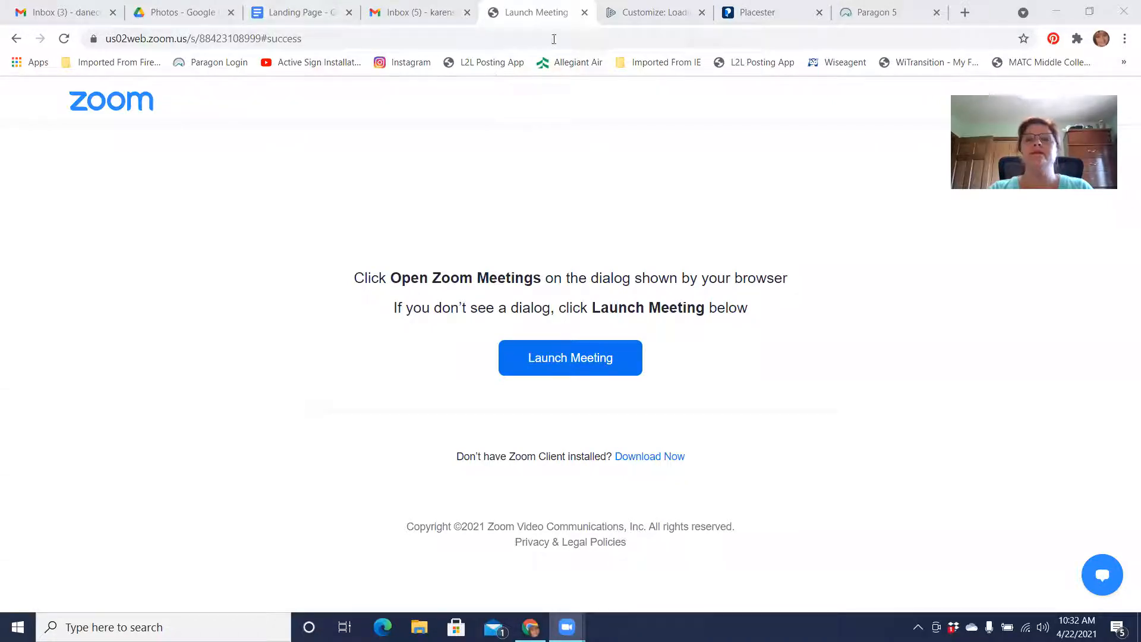
Switch to the website editor and discard the unpublished changes to the "DeForest Homes on 1/2 Acre!" page
{"action": "left_click", "coordinate": [646, 24]}
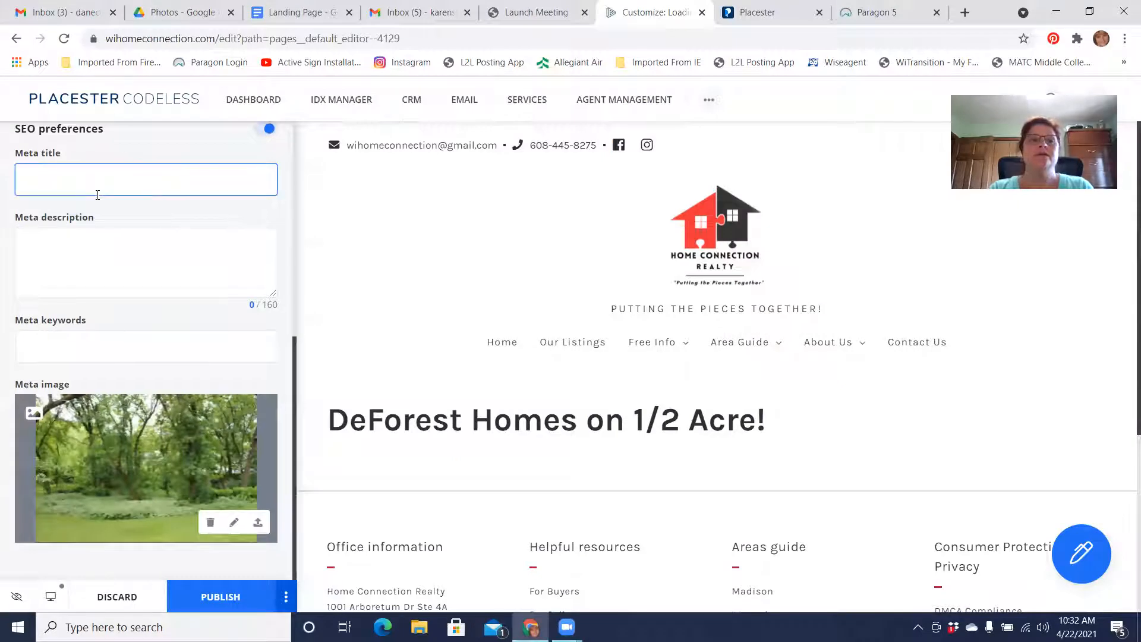
{"action": "scroll", "coordinate": [95, 196], "scroll_direction": "up", "scroll_amount": 7}
{"action": "left_click", "coordinate": [17, 139]}
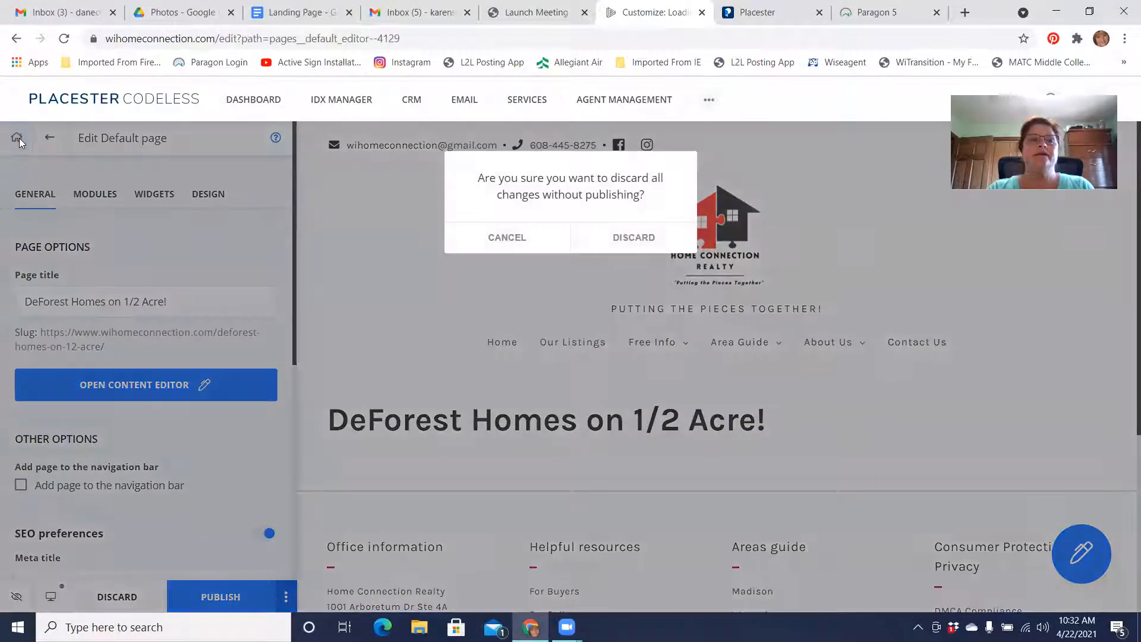
{"action": "left_click", "coordinate": [646, 238]}
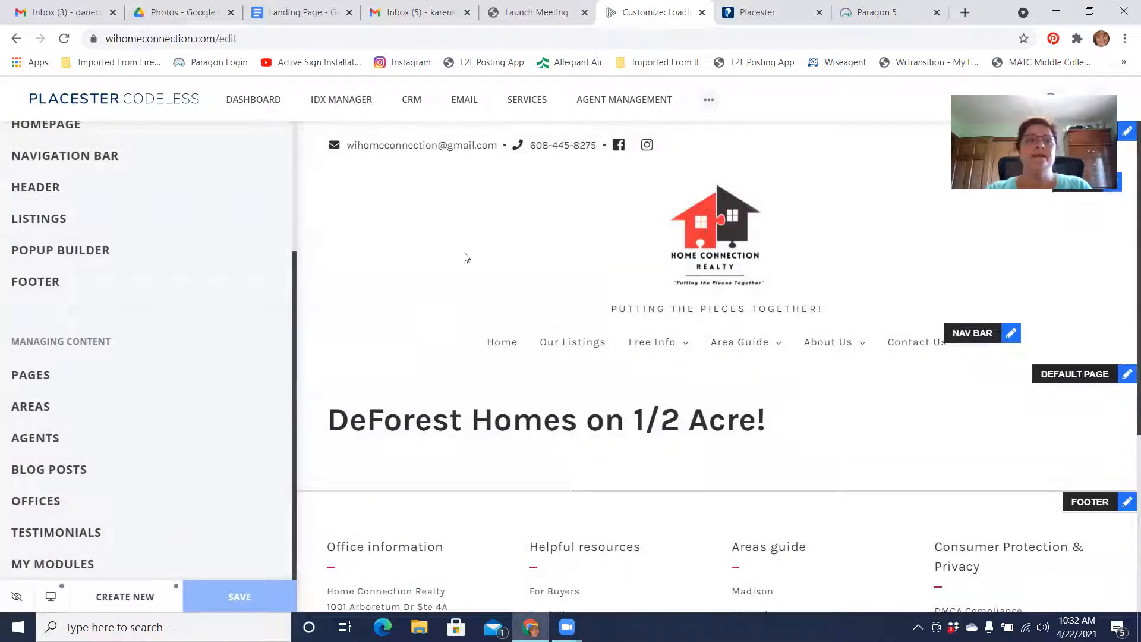
{"action": "scroll", "coordinate": [153, 264], "scroll_direction": "up", "scroll_amount": 3}
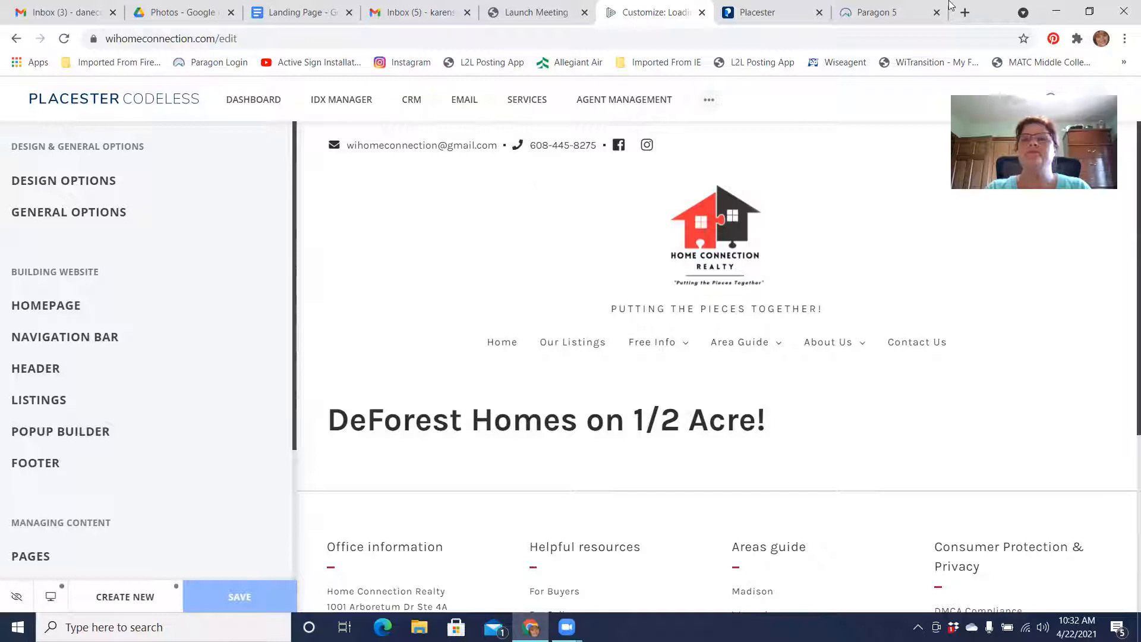
{"action": "left_click", "coordinate": [819, 12]}
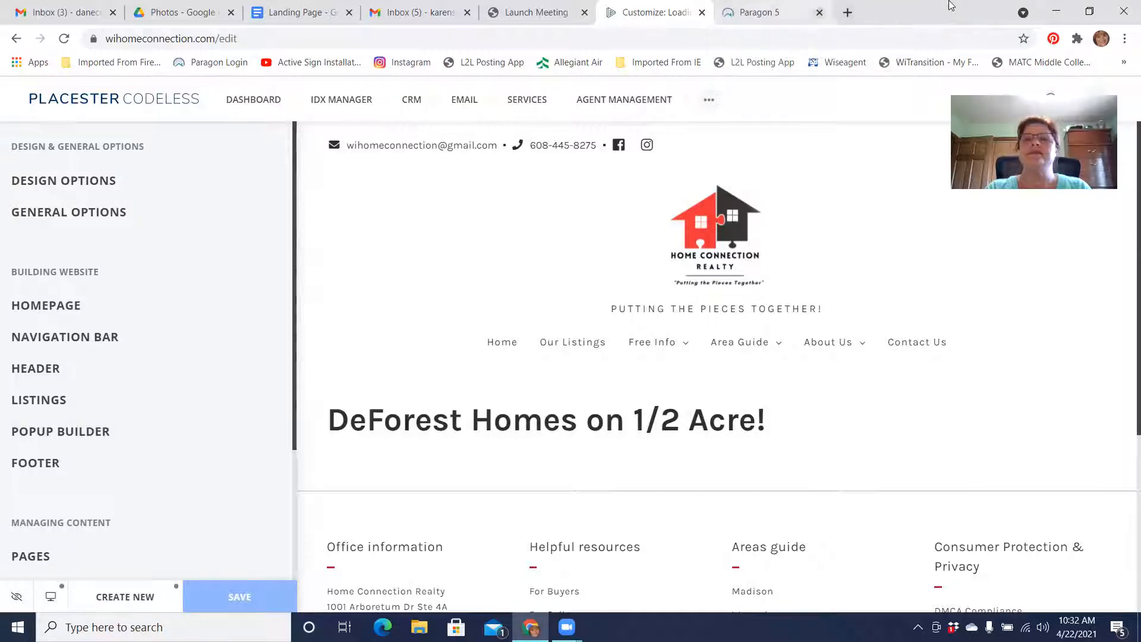
{"action": "left_click", "coordinate": [949, 6]}
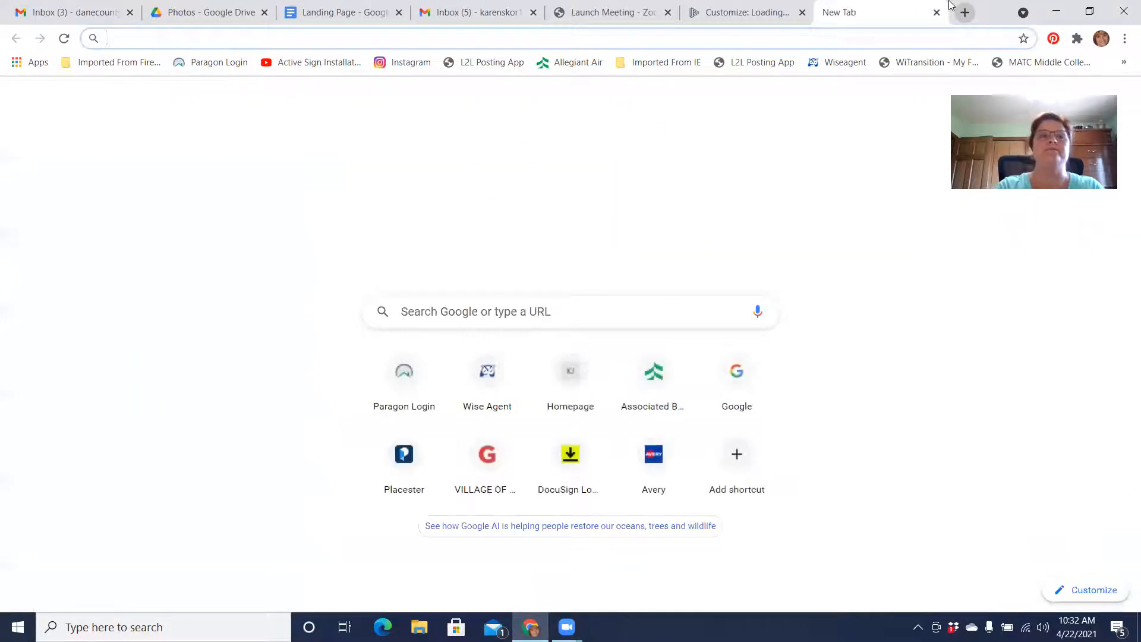
{"action": "type", "text": "place"}
{"action": "key", "text": "Return"}
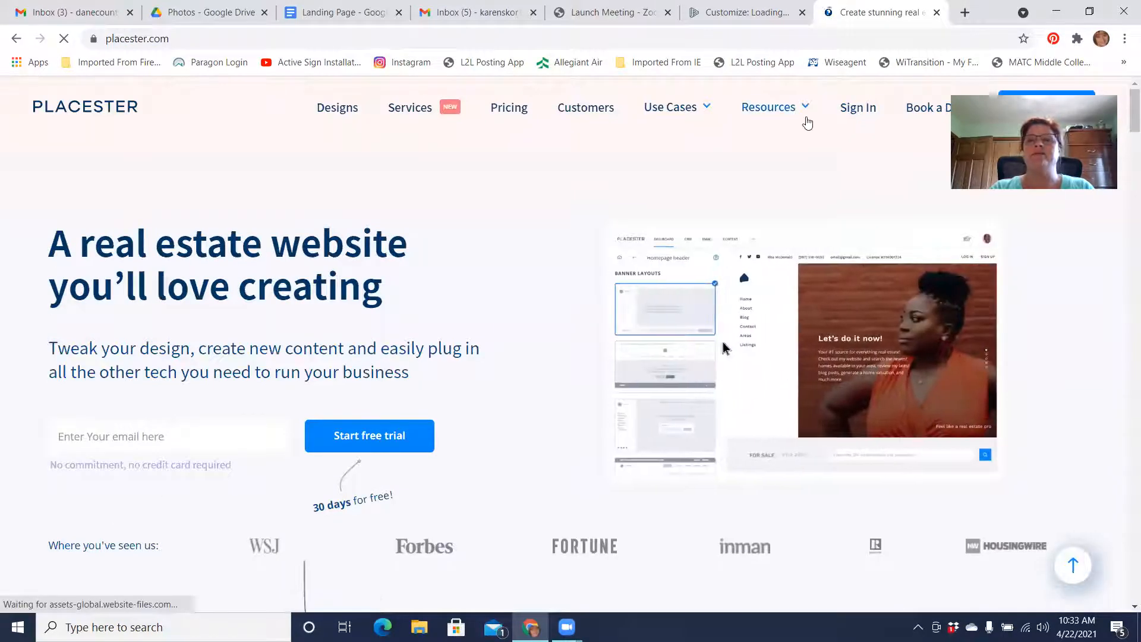
{"action": "left_click", "coordinate": [854, 114]}
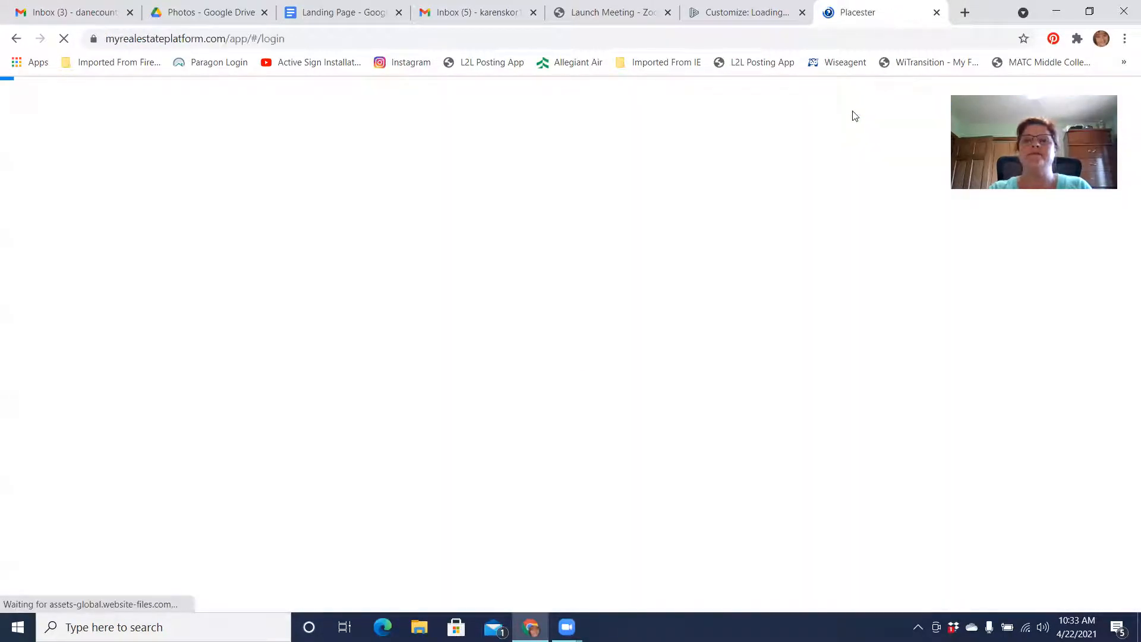
{"action": "left_click", "coordinate": [233, 443]}
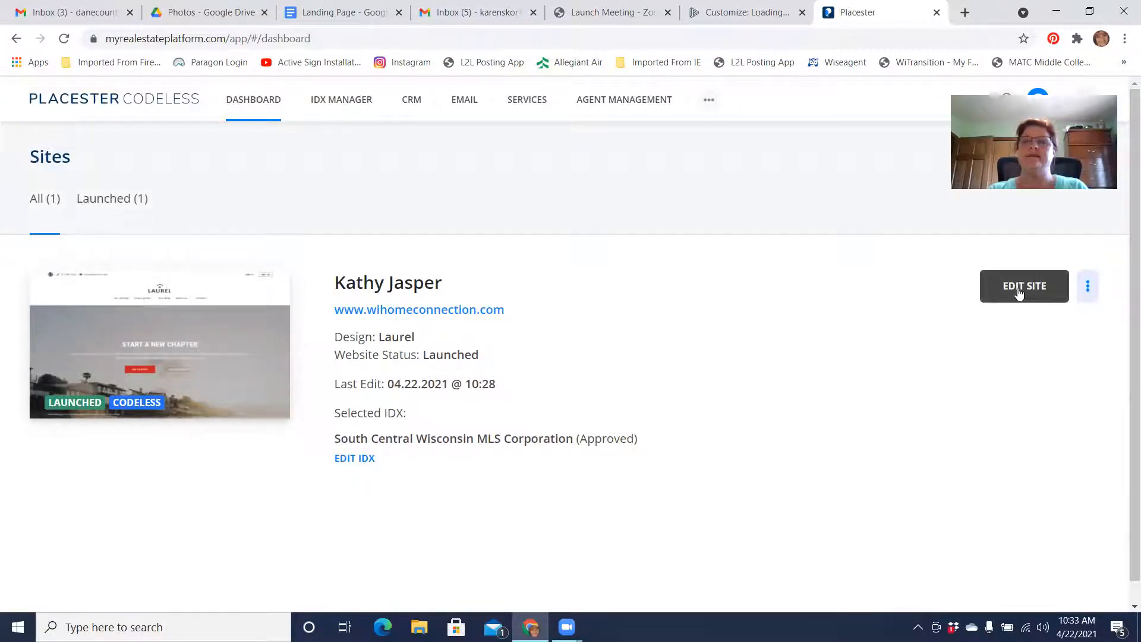
{"action": "left_click", "coordinate": [1019, 292]}
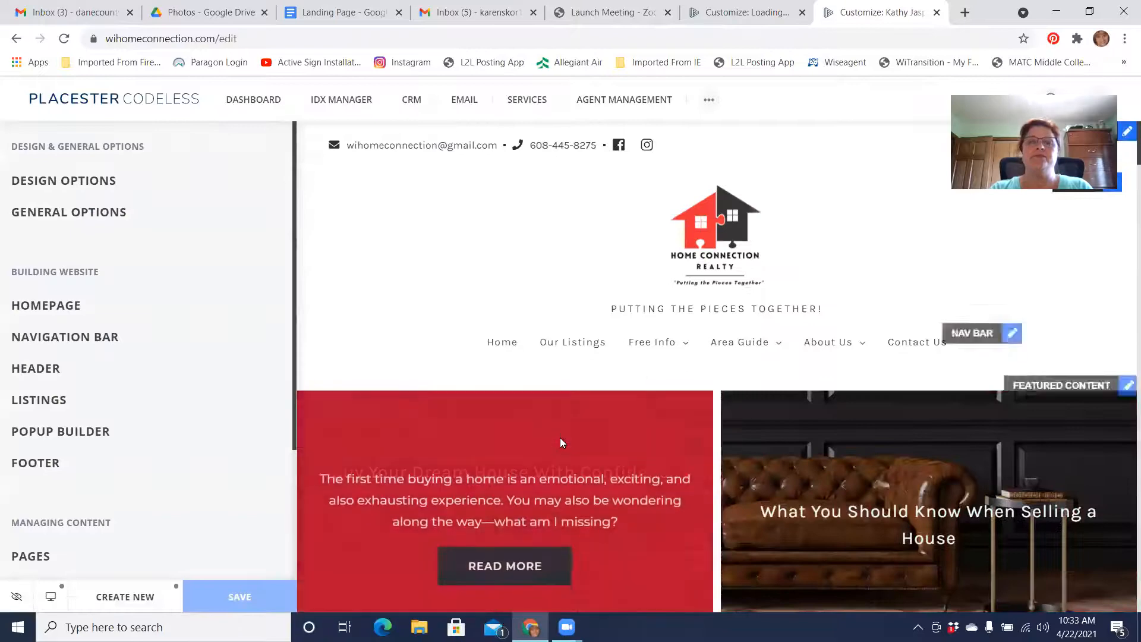
Create a new page of the Default Page type for the site
{"action": "scroll", "coordinate": [559, 437], "scroll_direction": "down", "scroll_amount": 15}
{"action": "scroll", "coordinate": [560, 442], "scroll_direction": "down", "scroll_amount": 15}
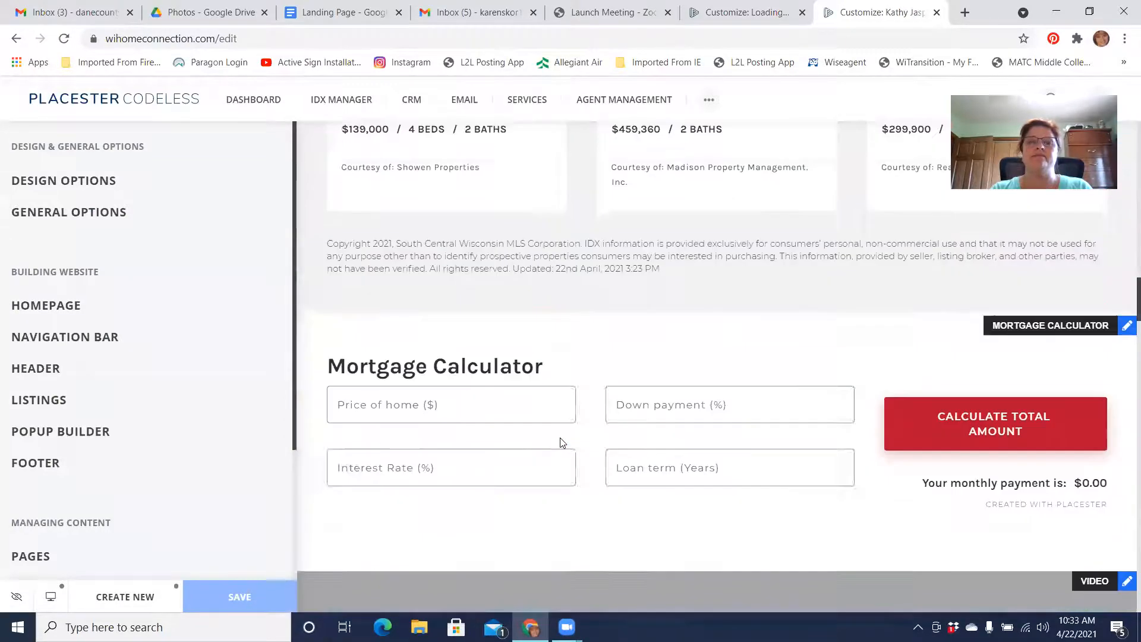
{"action": "scroll", "coordinate": [560, 443], "scroll_direction": "up", "scroll_amount": 13}
{"action": "scroll", "coordinate": [560, 442], "scroll_direction": "up", "scroll_amount": 10}
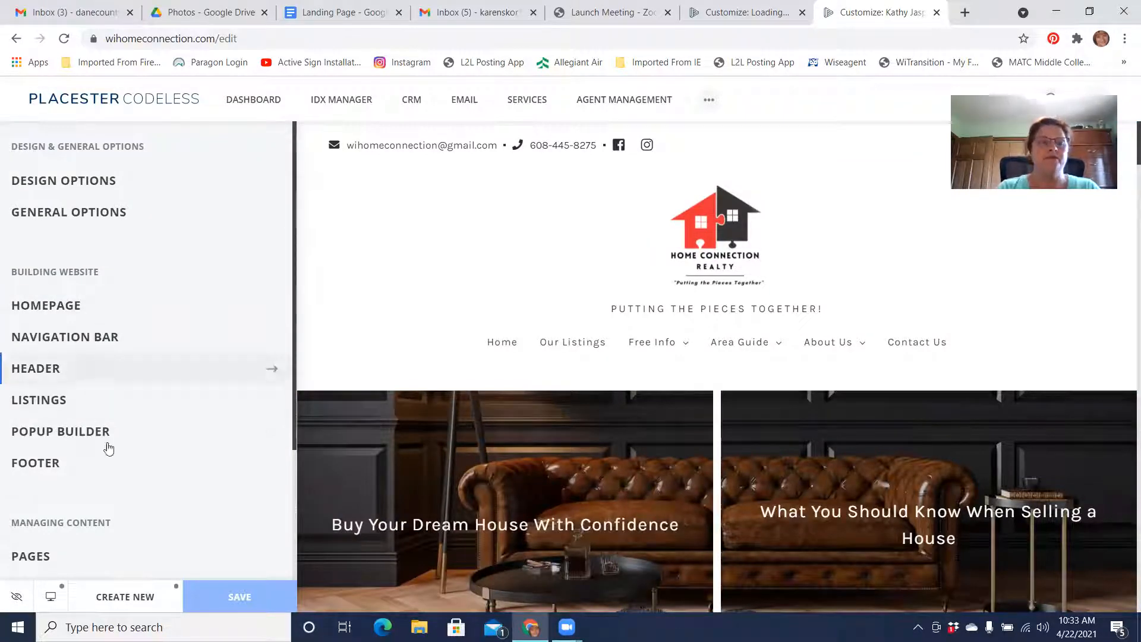
{"action": "left_click", "coordinate": [122, 600]}
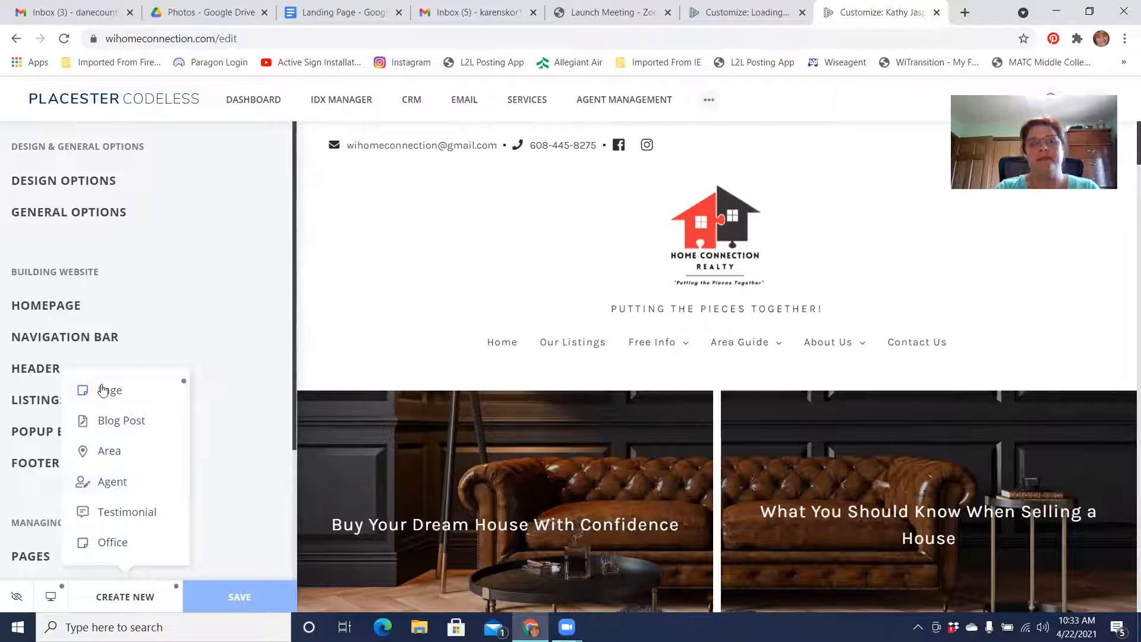
{"action": "mouse_move", "coordinate": [109, 394]}
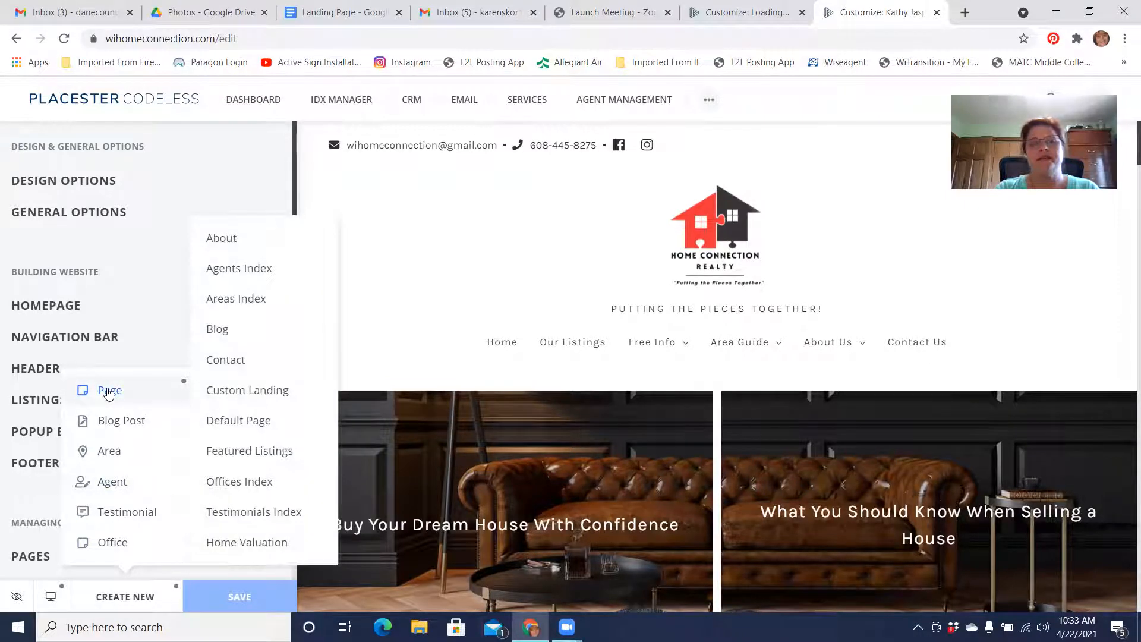
{"action": "left_click", "coordinate": [235, 422]}
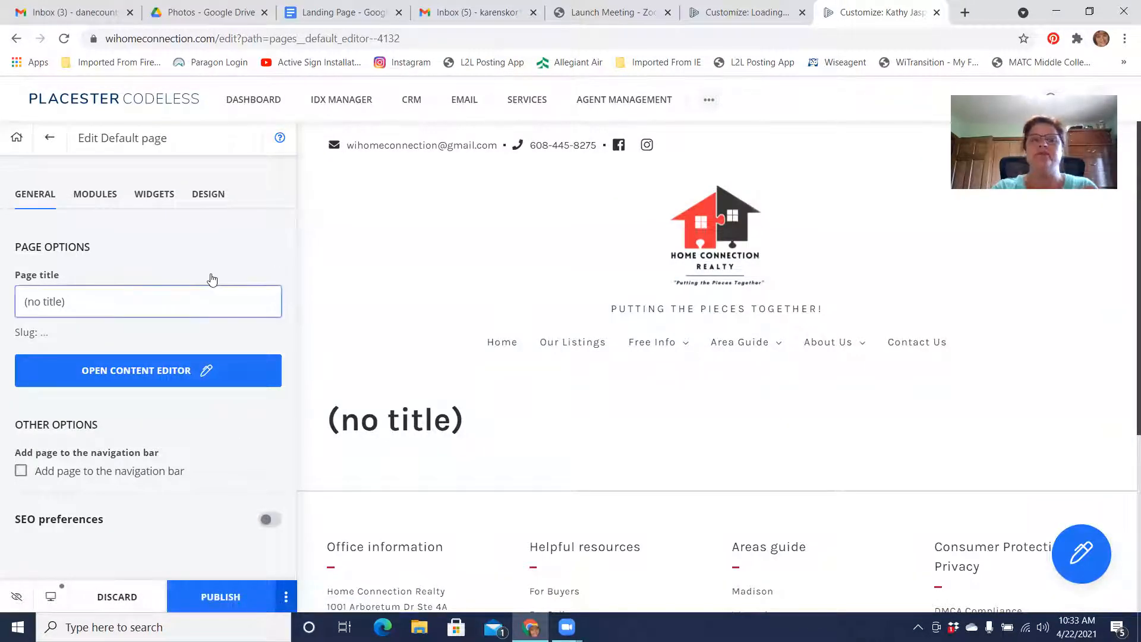
Set the new page's title to "DeForest Homes with 1 Acre of Land!"
{"action": "scroll", "coordinate": [788, 367], "scroll_direction": "down", "scroll_amount": 5}
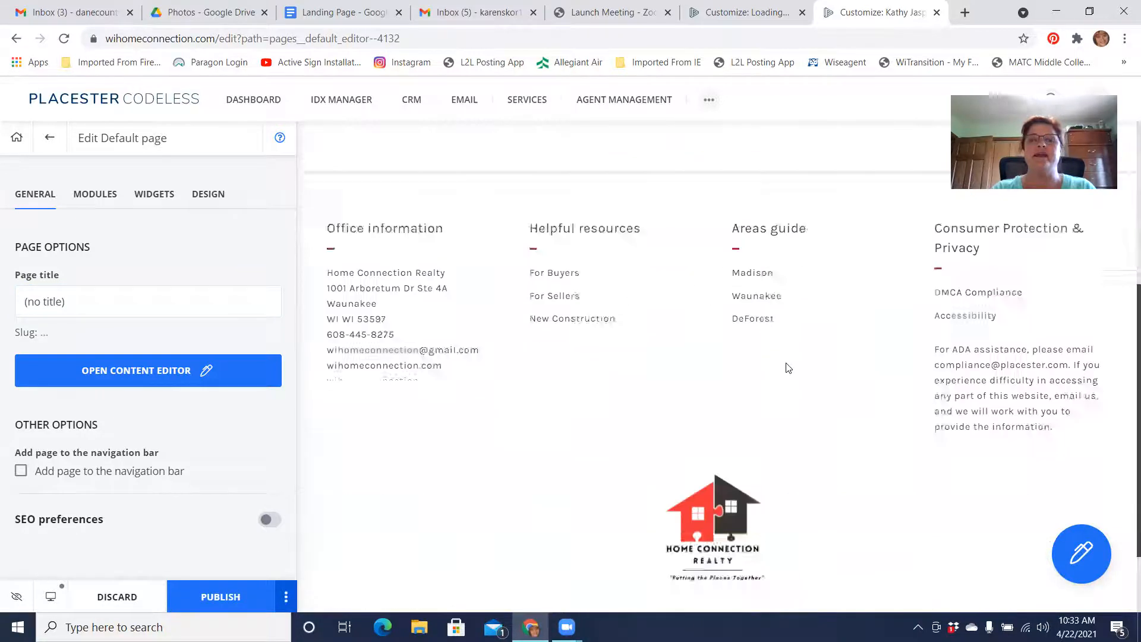
{"action": "scroll", "coordinate": [788, 367], "scroll_direction": "up", "scroll_amount": 5}
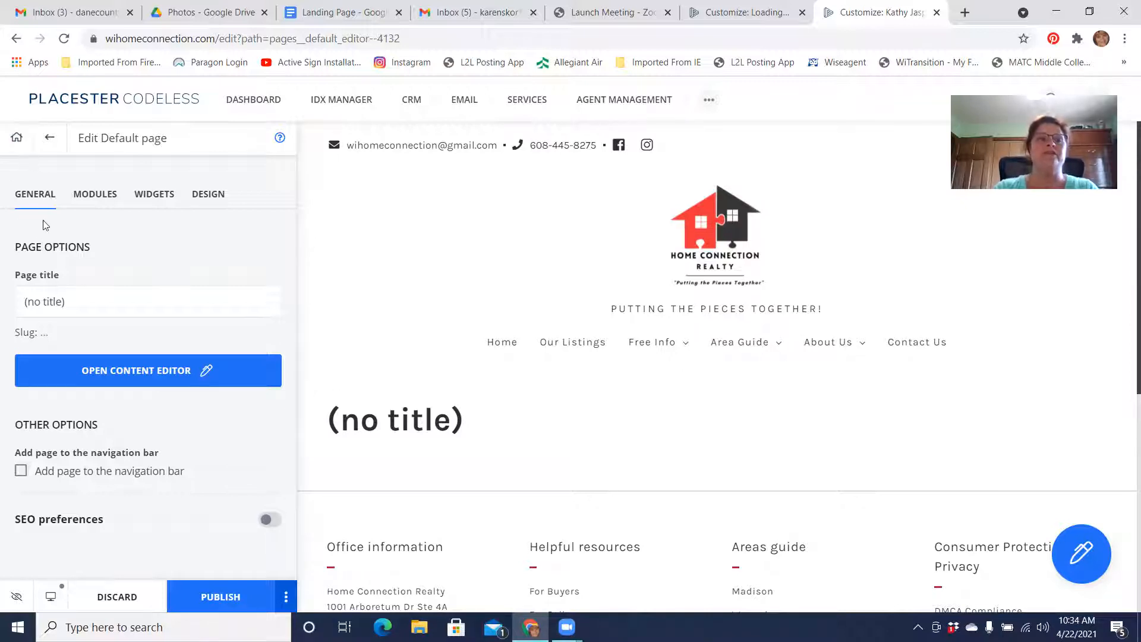
{"action": "left_click", "coordinate": [136, 298]}
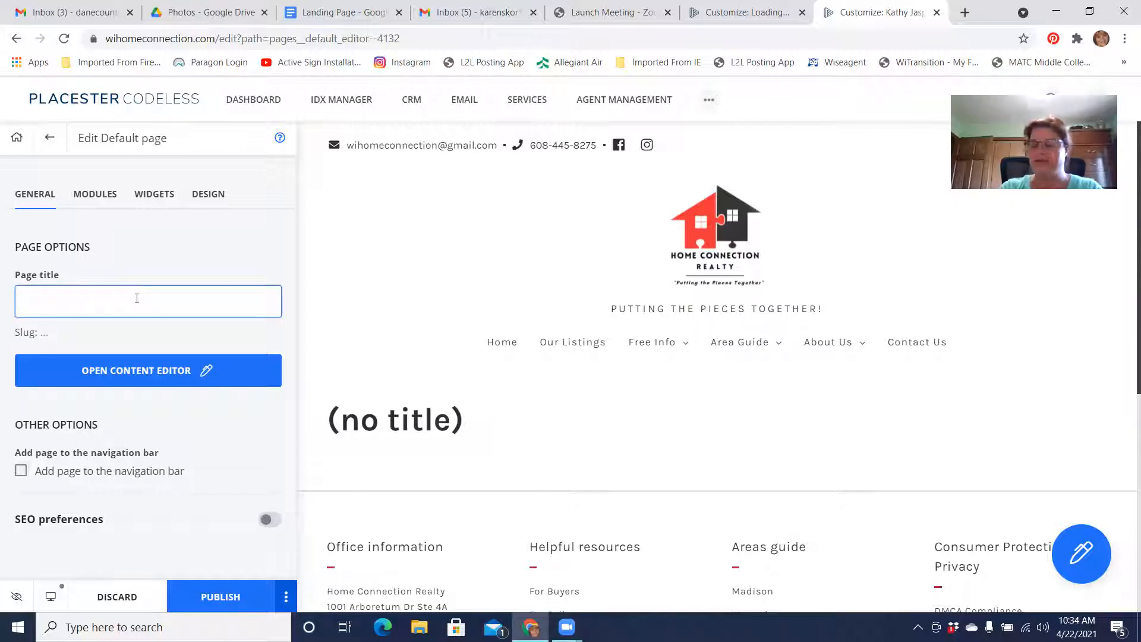
{"action": "type", "text": "DeFor"}
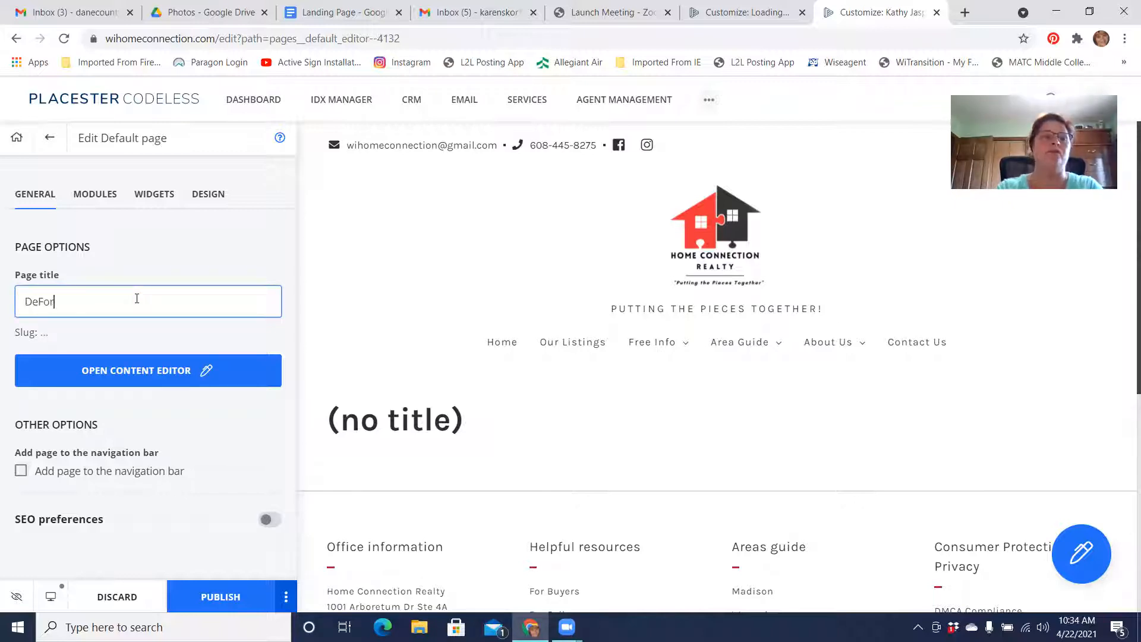
{"action": "type", "text": "est Homes w/"}
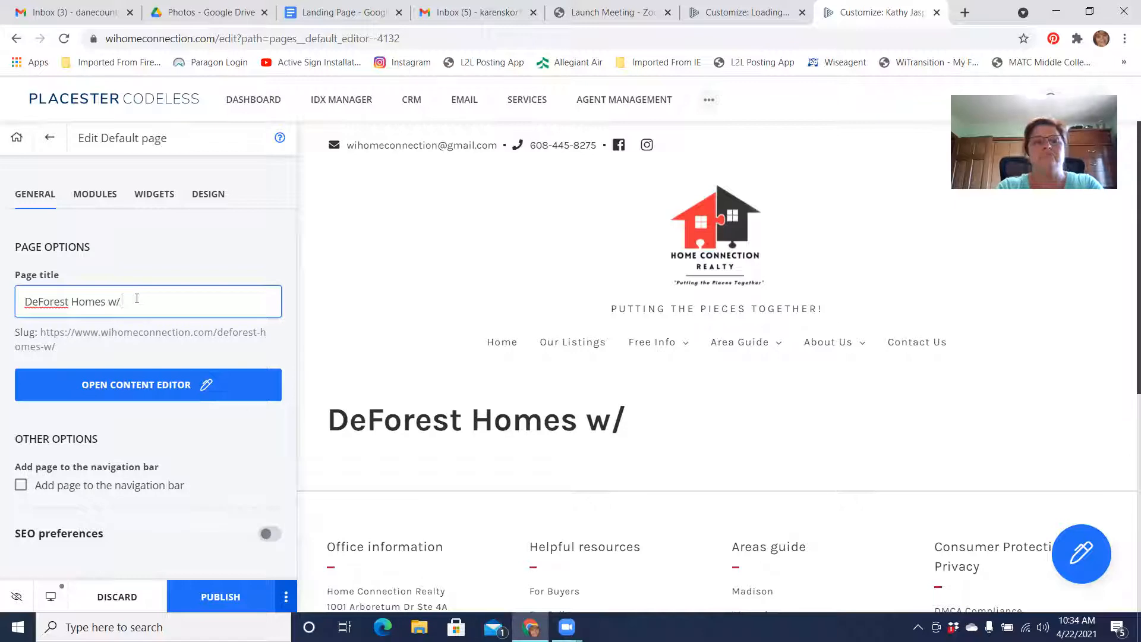
{"action": "type", "text": "Acre of Land"}
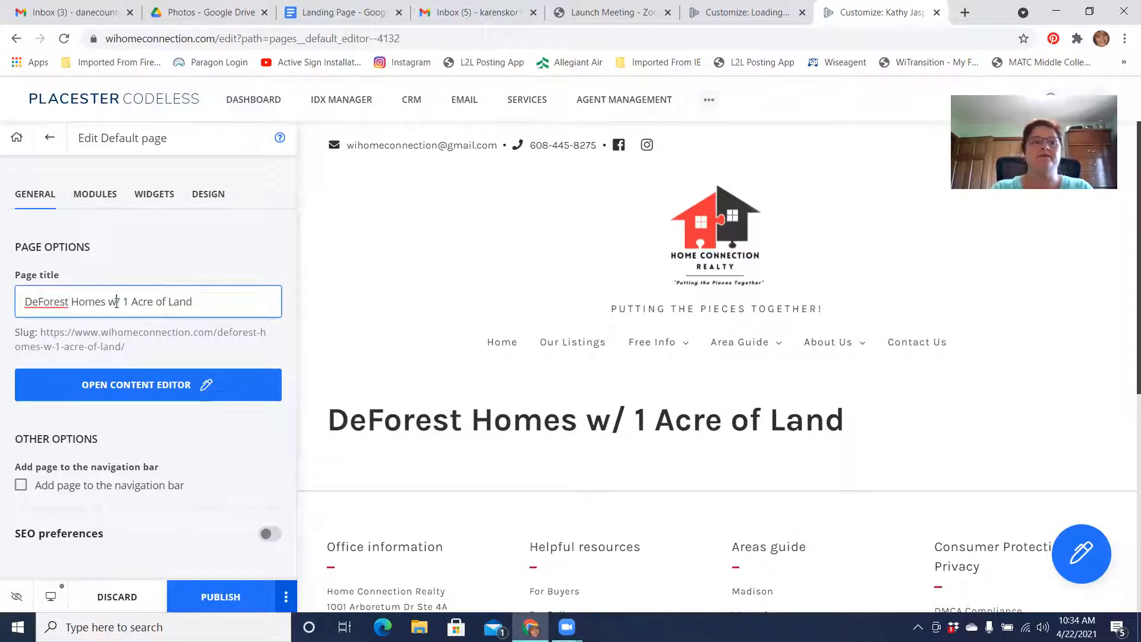
{"action": "type", "text": "ith"}
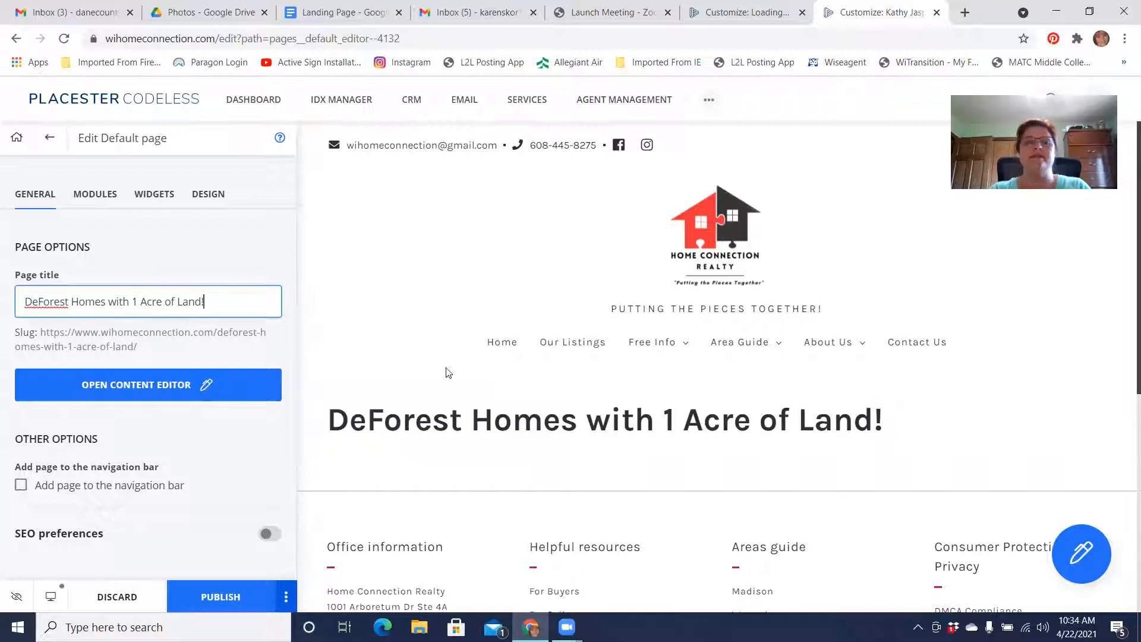
Replace the page title with "Looking for a home with acreage in DeForest?", correcting the spelling of "acreage"
{"action": "left_click_drag", "start_coordinate": [217, 307], "coordinate": [2, 313]}
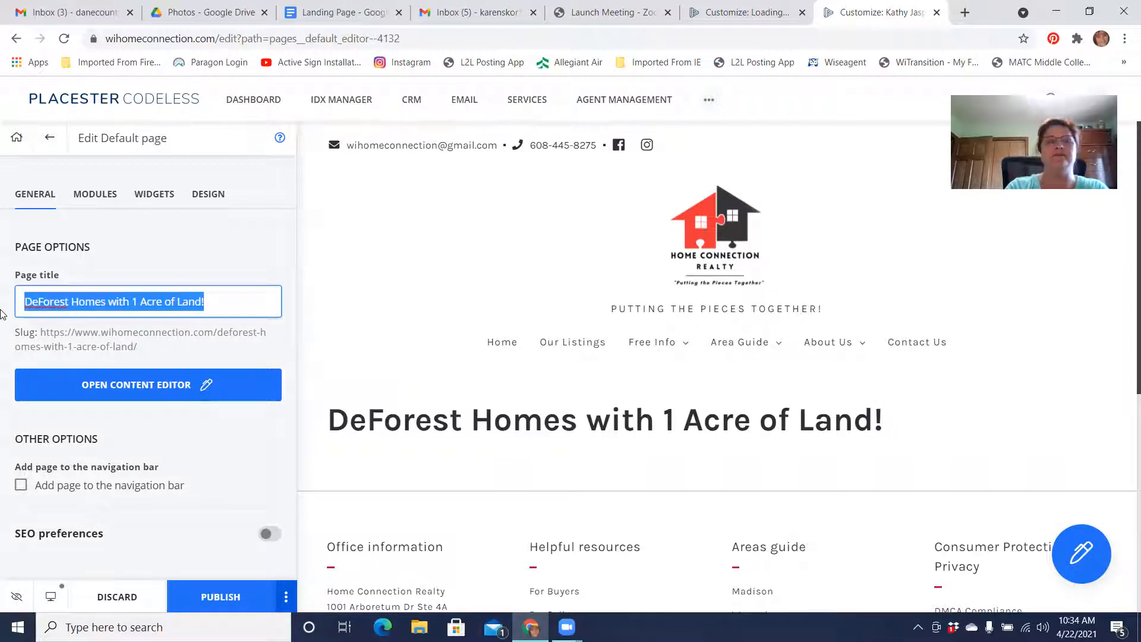
{"action": "type", "text": "Looking fo"}
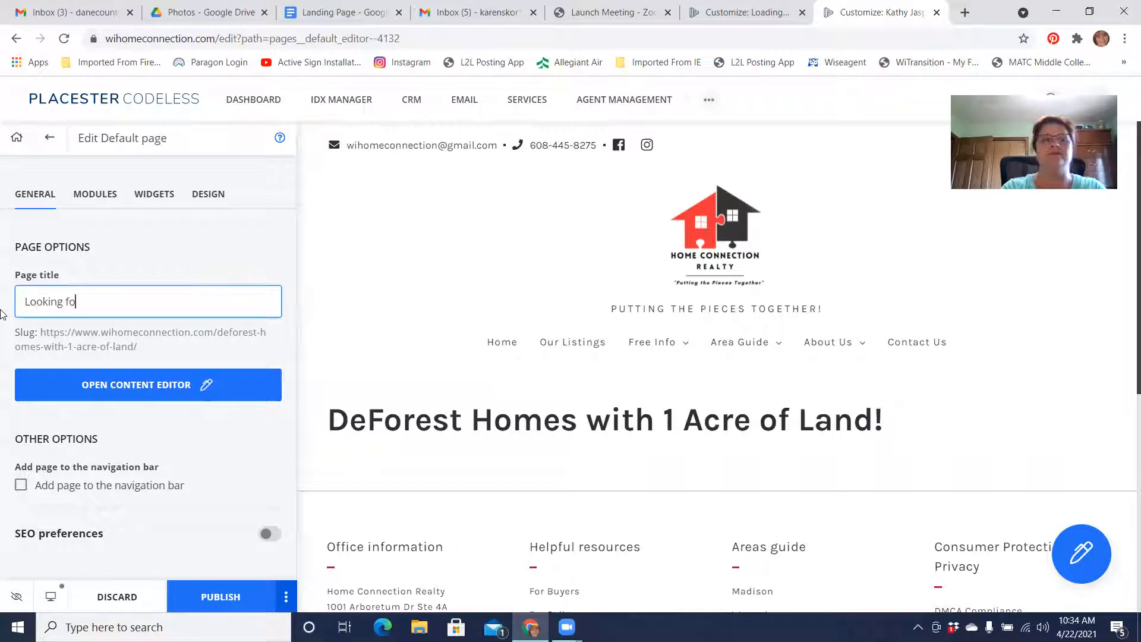
{"action": "type", "text": "r a home with"}
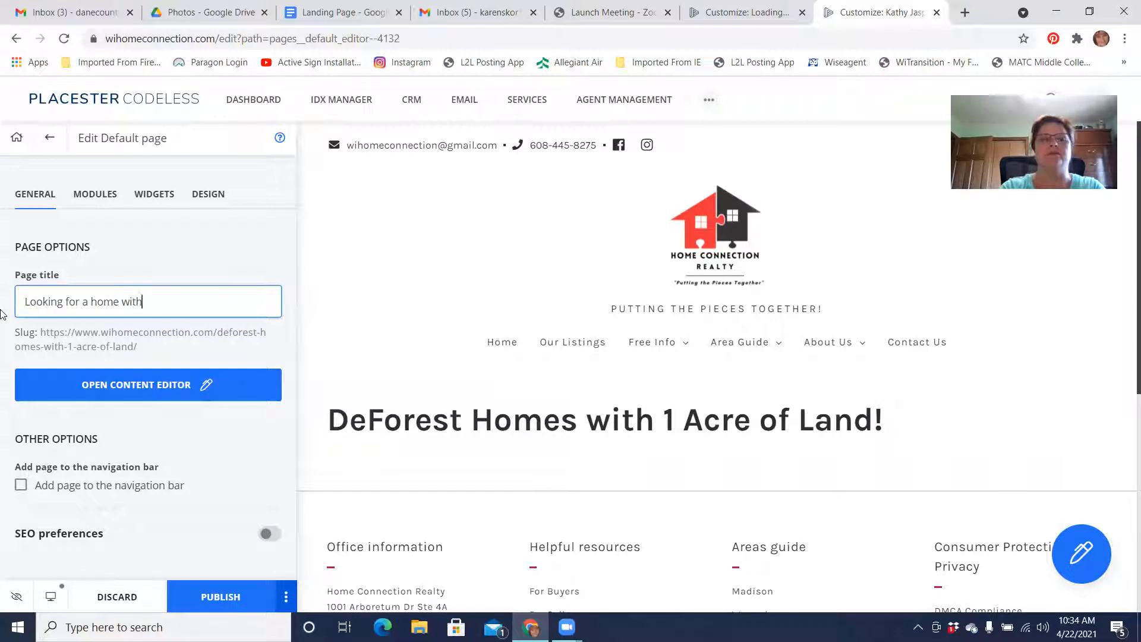
{"action": "type", "text": " acre"}
{"action": "key", "text": "BackSpace"}
{"action": "key", "text": "BackSpace"}
{"action": "key", "text": "BackSpace"}
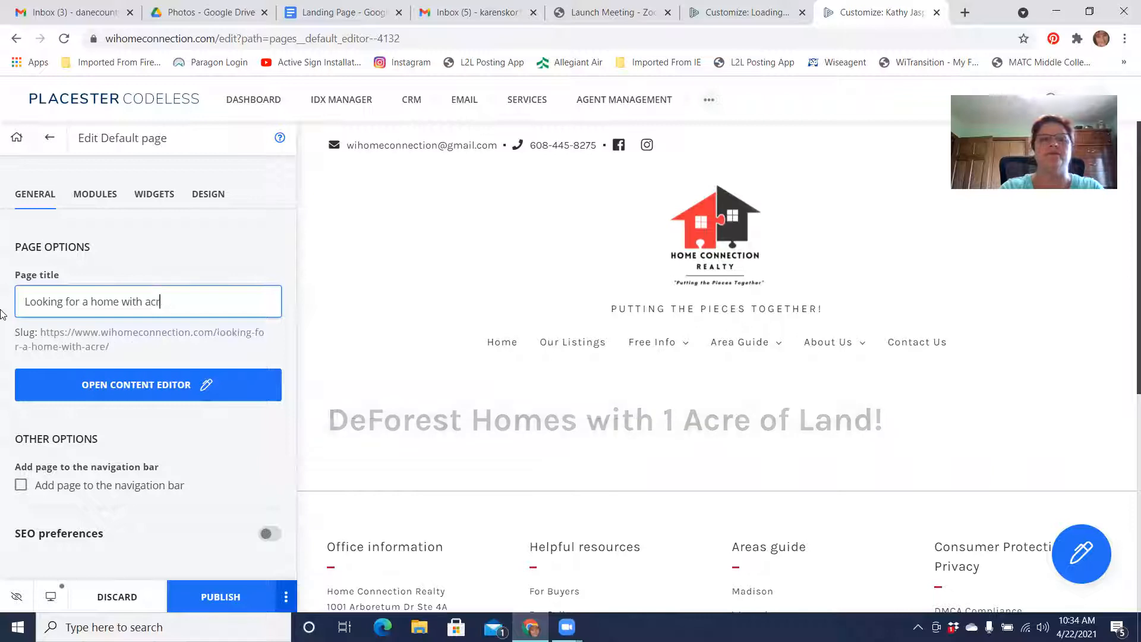
{"action": "type", "text": "cerage?"}
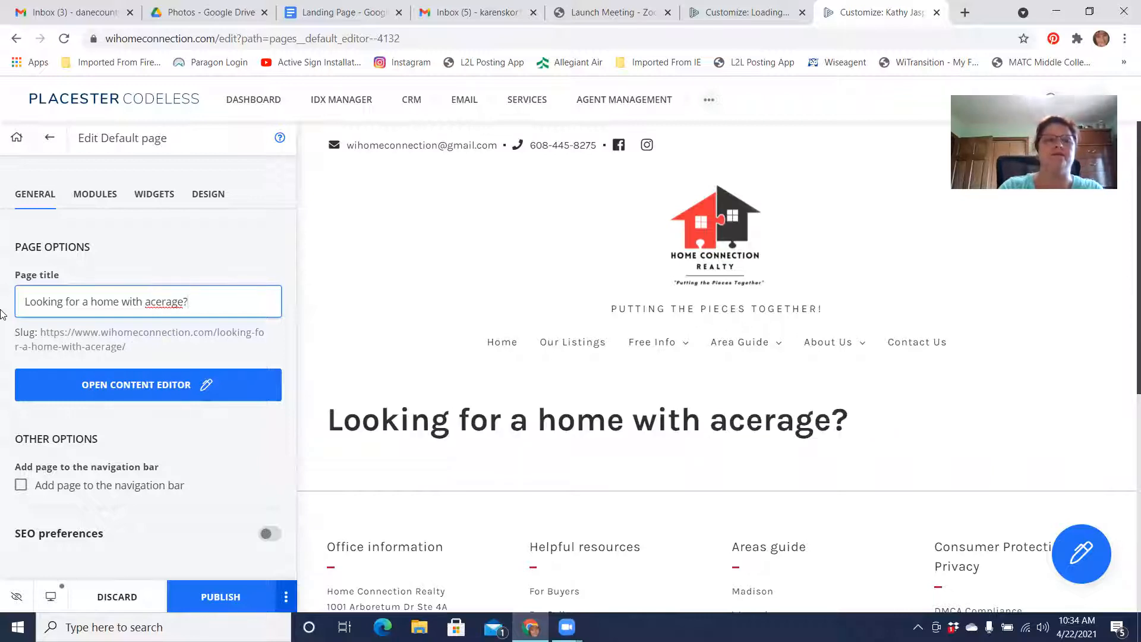
{"action": "right_click", "coordinate": [159, 301]}
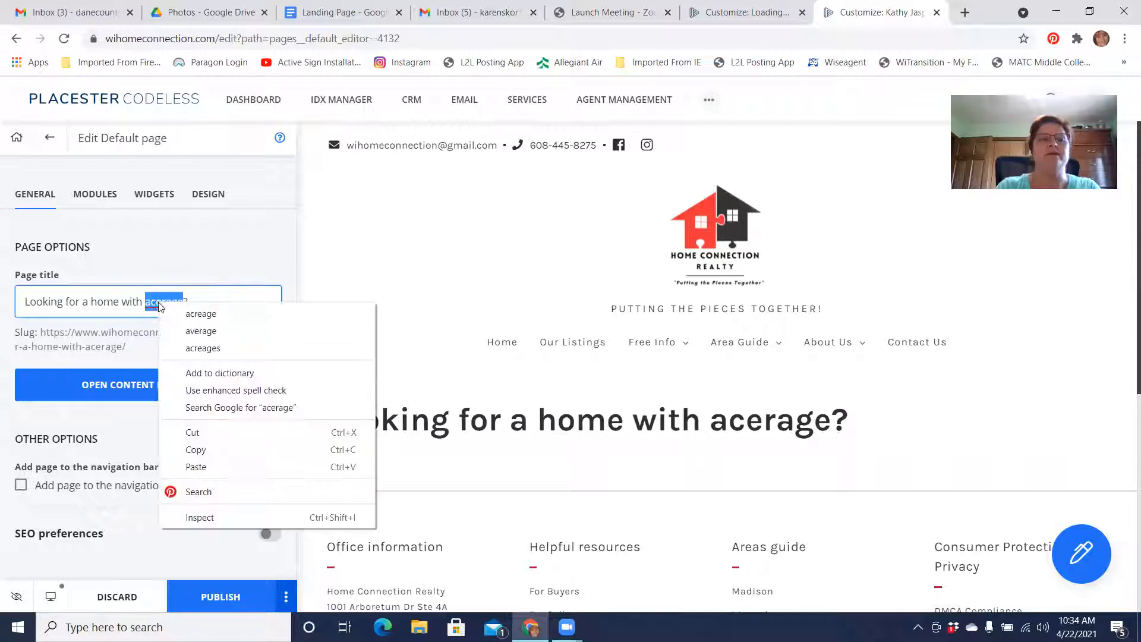
{"action": "left_click", "coordinate": [202, 315]}
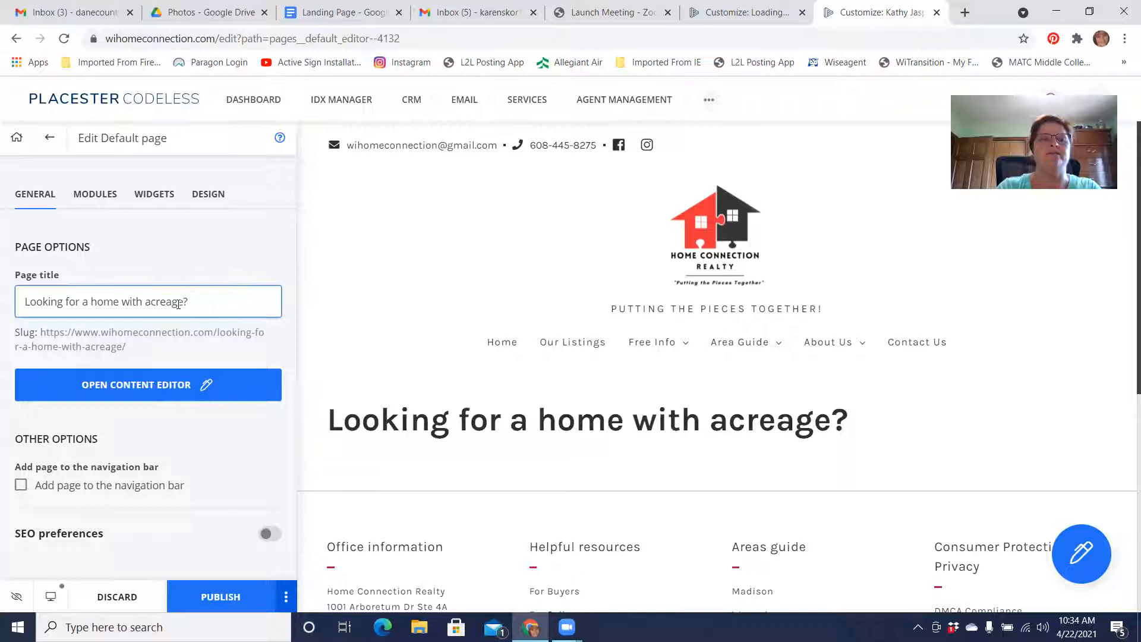
{"action": "type", "text": "in DeForest"}
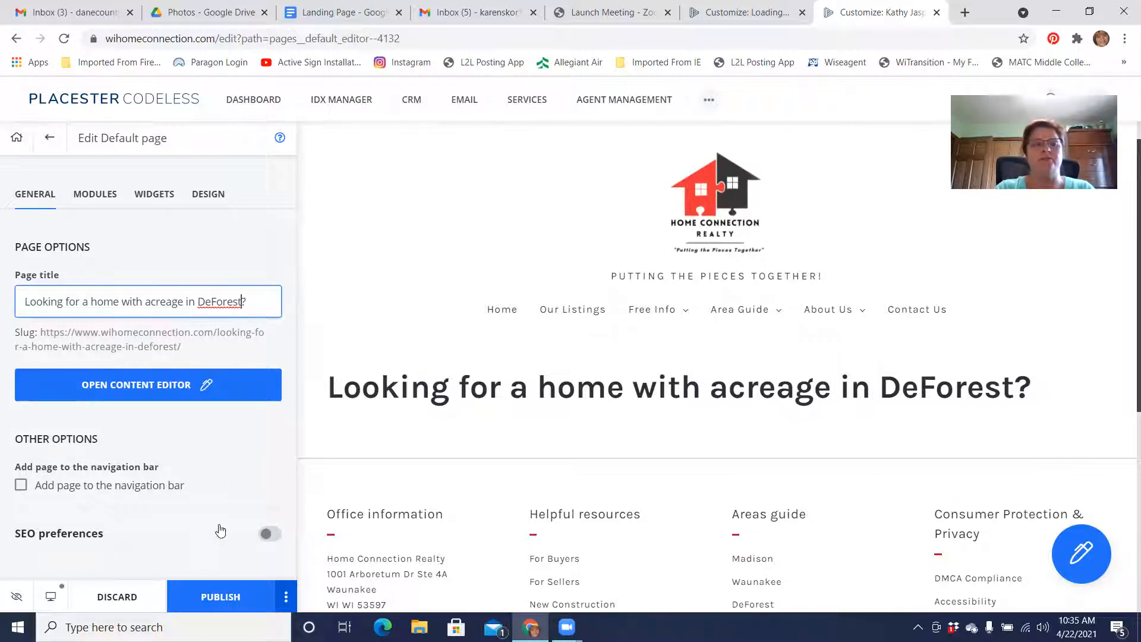
Turn on the page's SEO preferences and upload the Yard photo as the meta image, saving it with the custom crop
{"action": "left_click", "coordinate": [275, 537]}
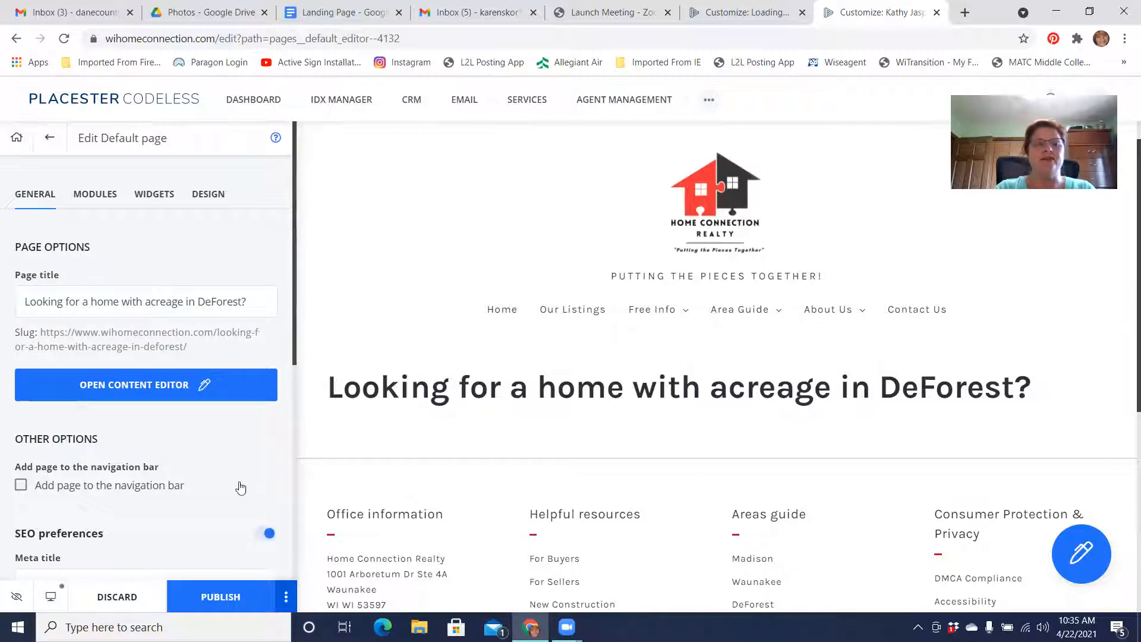
{"action": "scroll", "coordinate": [241, 488], "scroll_direction": "down", "scroll_amount": 7}
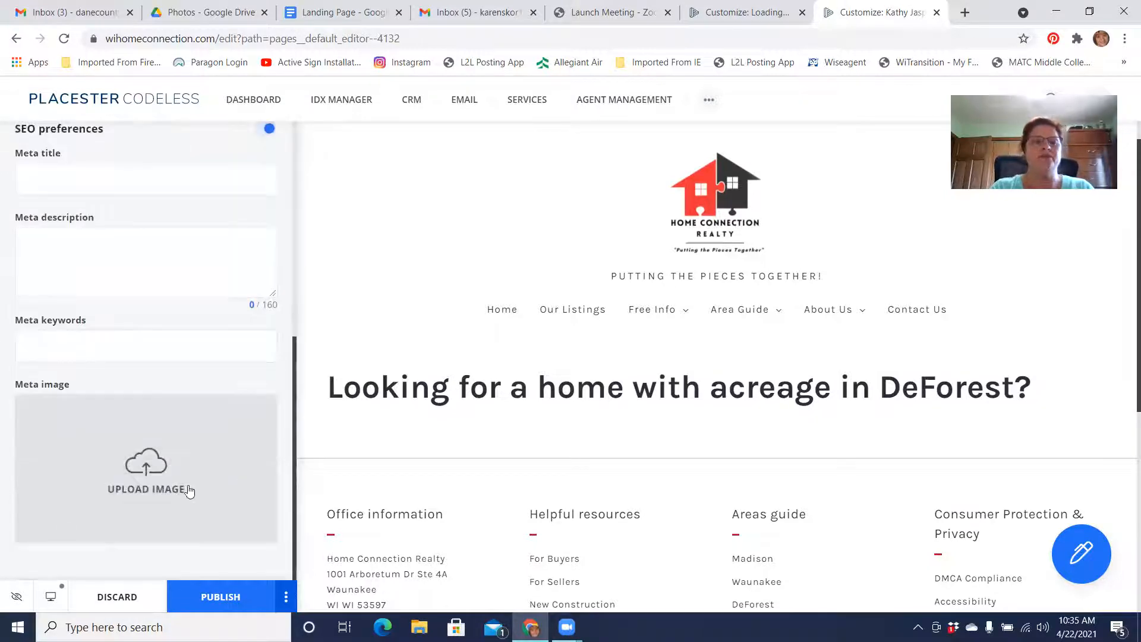
{"action": "left_click", "coordinate": [143, 465]}
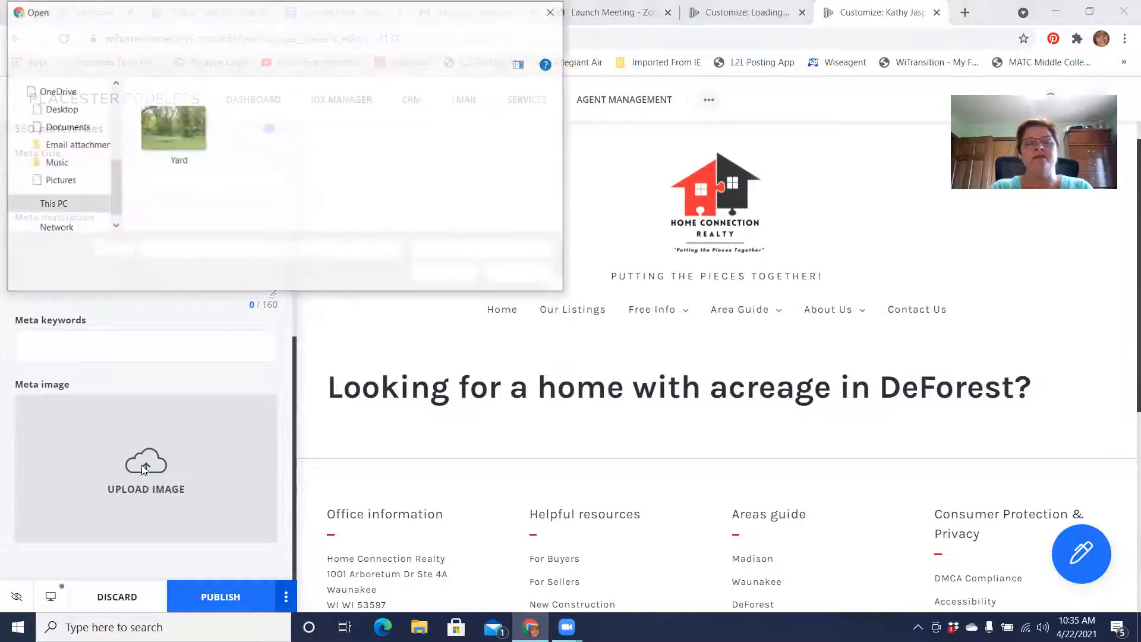
{"action": "left_click", "coordinate": [178, 107]}
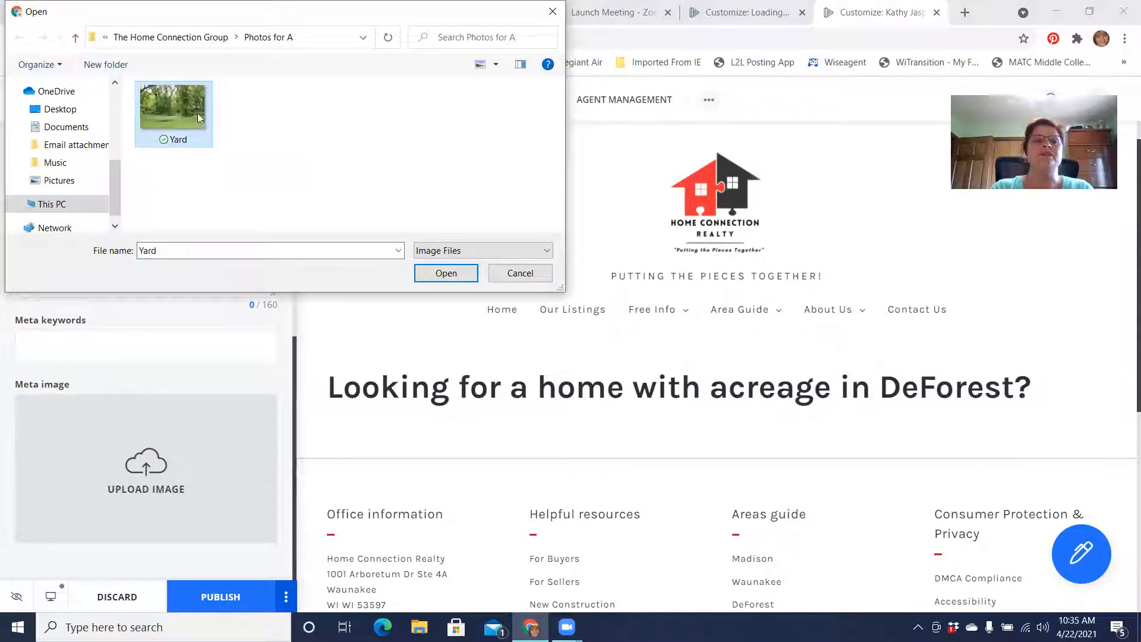
{"action": "left_click", "coordinate": [452, 277]}
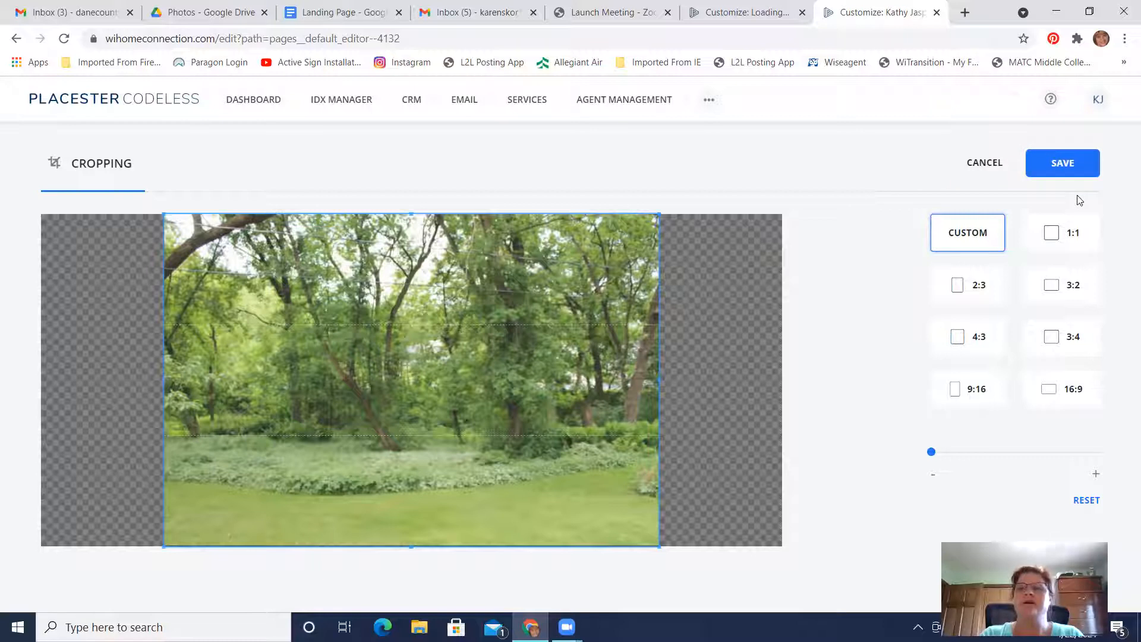
{"action": "left_click", "coordinate": [1063, 163]}
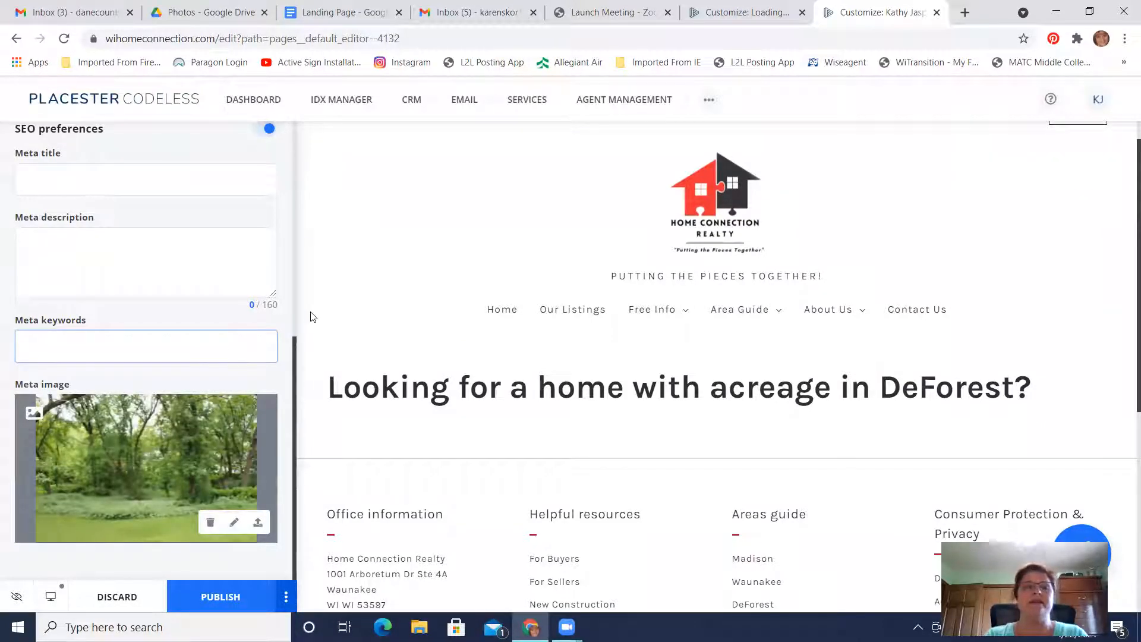
Add a Custom Content module to the page, using the first layout with text beside an image
{"action": "scroll", "coordinate": [290, 300], "scroll_direction": "up", "scroll_amount": 3}
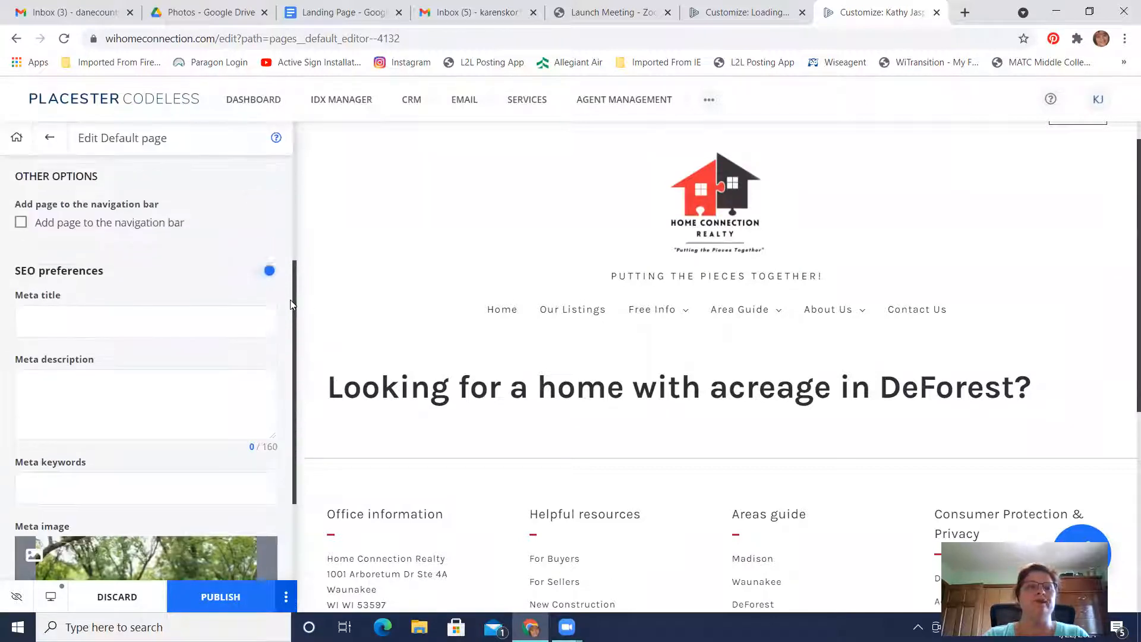
{"action": "scroll", "coordinate": [290, 300], "scroll_direction": "up", "scroll_amount": 4}
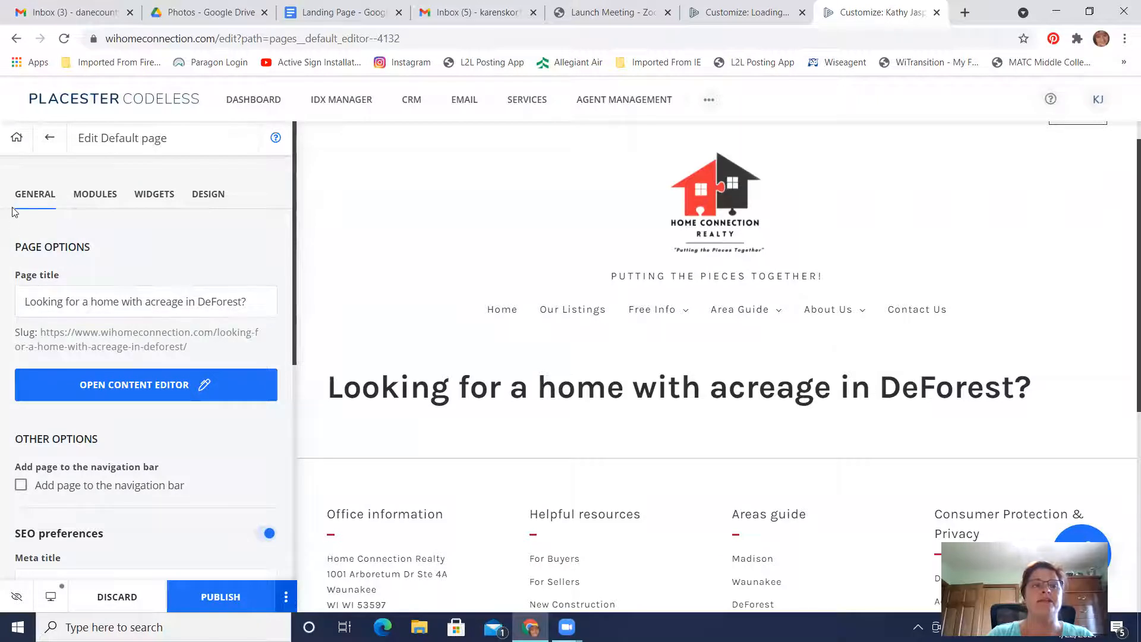
{"action": "left_click", "coordinate": [92, 199]}
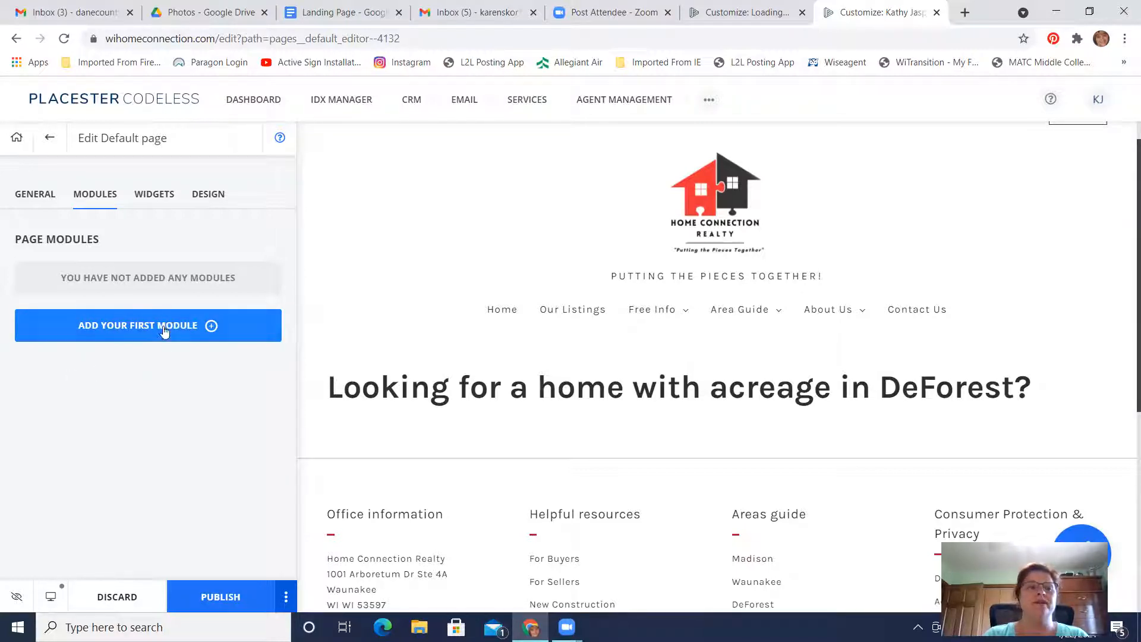
{"action": "left_click", "coordinate": [144, 329]}
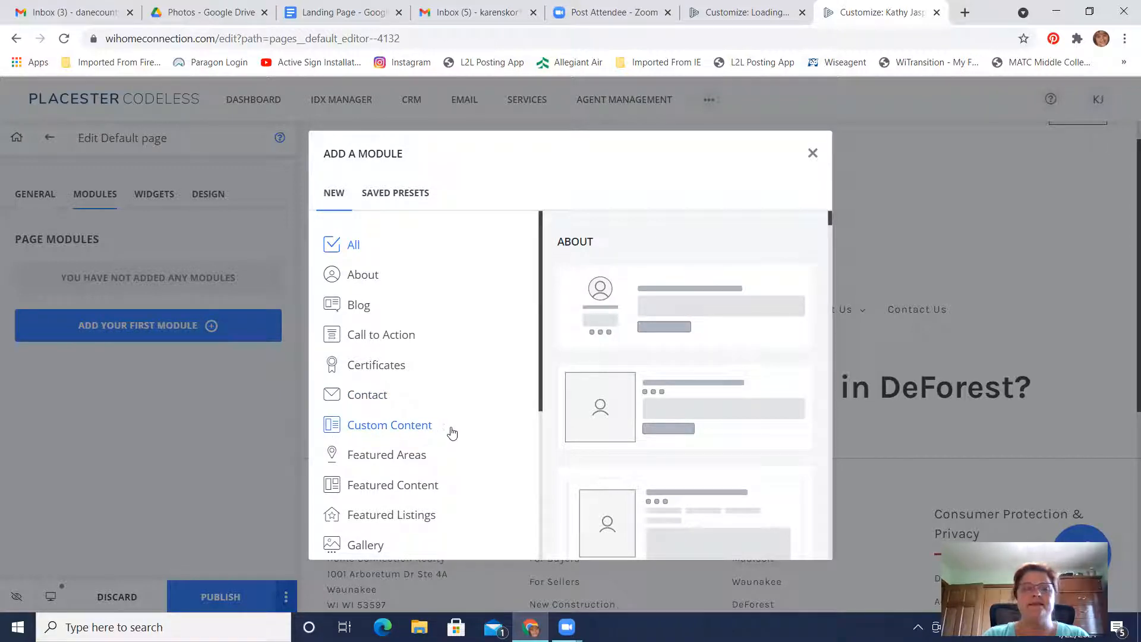
{"action": "left_click", "coordinate": [373, 429]}
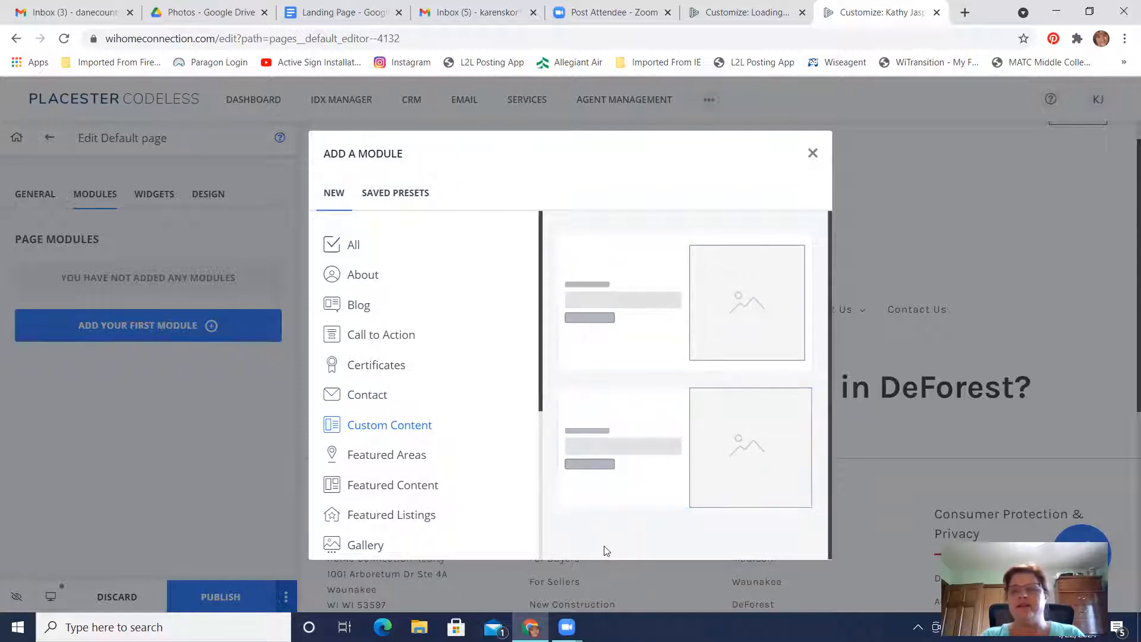
{"action": "left_click", "coordinate": [635, 289]}
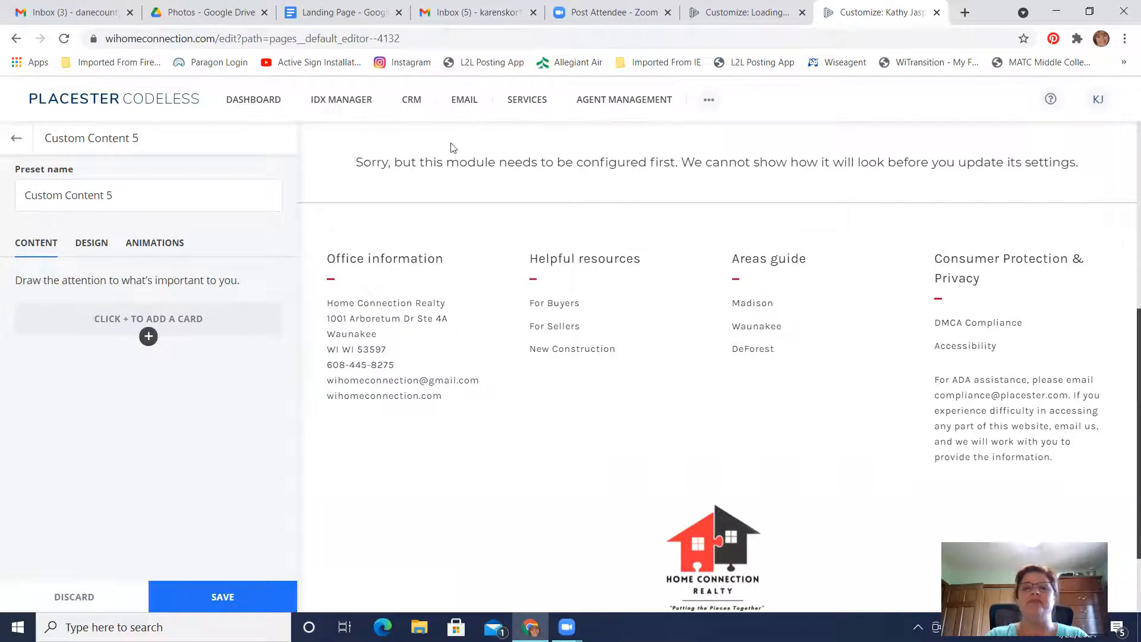
Rename the custom content module's preset as "DeForest Homes for Sale"
{"action": "scroll", "coordinate": [506, 268], "scroll_direction": "down", "scroll_amount": 2}
{"action": "scroll", "coordinate": [505, 266], "scroll_direction": "up", "scroll_amount": 10}
{"action": "scroll", "coordinate": [507, 266], "scroll_direction": "down", "scroll_amount": 5}
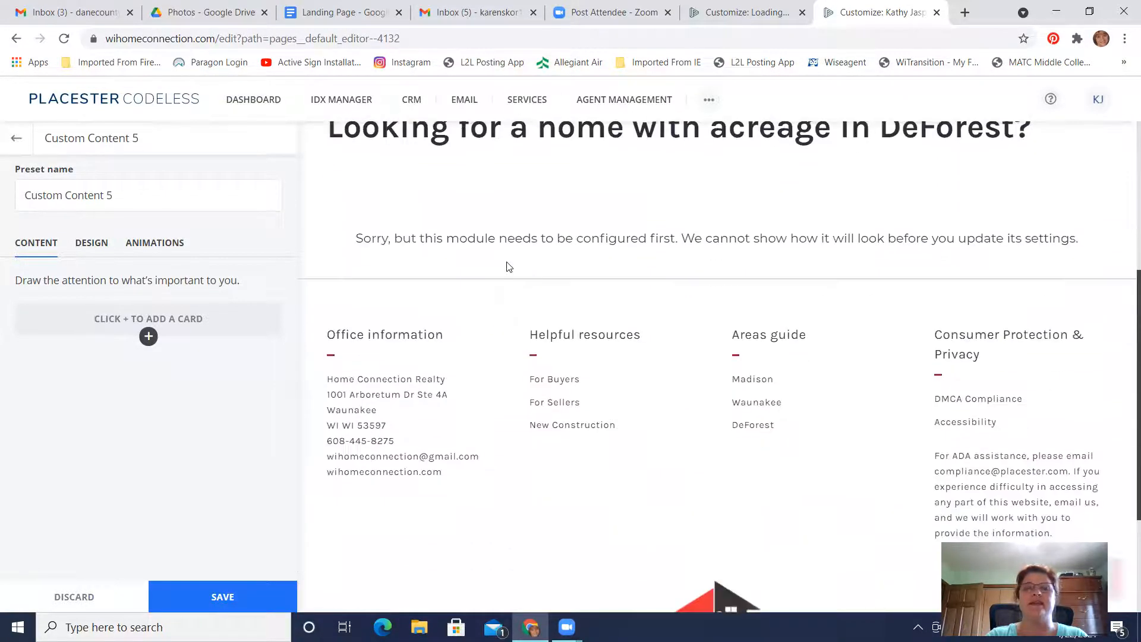
{"action": "left_click", "coordinate": [132, 195]}
{"action": "left_click_drag", "start_coordinate": [109, 196], "coordinate": [2, 196]}
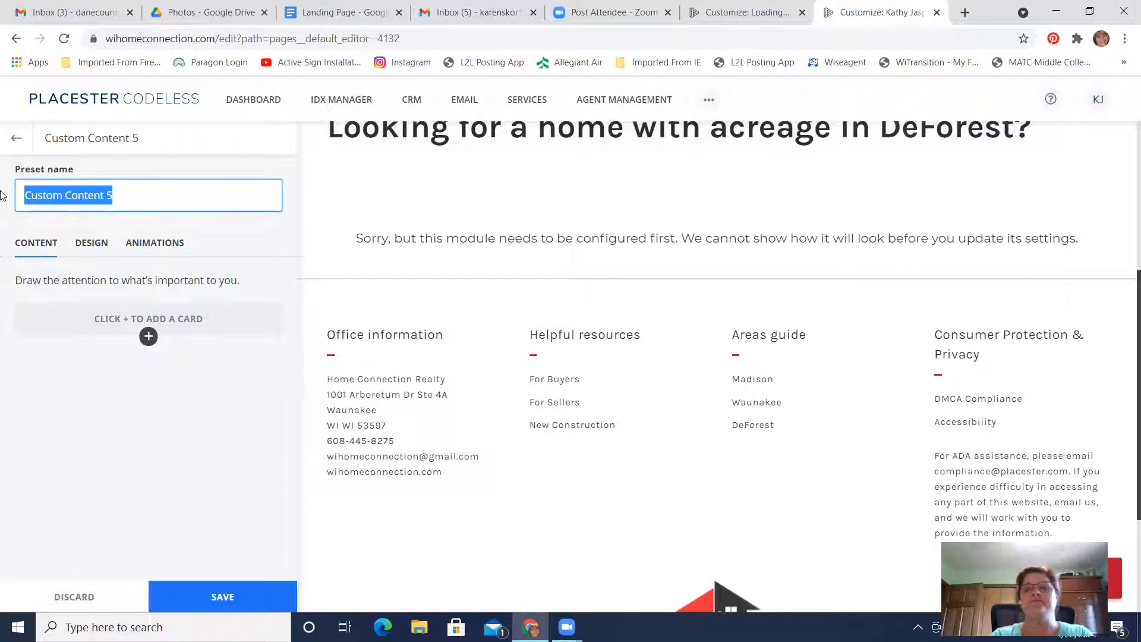
{"action": "type", "text": "Looking"}
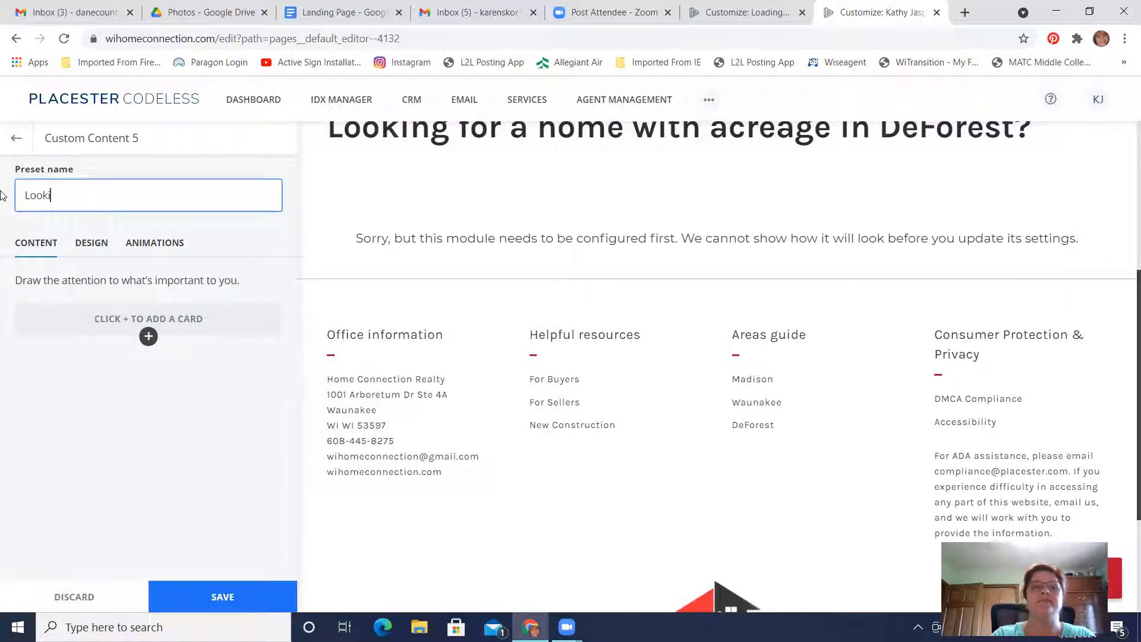
{"action": "key", "text": "BackSpace"}
{"action": "key", "text": "BackSpace"}
{"action": "key", "text": "BackSpace"}
{"action": "key", "text": "BackSpace"}
{"action": "key", "text": "BackSpace"}
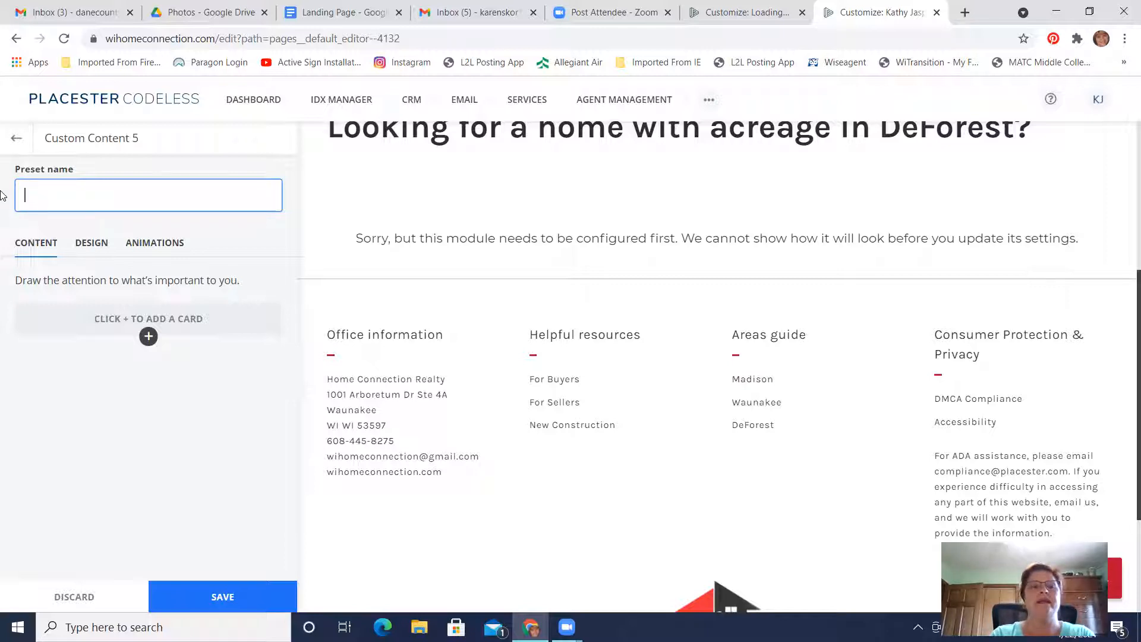
{"action": "type", "text": "DeForest Homes"}
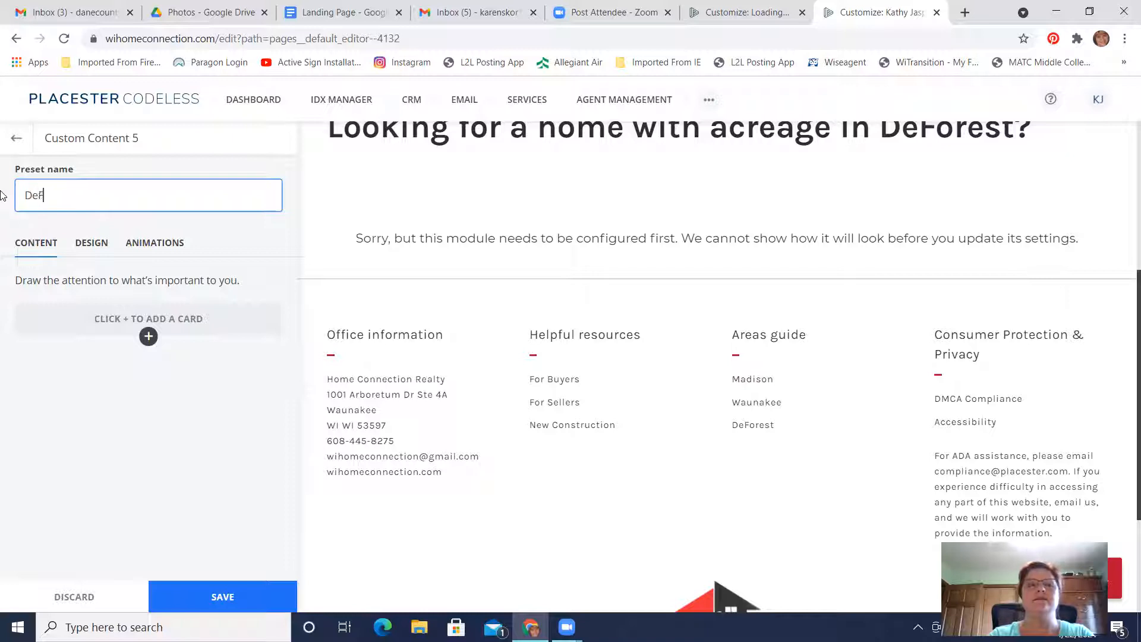
{"action": "type", "text": " with L"}
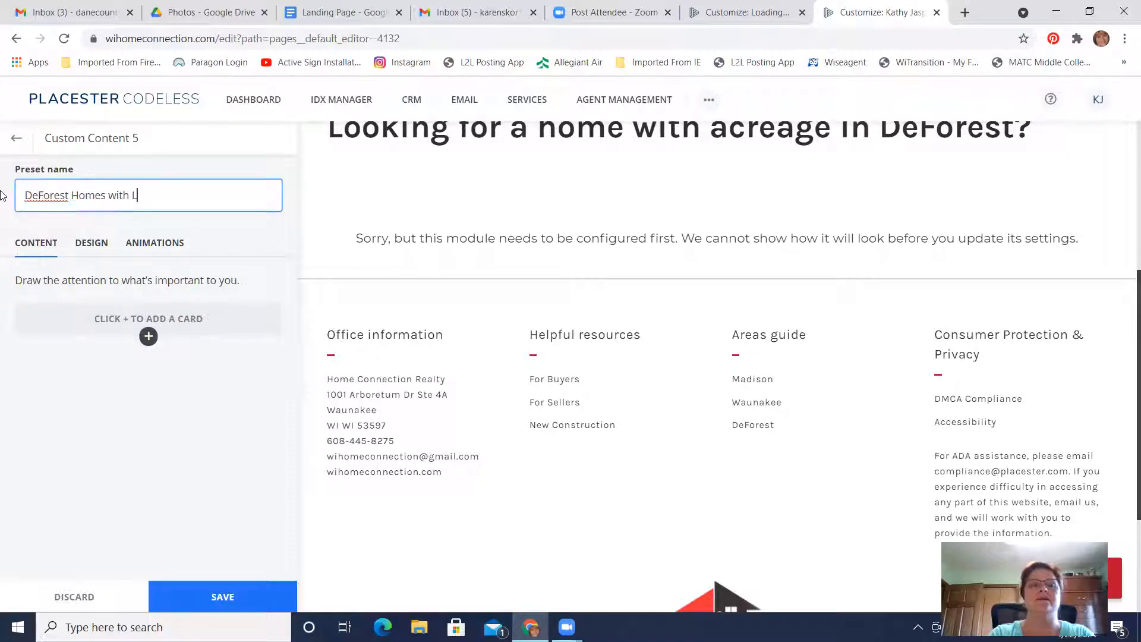
{"action": "key", "text": "BackSpace"}
{"action": "key", "text": "BackSpace"}
{"action": "key", "text": "BackSpace"}
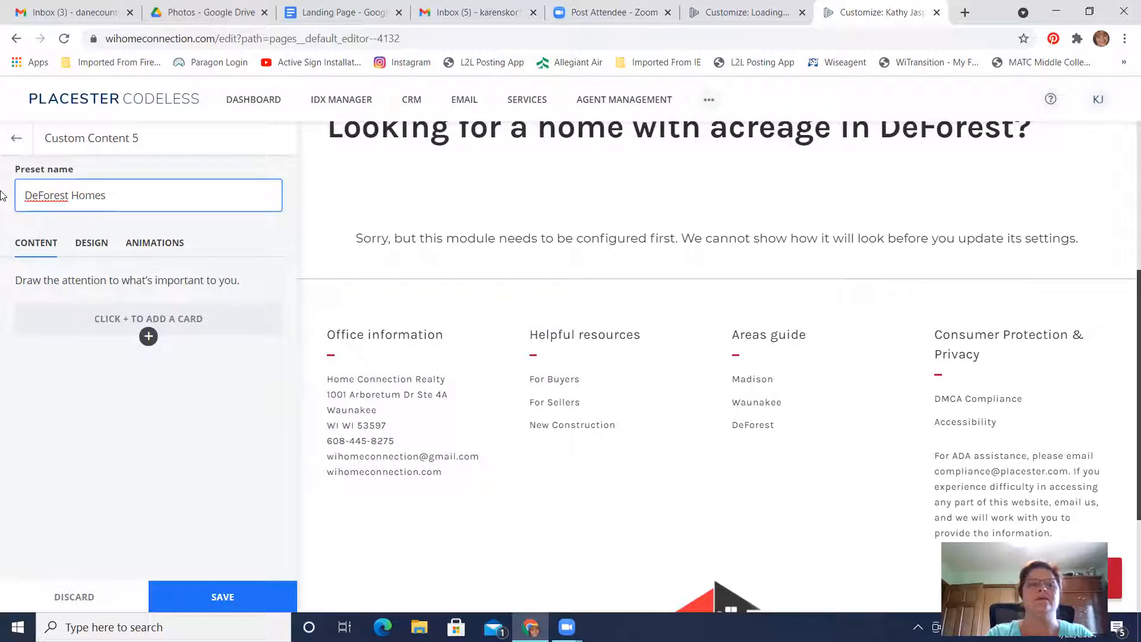
{"action": "type", "text": "for Sale"}
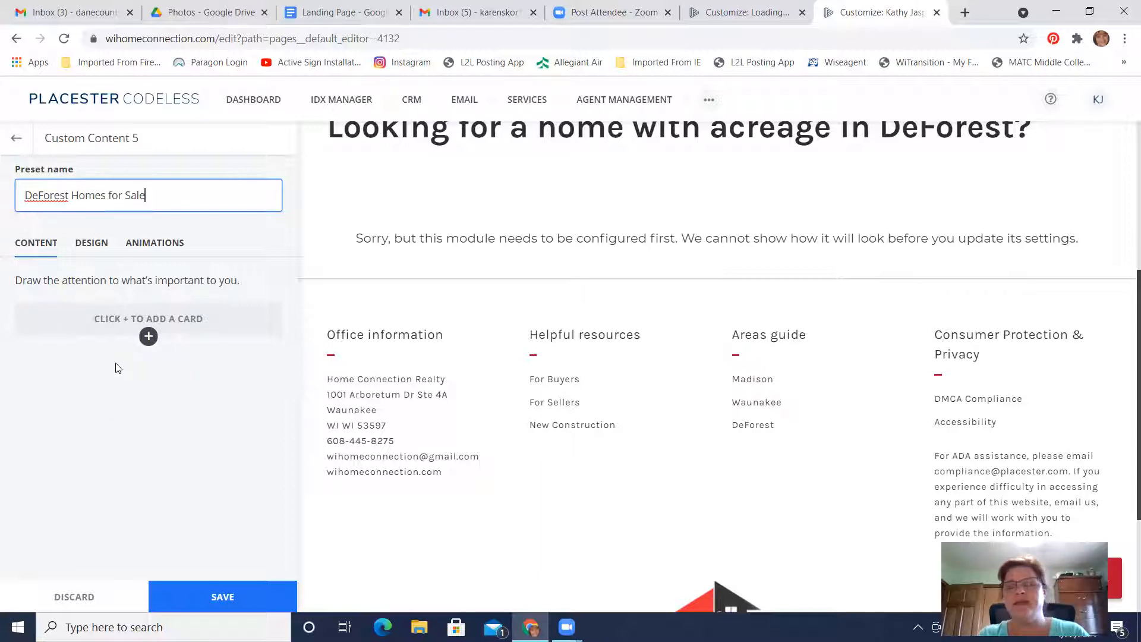
Add a card to the module and set its title to "DeForest Homes with Land"
{"action": "left_click", "coordinate": [148, 336]}
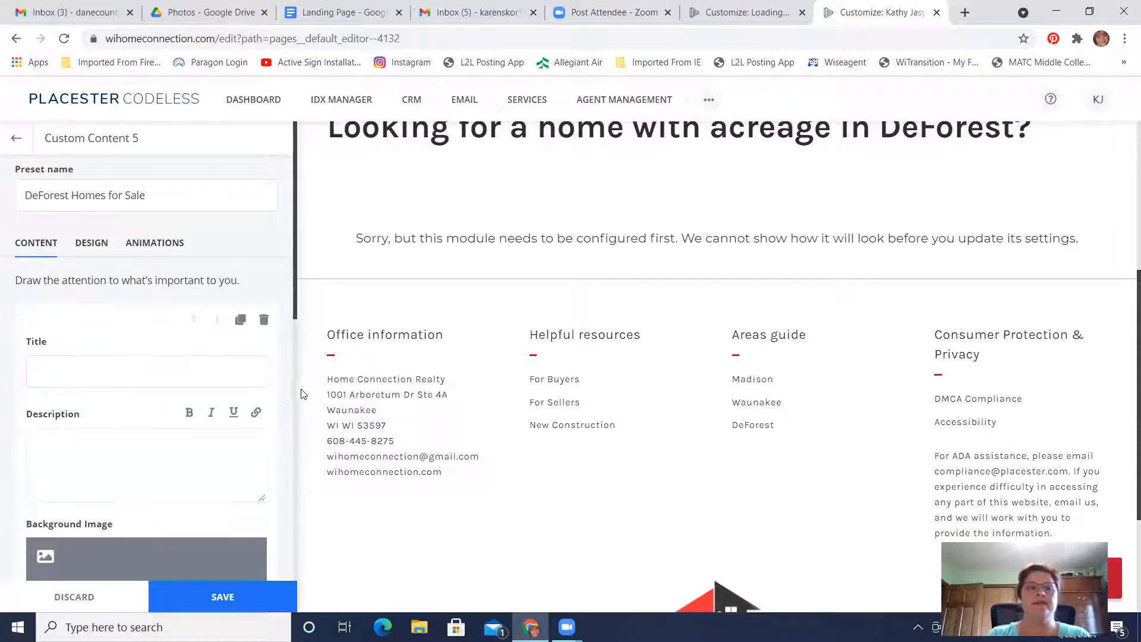
{"action": "scroll", "coordinate": [289, 395], "scroll_direction": "down", "scroll_amount": 1}
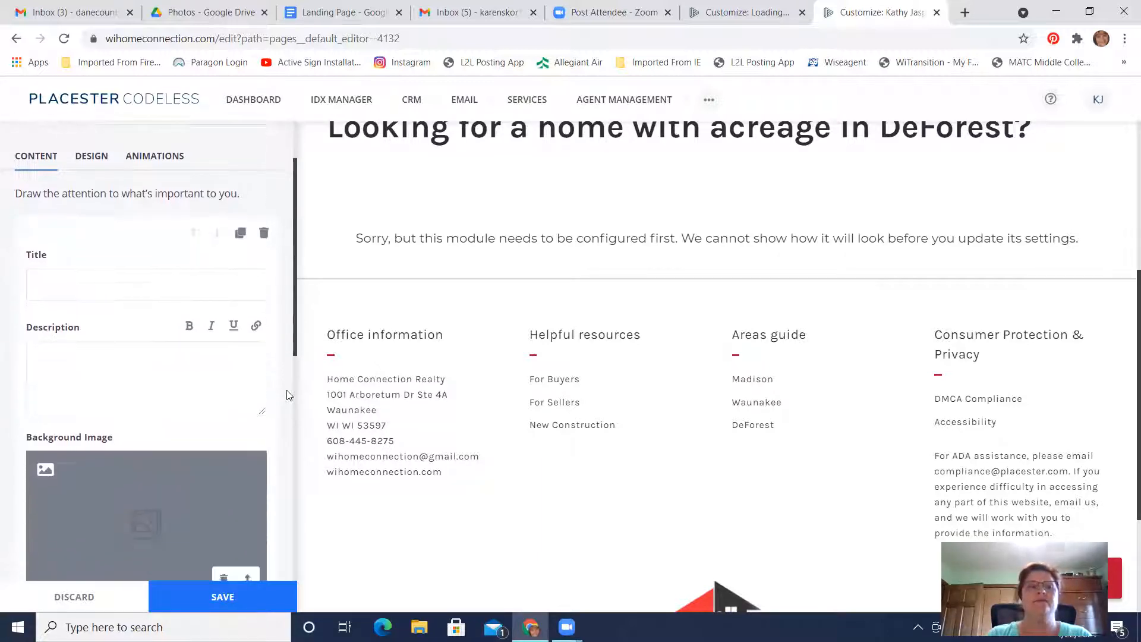
{"action": "scroll", "coordinate": [288, 395], "scroll_direction": "up", "scroll_amount": 1}
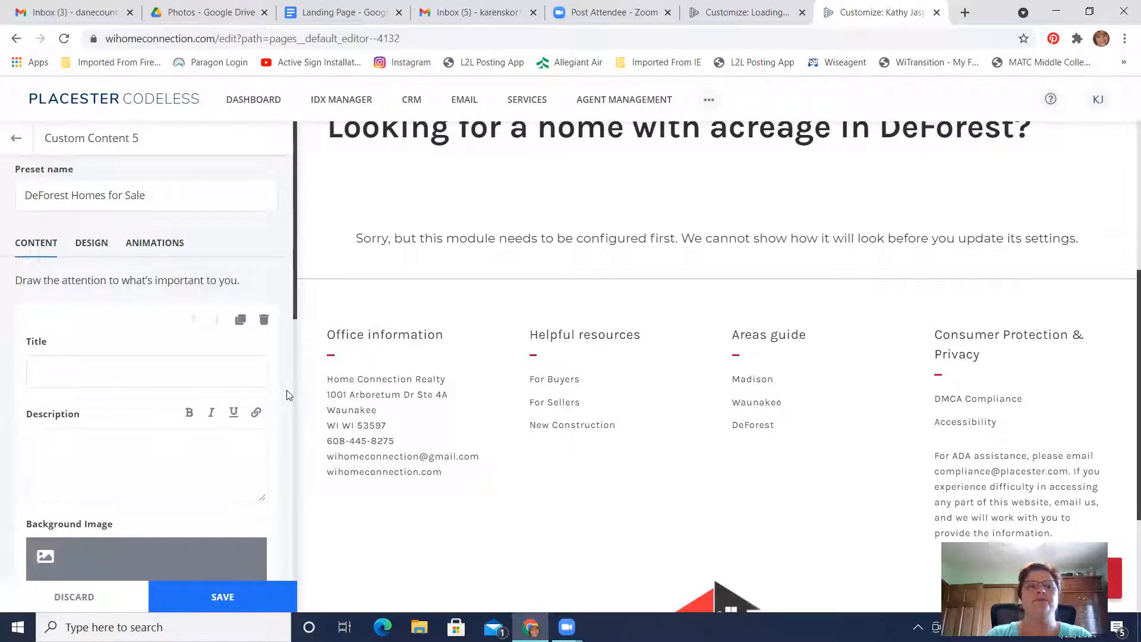
{"action": "scroll", "coordinate": [288, 395], "scroll_direction": "down", "scroll_amount": 2}
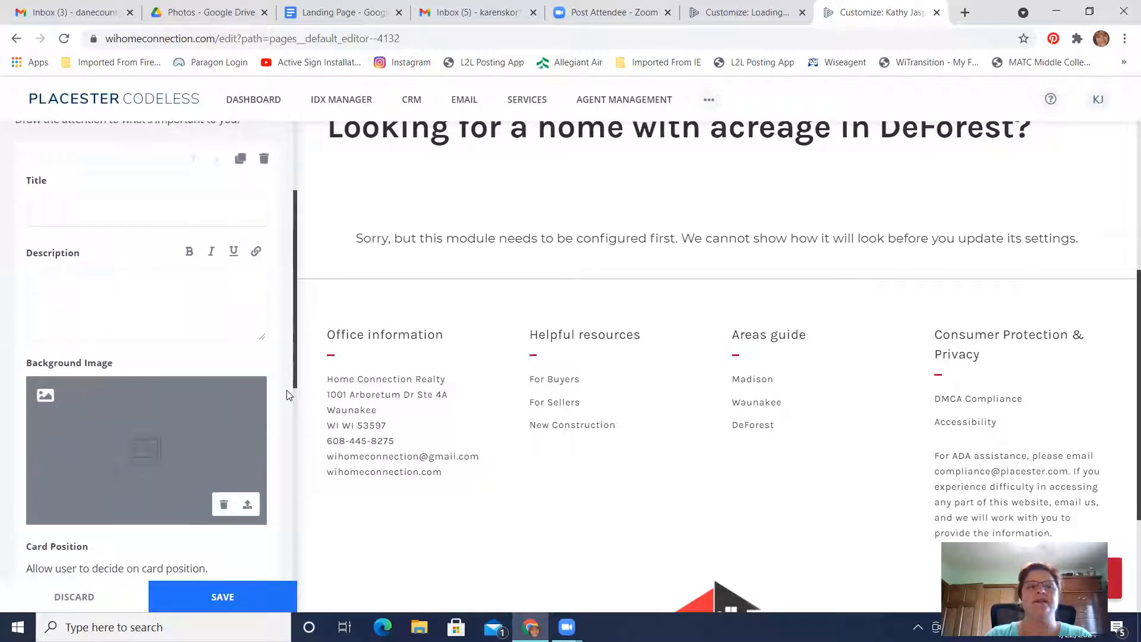
{"action": "left_click", "coordinate": [68, 207]}
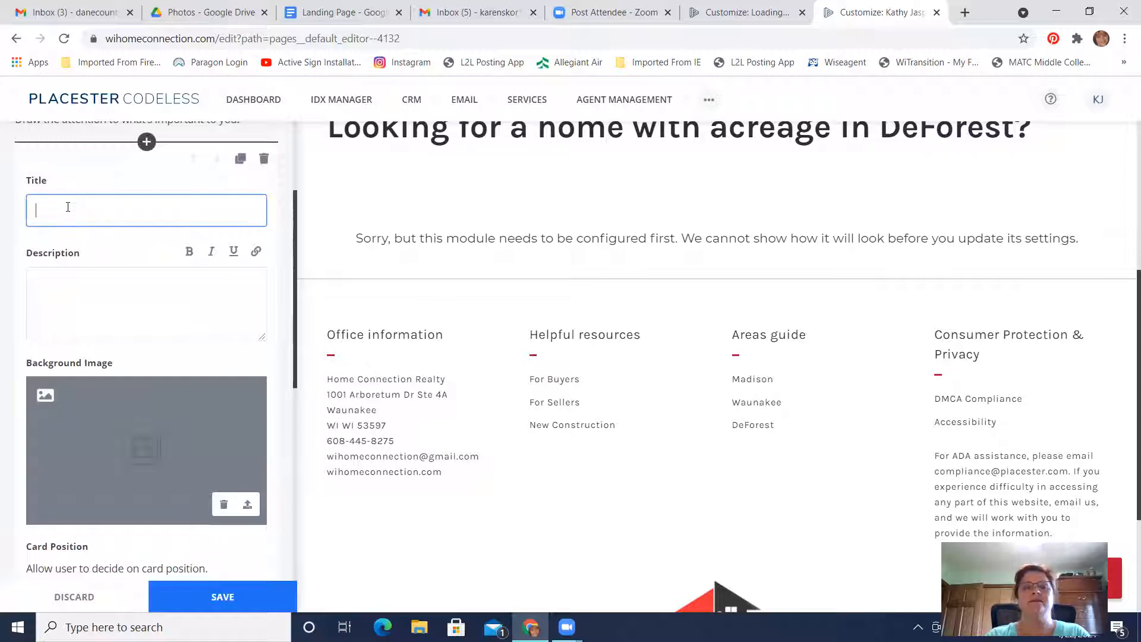
{"action": "type", "text": "DeForest Homes wt"}
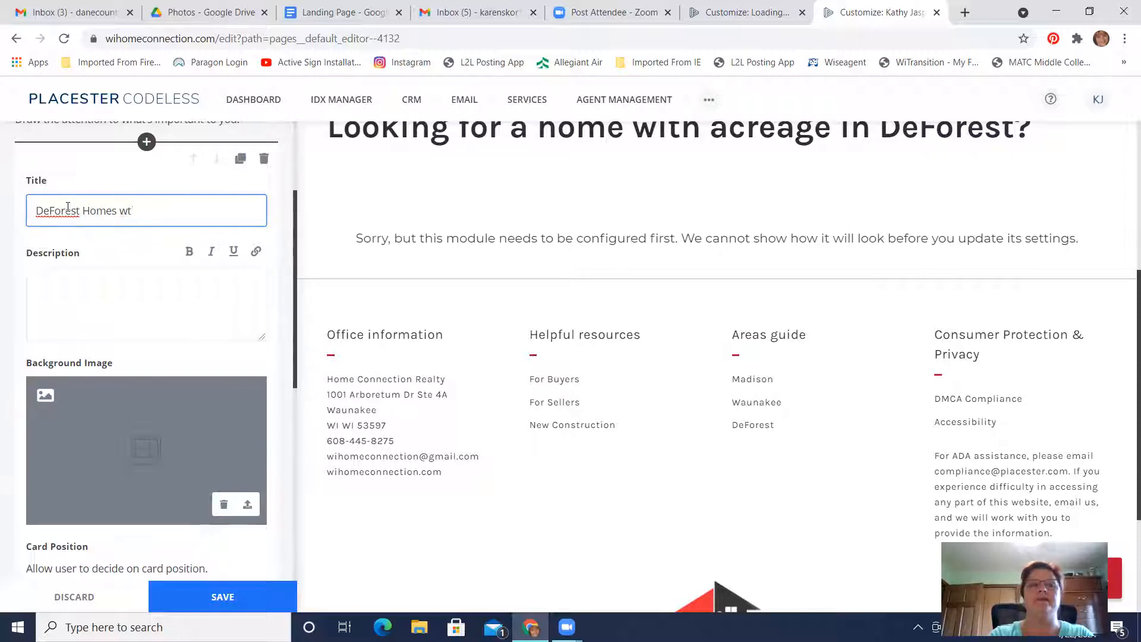
{"action": "key", "text": "BackSpace"}
{"action": "type", "text": "ith Land"}
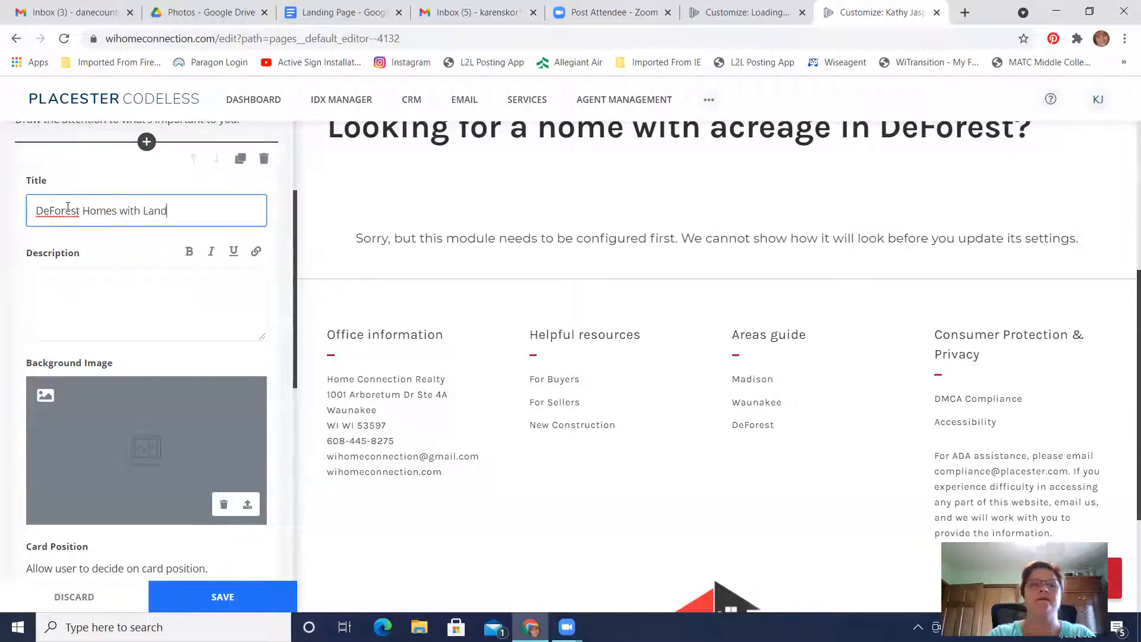
Begin the card's description with "Are you looking for a home in Deforest with at least"
{"action": "left_click", "coordinate": [95, 297]}
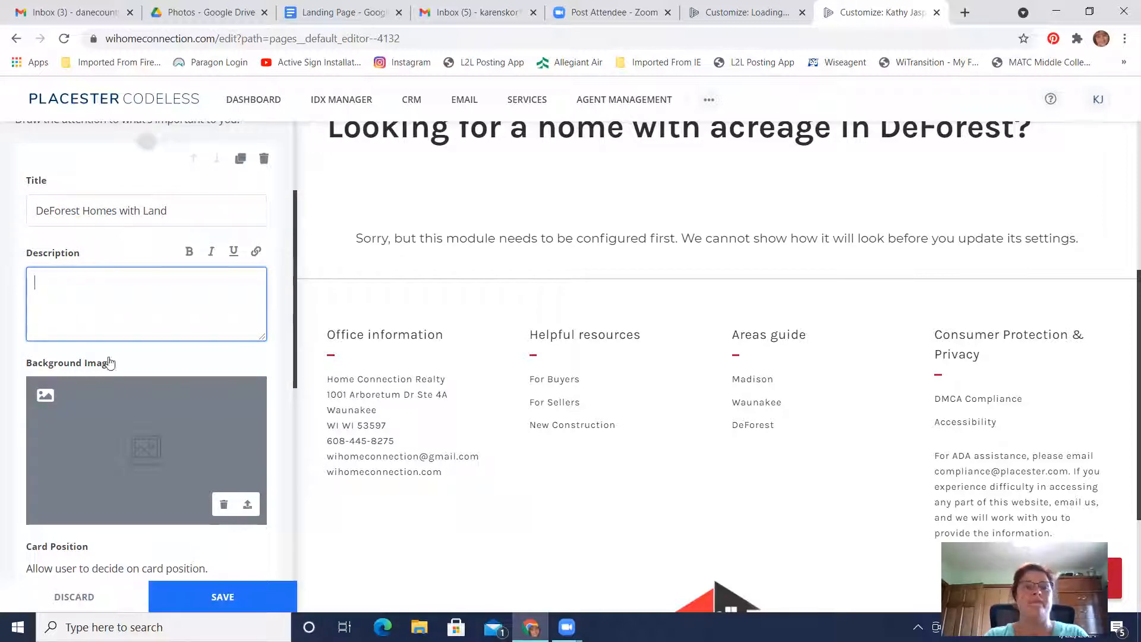
{"action": "type", "text": "Are "}
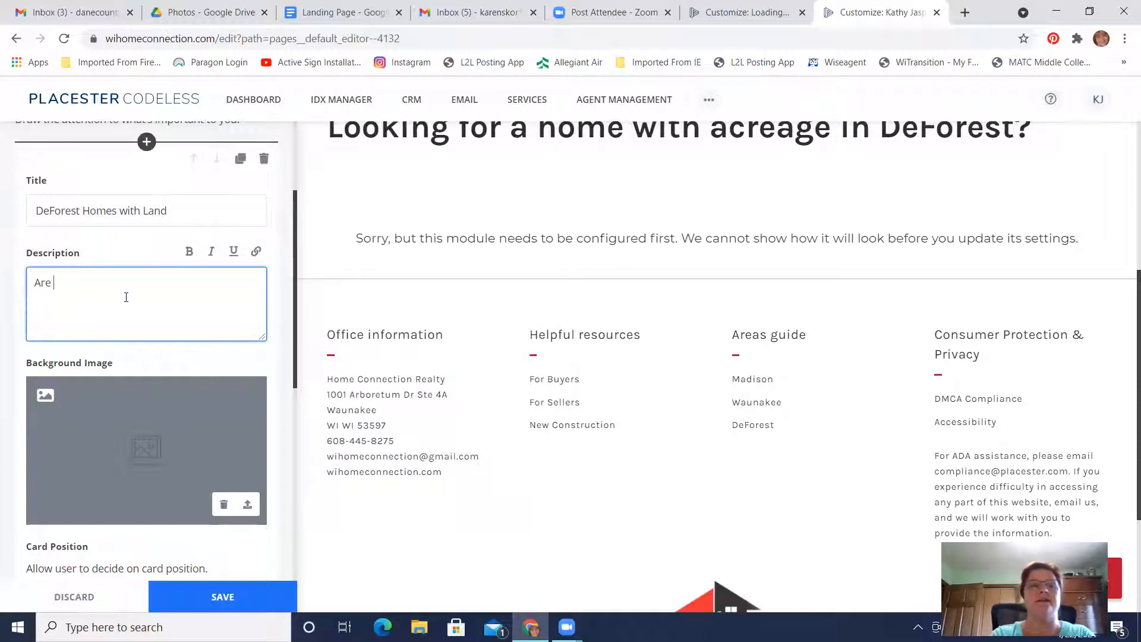
{"action": "type", "text": "you looking for a homen"}
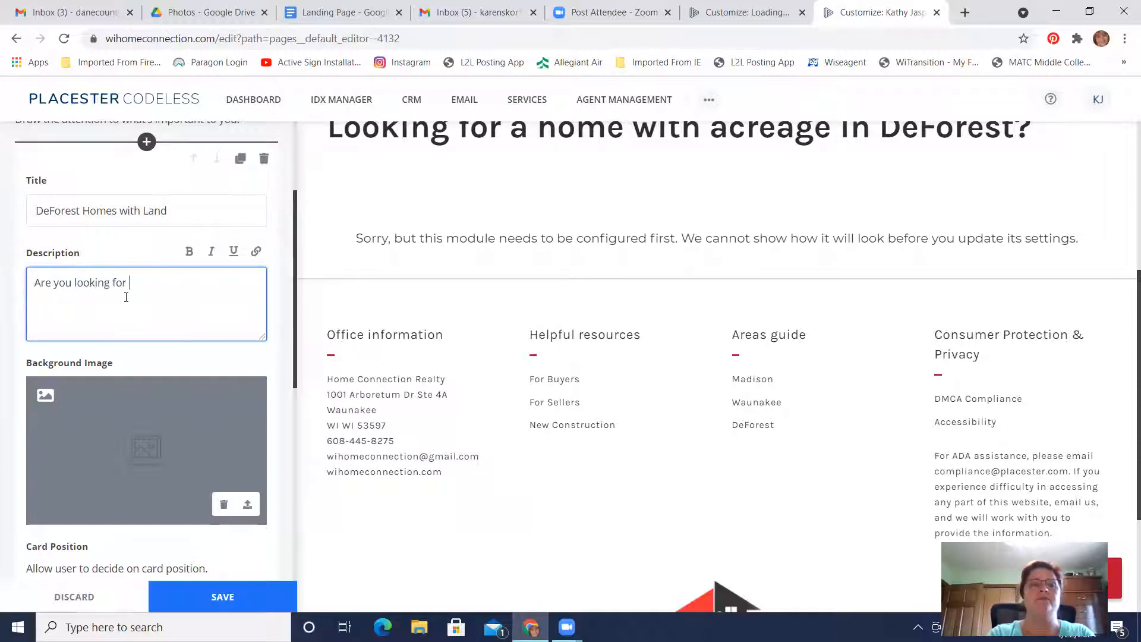
{"action": "key", "text": "BackSpace"}
{"action": "key", "text": "BackSpace"}
{"action": "type", "text": "e in Deforest that has"}
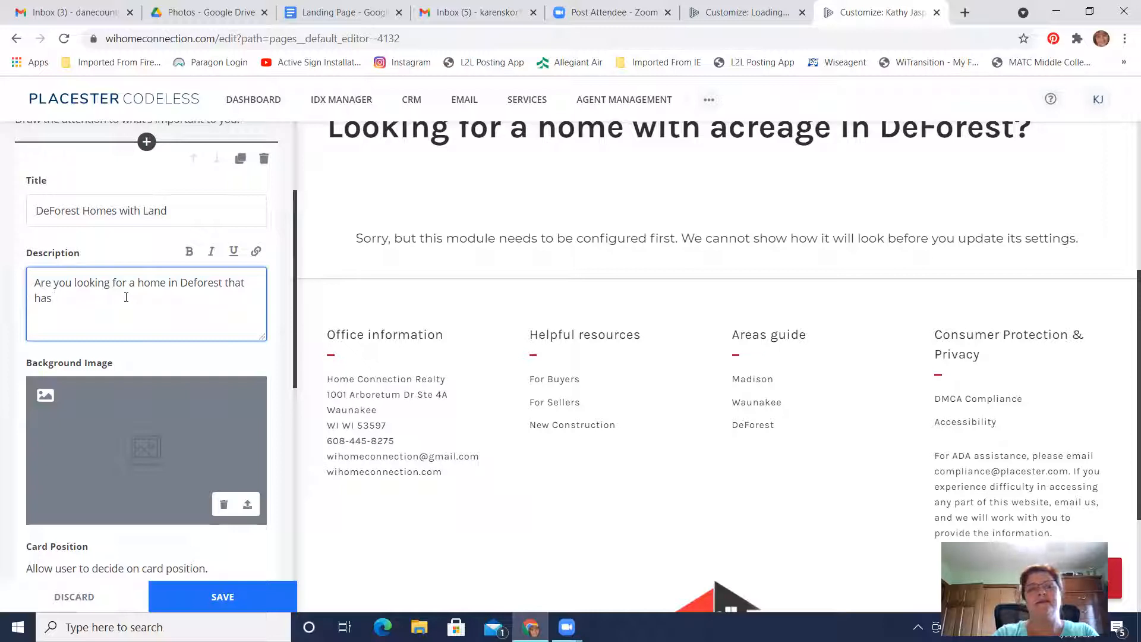
{"action": "key", "text": "BackSpace"}
{"action": "key", "text": "BackSpace"}
{"action": "key", "text": "BackSpace"}
{"action": "key", "text": "BackSpace"}
{"action": "key", "text": "BackSpace"}
{"action": "key", "text": "BackSpace"}
{"action": "key", "text": "BackSpace"}
{"action": "key", "text": "BackSpace"}
{"action": "key", "text": "BackSpace"}
{"action": "type", "text": "t"}
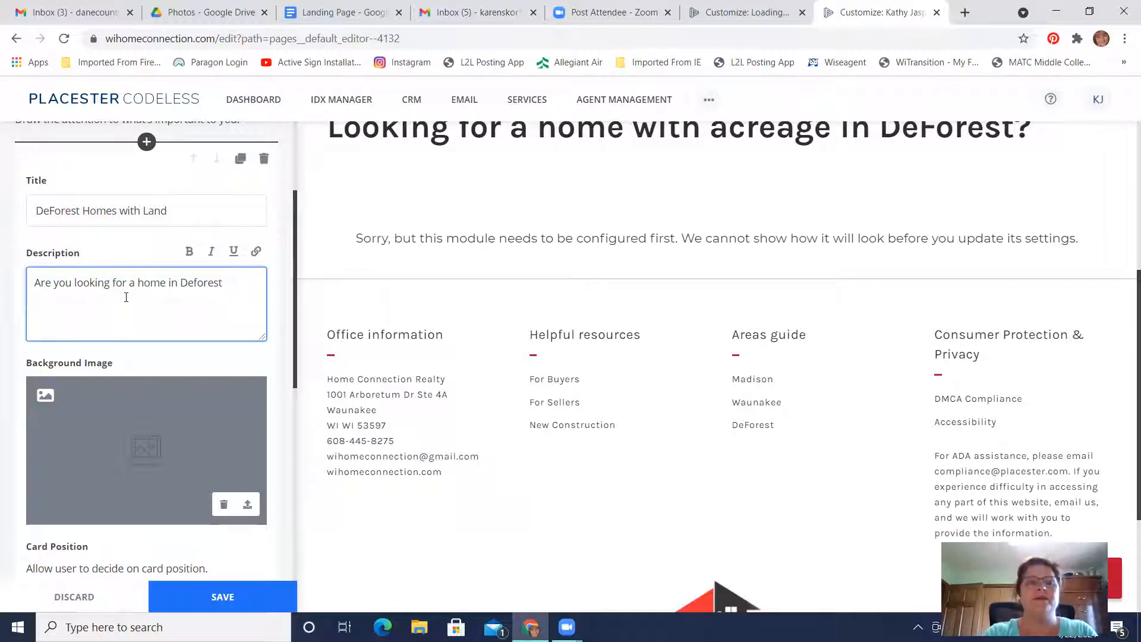
{"action": "type", "text": "hwith at"}
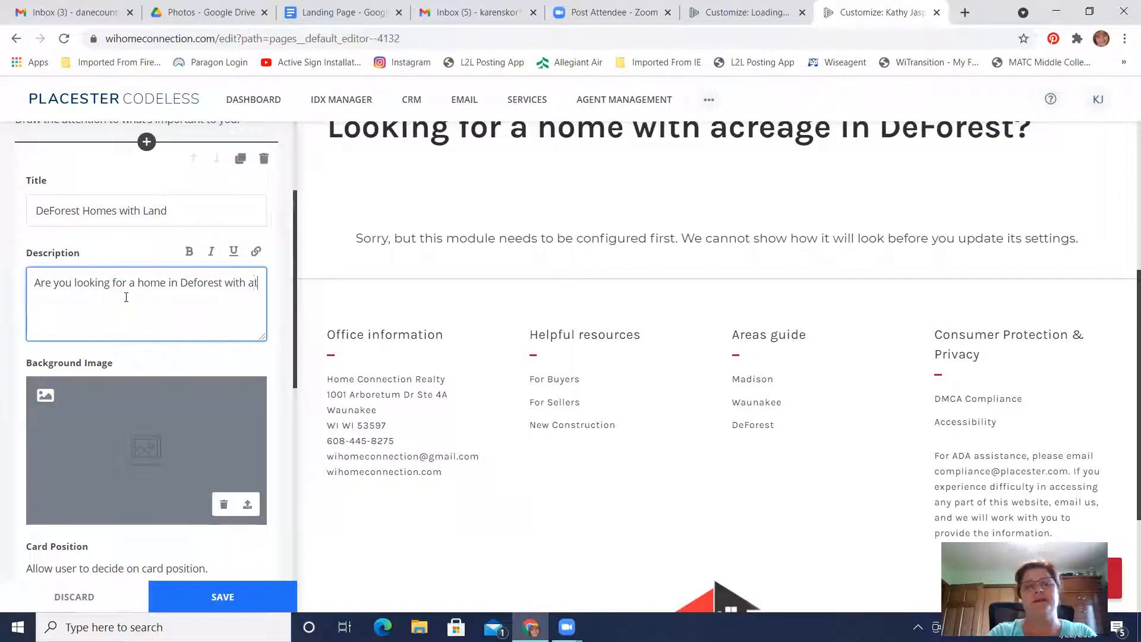
{"action": "type", "text": " least"}
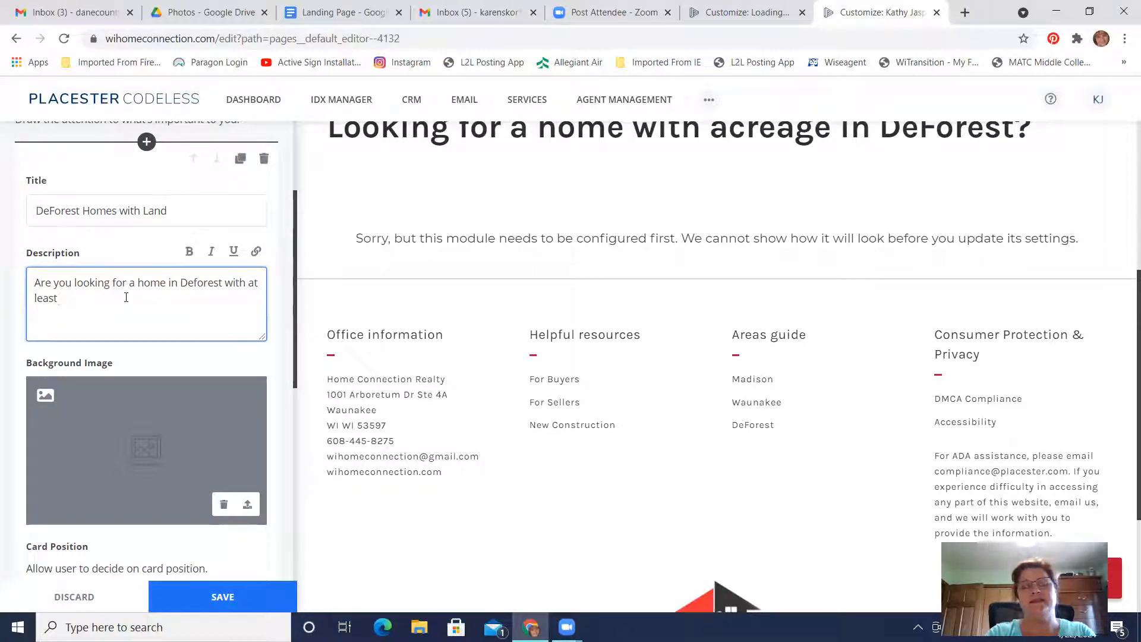
Reword the end of the card description's opening question to "located on at least a half acre lot?"
{"action": "key", "text": "BackSpace"}
{"action": "key", "text": "BackSpace"}
{"action": "key", "text": "BackSpace"}
{"action": "key", "text": "BackSpace"}
{"action": "key", "text": "BackSpace"}
{"action": "key", "text": "BackSpace"}
{"action": "key", "text": "BackSpace"}
{"action": "key", "text": "BackSpace"}
{"action": "key", "text": "BackSpace"}
{"action": "key", "text": "BackSpace"}
{"action": "key", "text": "BackSpace"}
{"action": "key", "text": "BackSpace"}
{"action": "key", "text": "BackSpace"}
{"action": "key", "text": "BackSpace"}
{"action": "type", "text": "located on atleast"}
{"action": "key", "text": "BackSpace"}
{"action": "key", "text": "BackSpace"}
{"action": "key", "text": "BackSpace"}
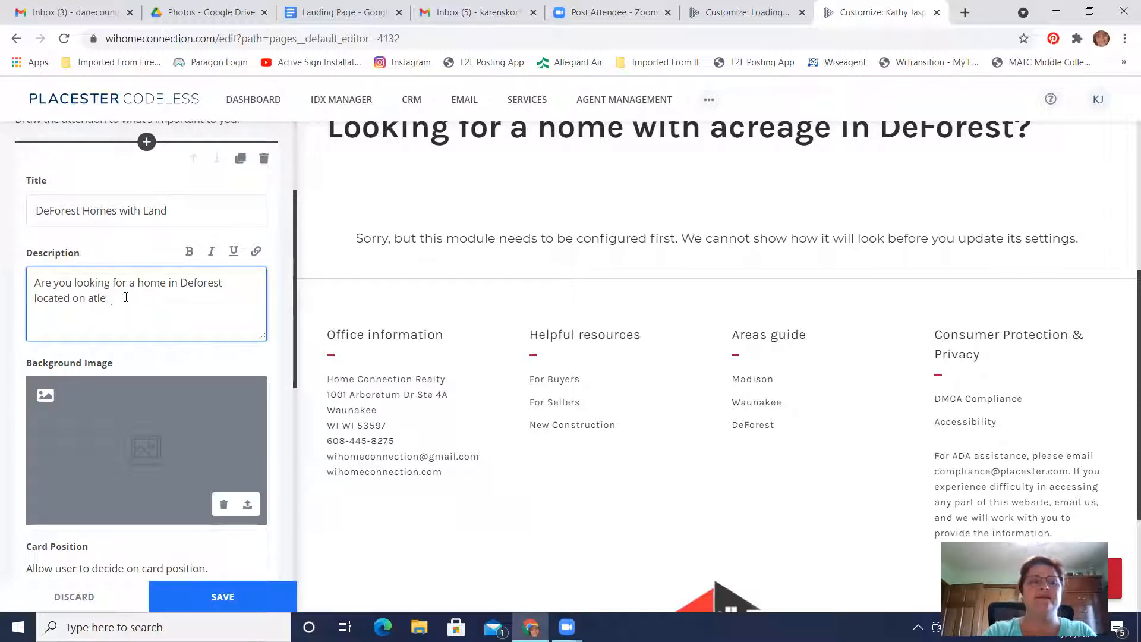
{"action": "key", "text": "BackSpace"}
{"action": "type", "text": "leas"}
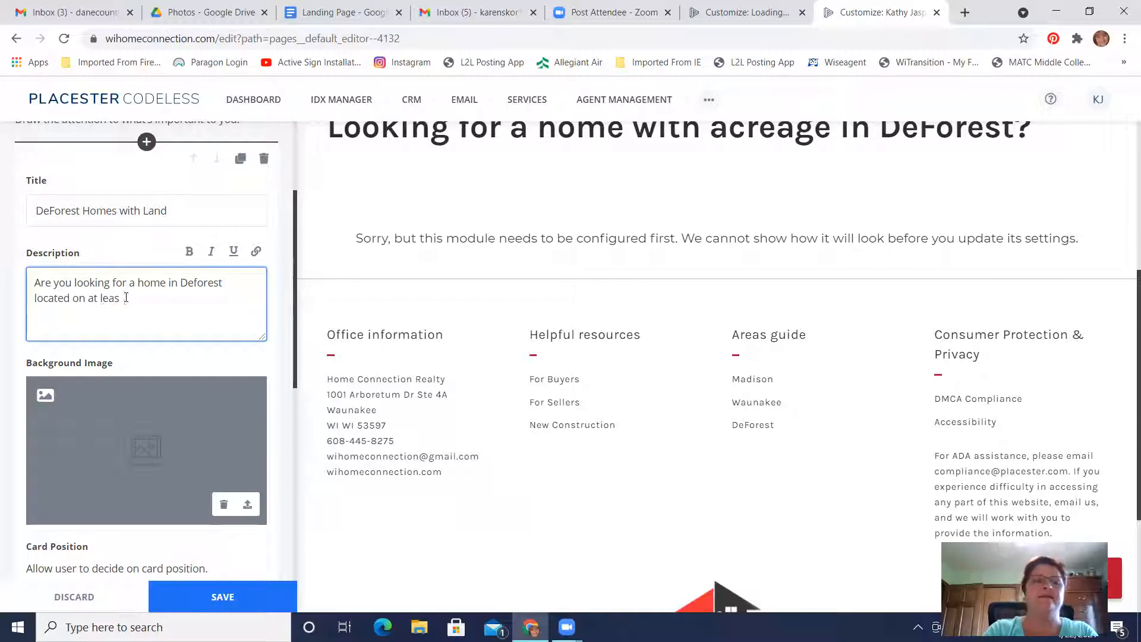
{"action": "type", "text": "t a hald "}
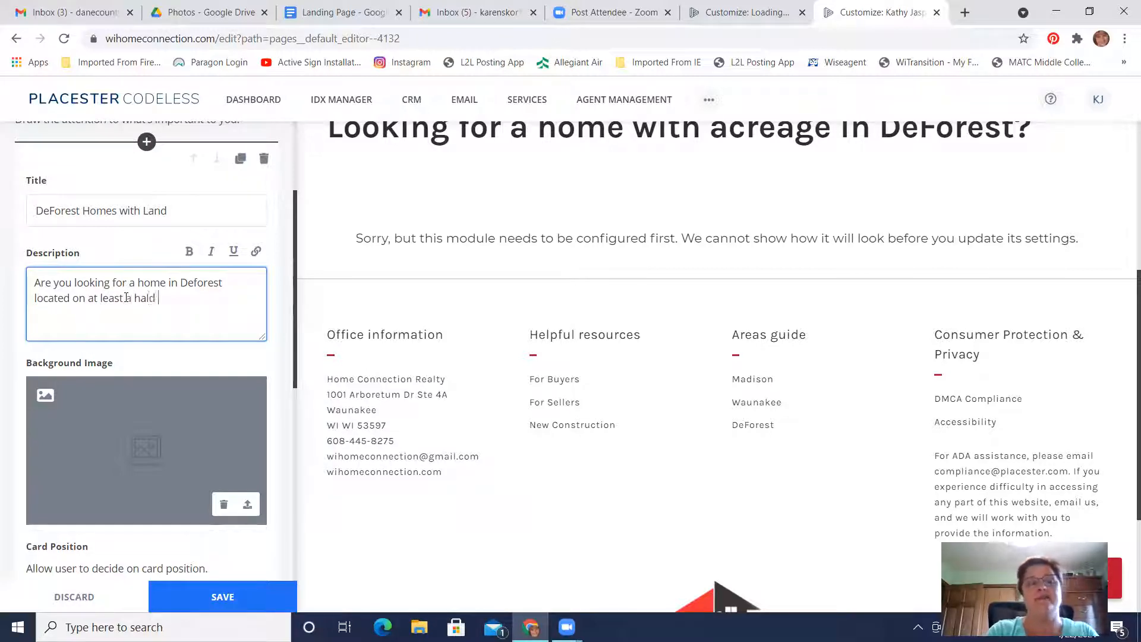
{"action": "key", "text": "BackSpace"}
{"action": "key", "text": "BackSpace"}
{"action": "type", "text": "f acre l"}
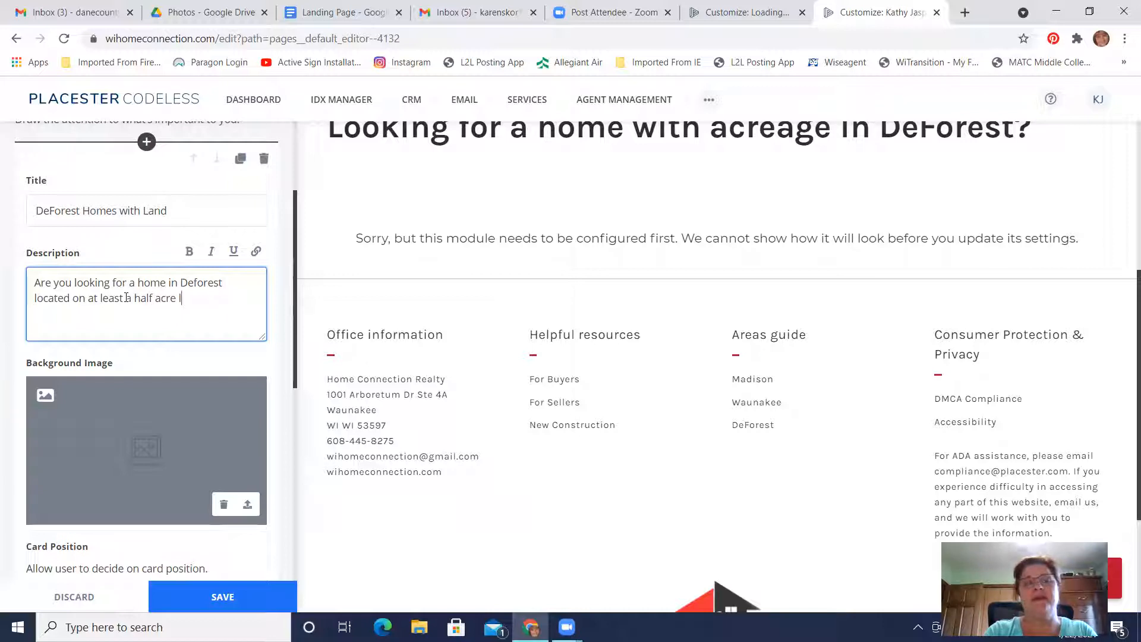
{"action": "type", "text": "ot?  Look"}
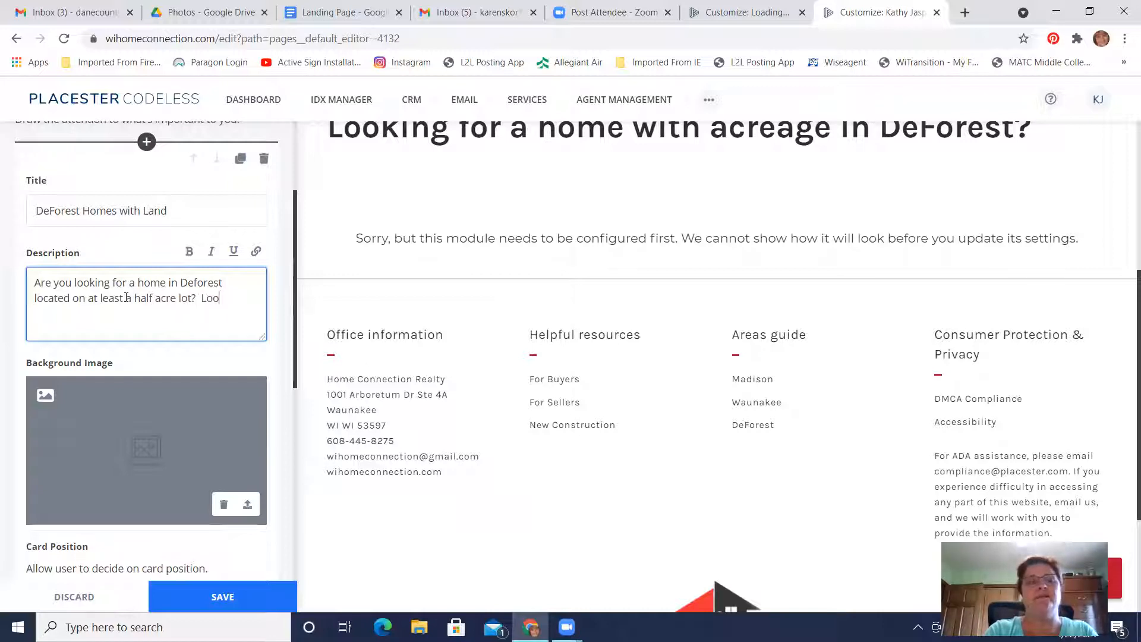
Continue the card description with the sentence "Here is a live link to the details your looking for."
{"action": "key", "text": "BackSpace"}
{"action": "key", "text": "BackSpace"}
{"action": "key", "text": "BackSpace"}
{"action": "type", "text": "Here is a live link"}
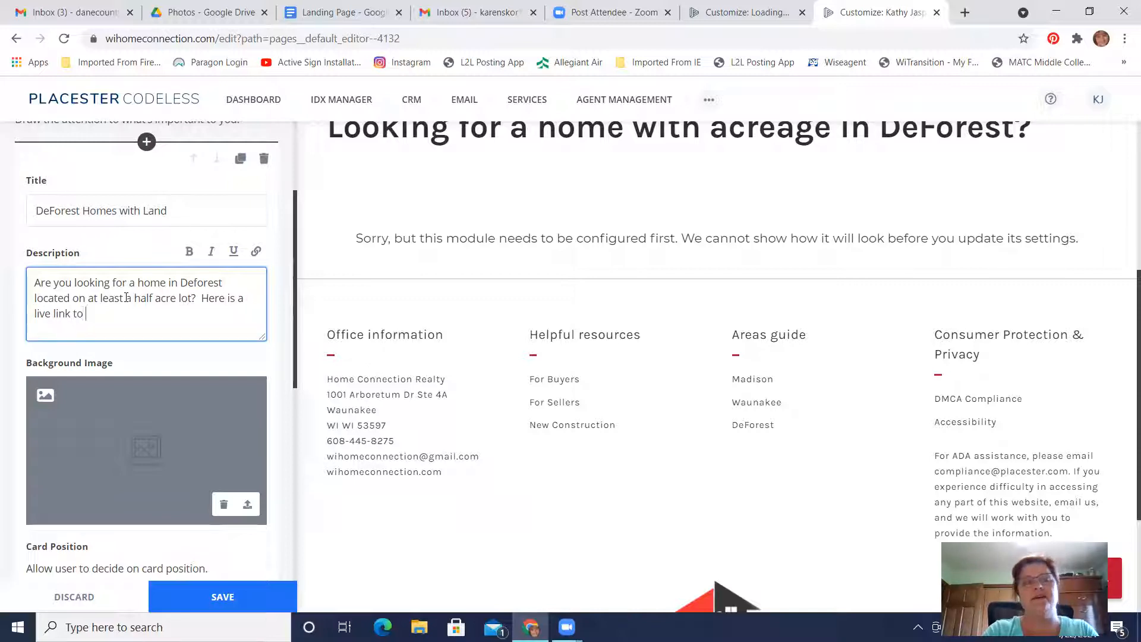
{"action": "type", "text": " to the det"}
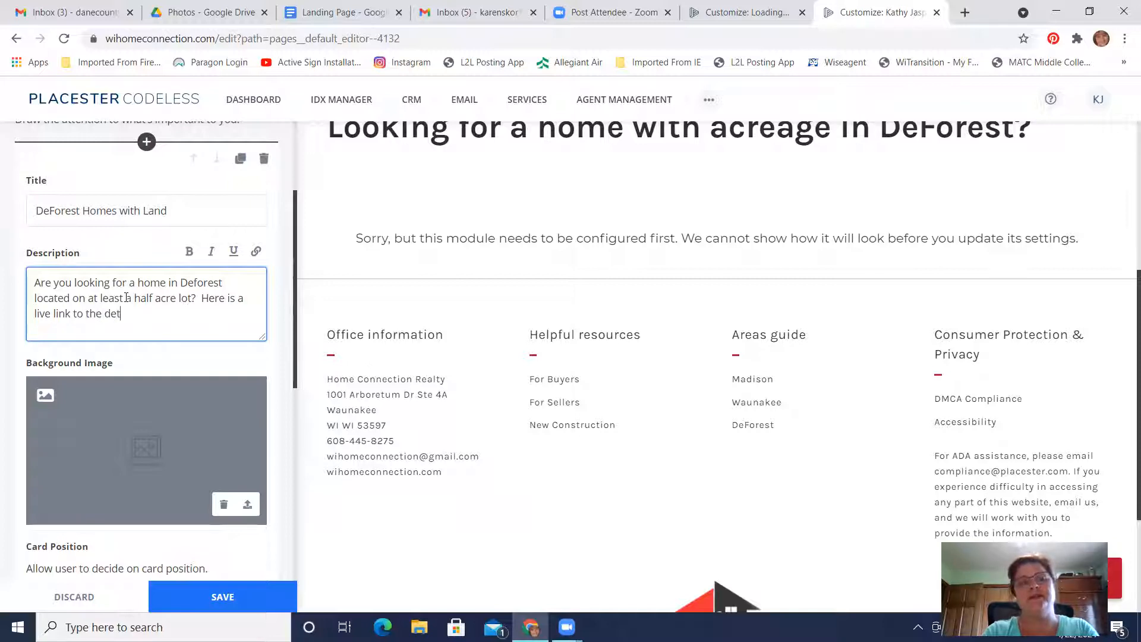
{"action": "type", "text": "ails your look"}
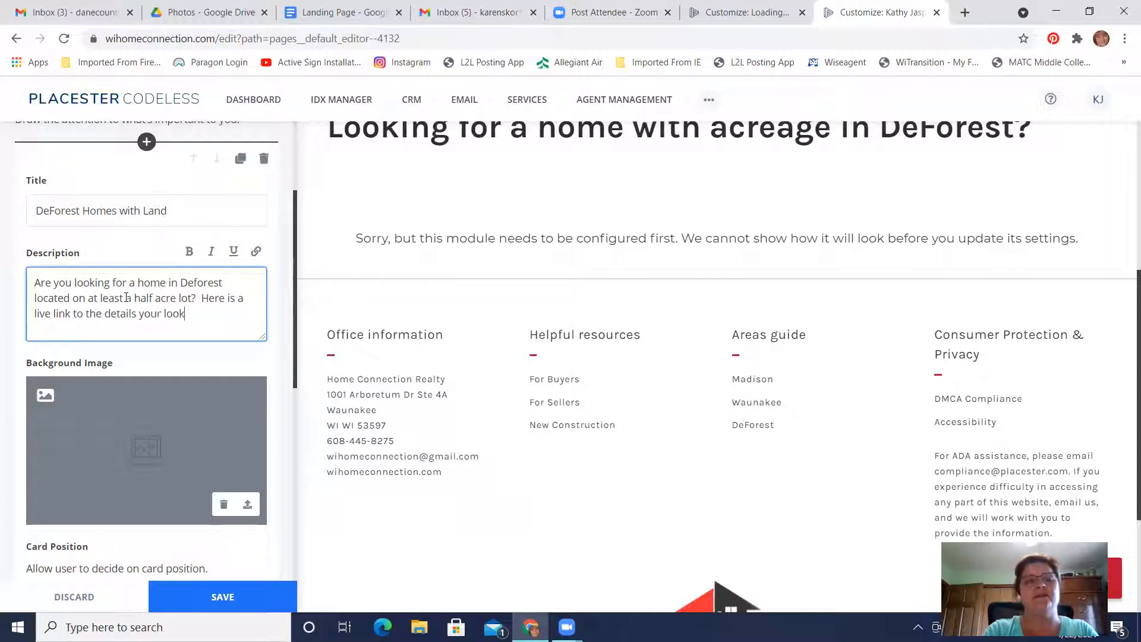
{"action": "type", "text": "ing for.  This "}
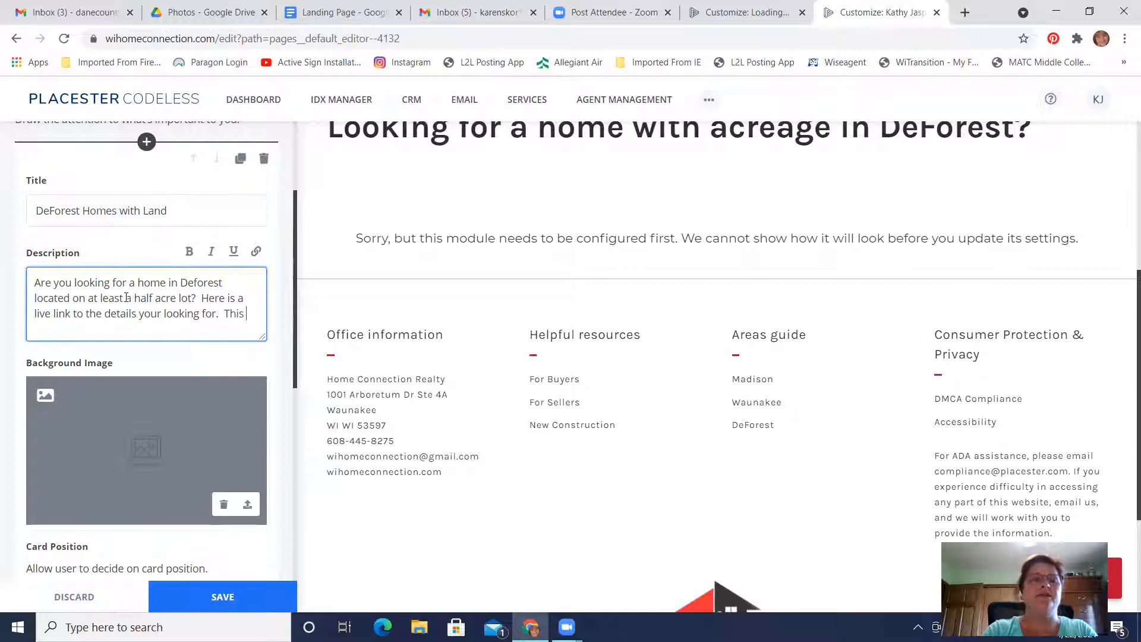
{"action": "type", "text": "link"}
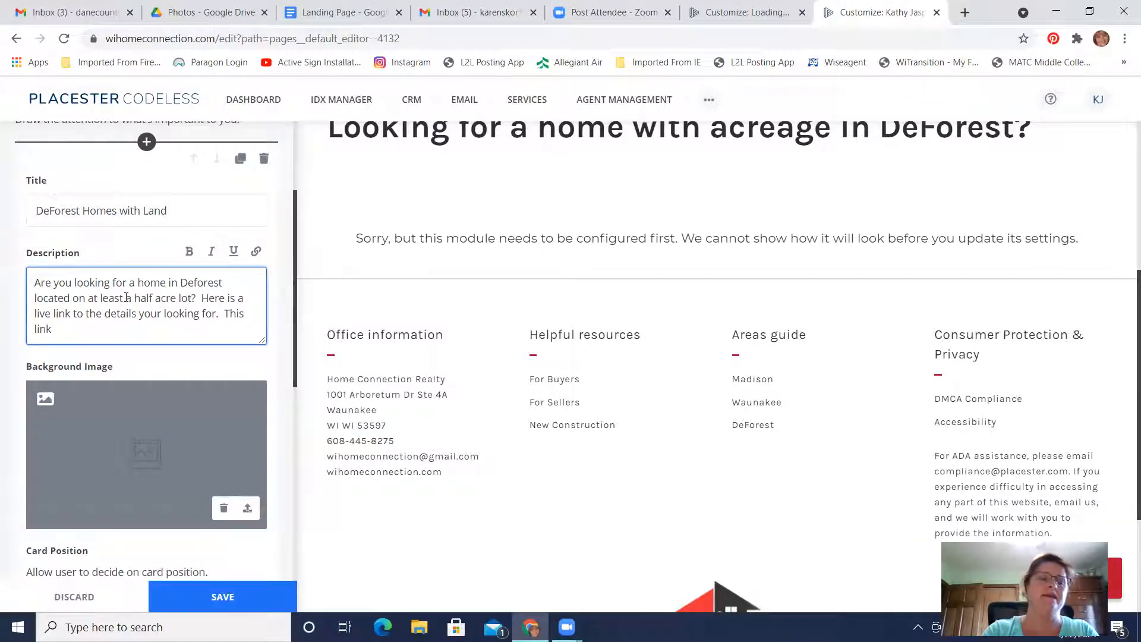
{"action": "type", "text": " w"}
Add "This link is updated every 15 minutes with new lists" to the card description
{"action": "key", "text": "BackSpace"}
{"action": "type", "text": "is updated every 15 minutes"}
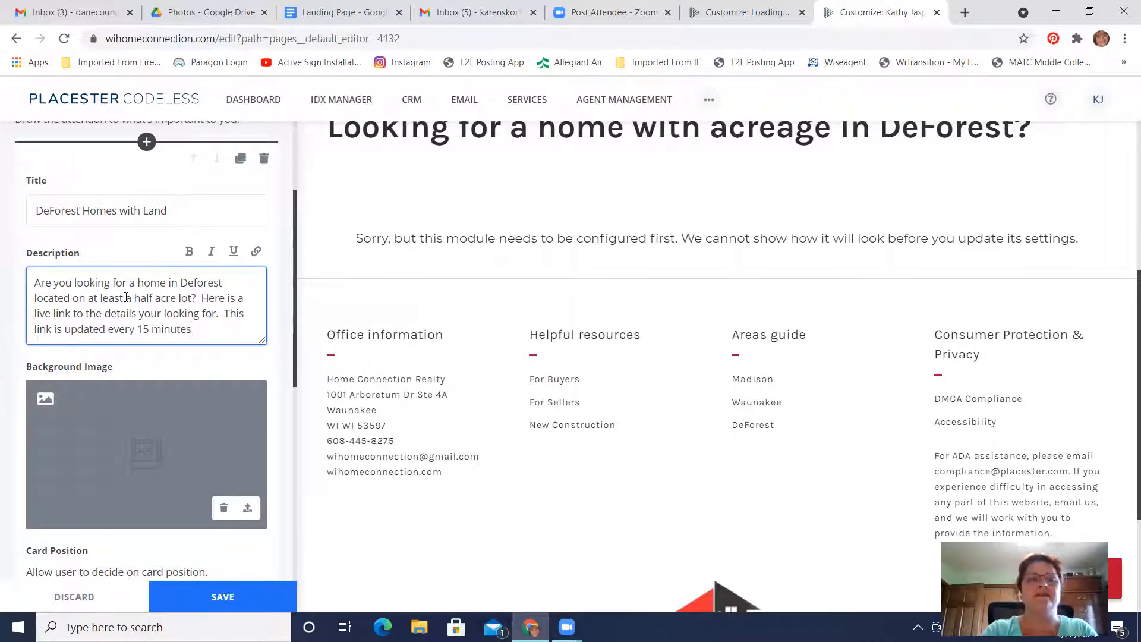
{"action": "type", "text": " with new list"}
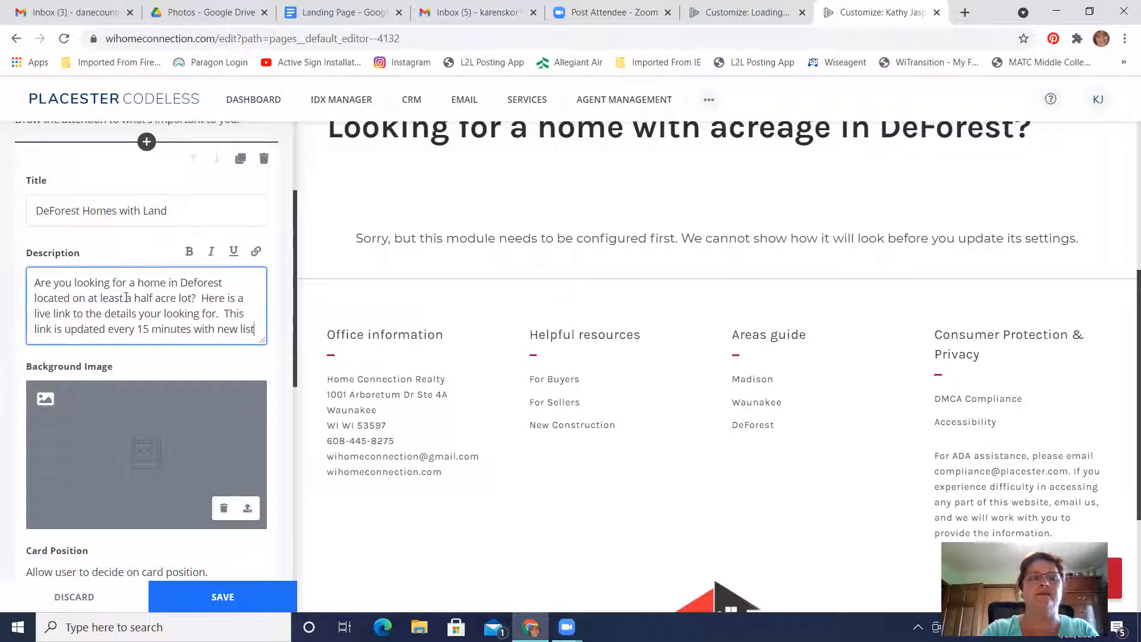
{"action": "type", "text": "s and pricer"}
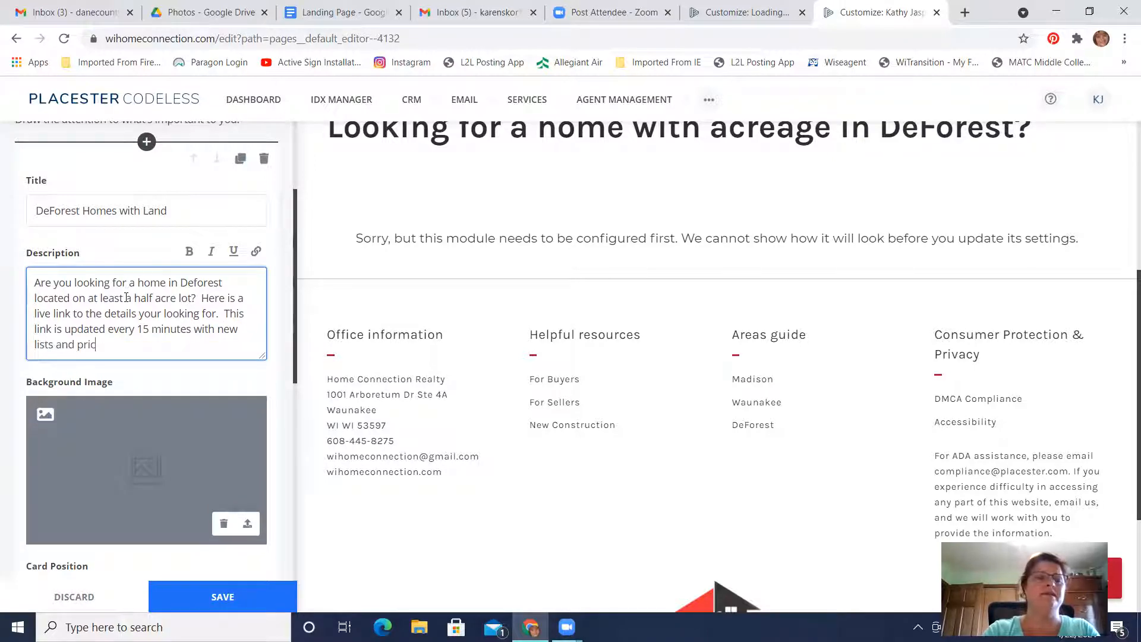
Finish the card description with "and price reductions for you to consider!"
{"action": "key", "text": "BackSpace"}
{"action": "key", "text": "BackSpace"}
{"action": "type", "text": "red"}
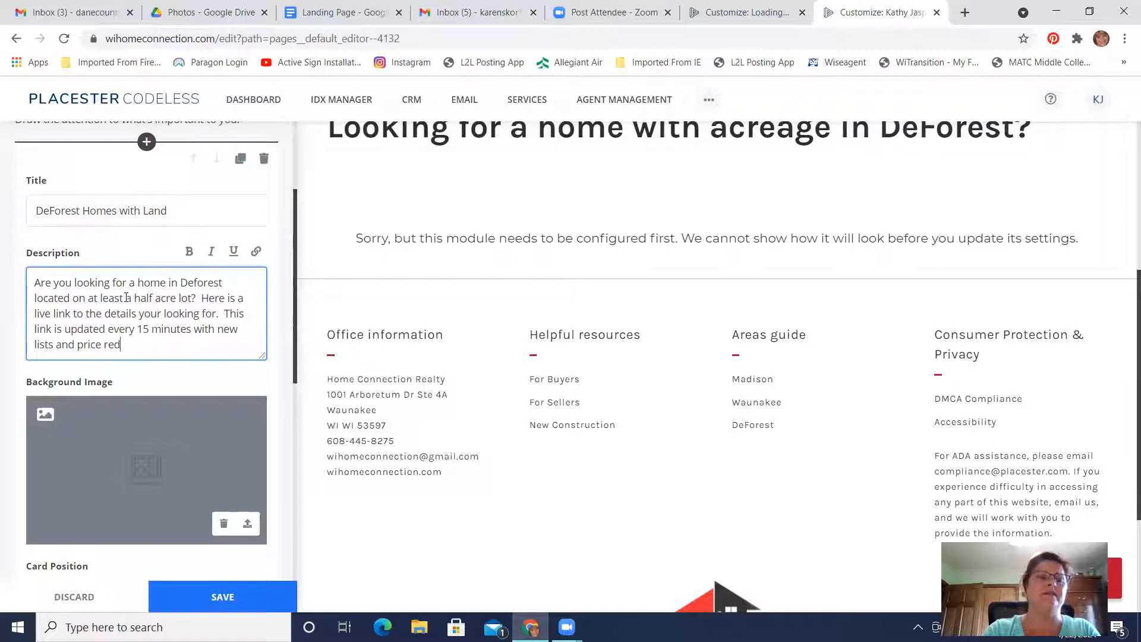
{"action": "type", "text": "uctions for you to c"}
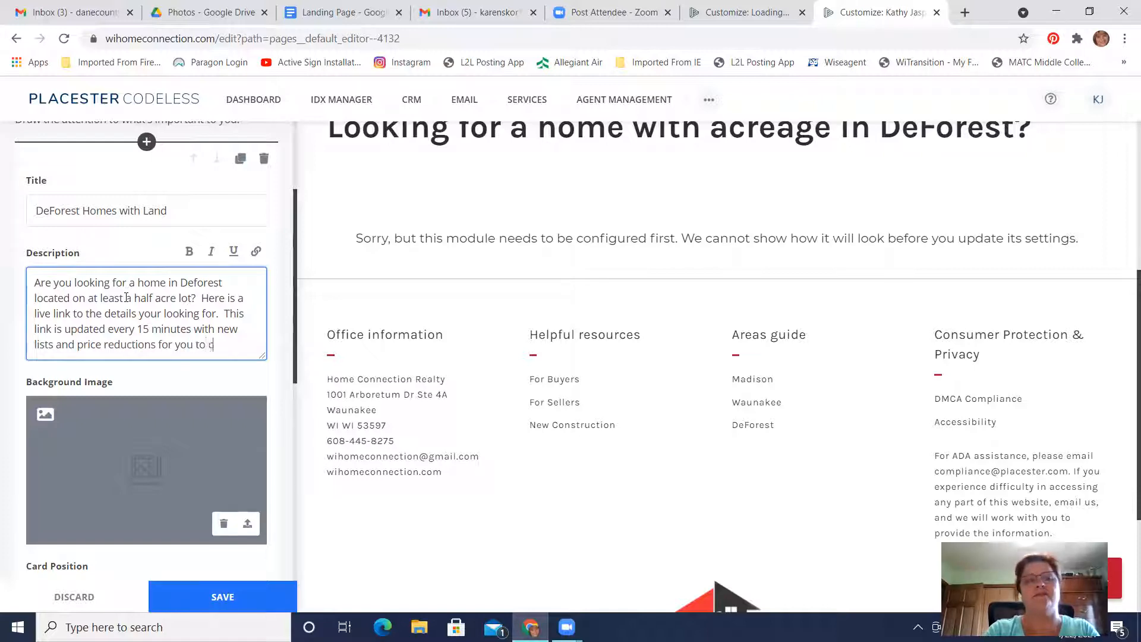
{"action": "type", "text": "osns"}
{"action": "key", "text": "BackSpace"}
{"action": "key", "text": "BackSpace"}
{"action": "key", "text": "BackSpace"}
{"action": "type", "text": "n"}
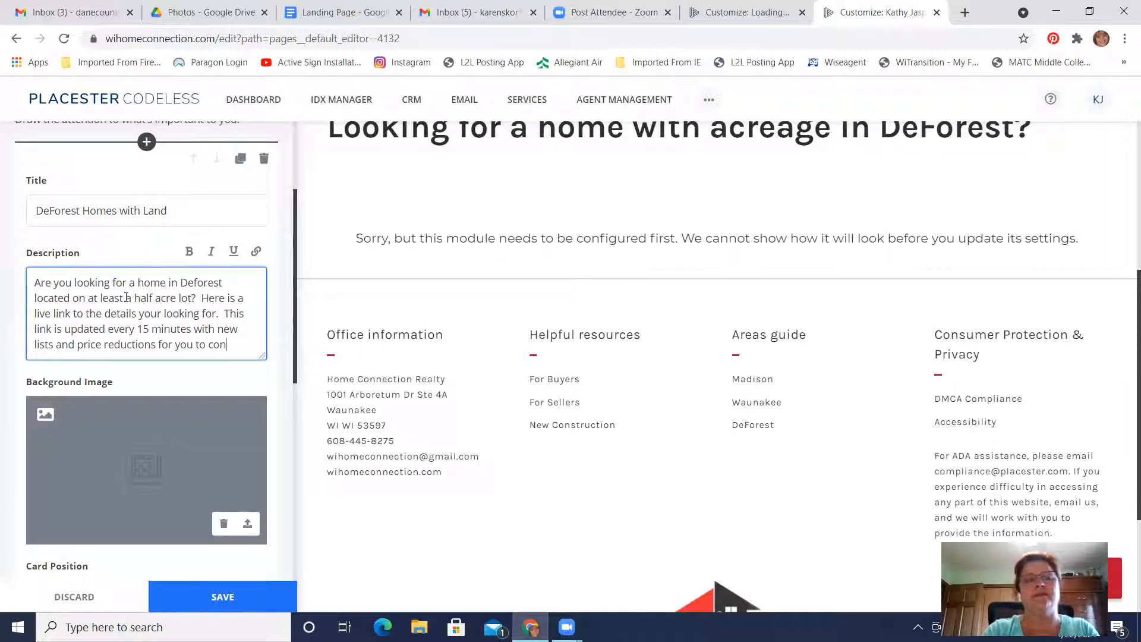
{"action": "type", "text": "sider!"}
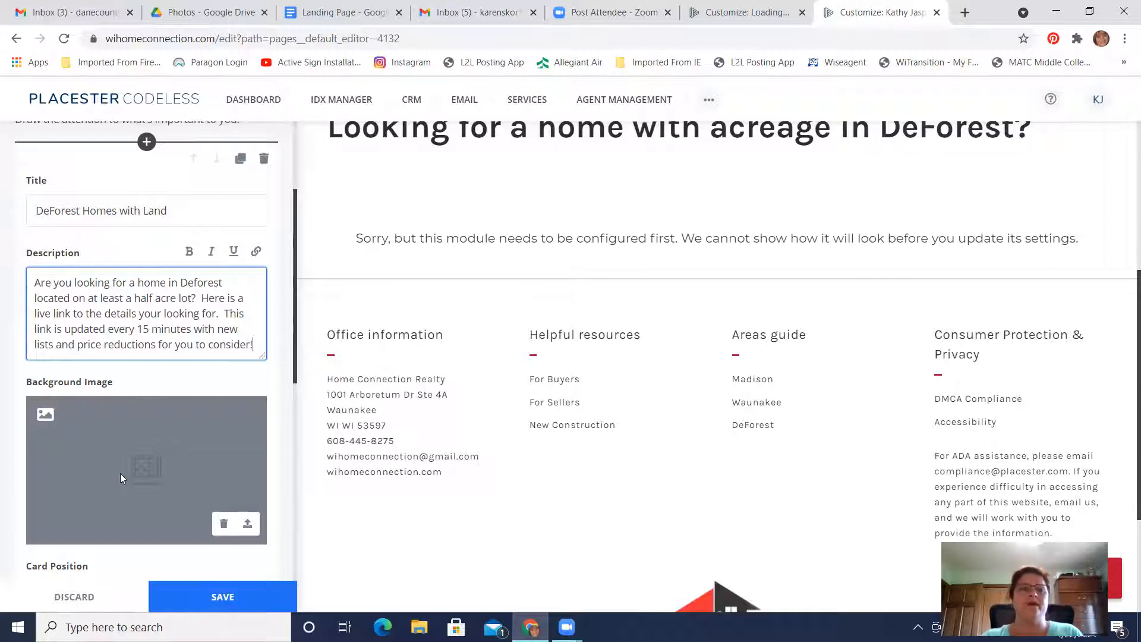
Upload the Yard photo from the Photos for A folder as the card's background image and save it with the default custom crop
{"action": "scroll", "coordinate": [155, 471], "scroll_direction": "down", "scroll_amount": 3}
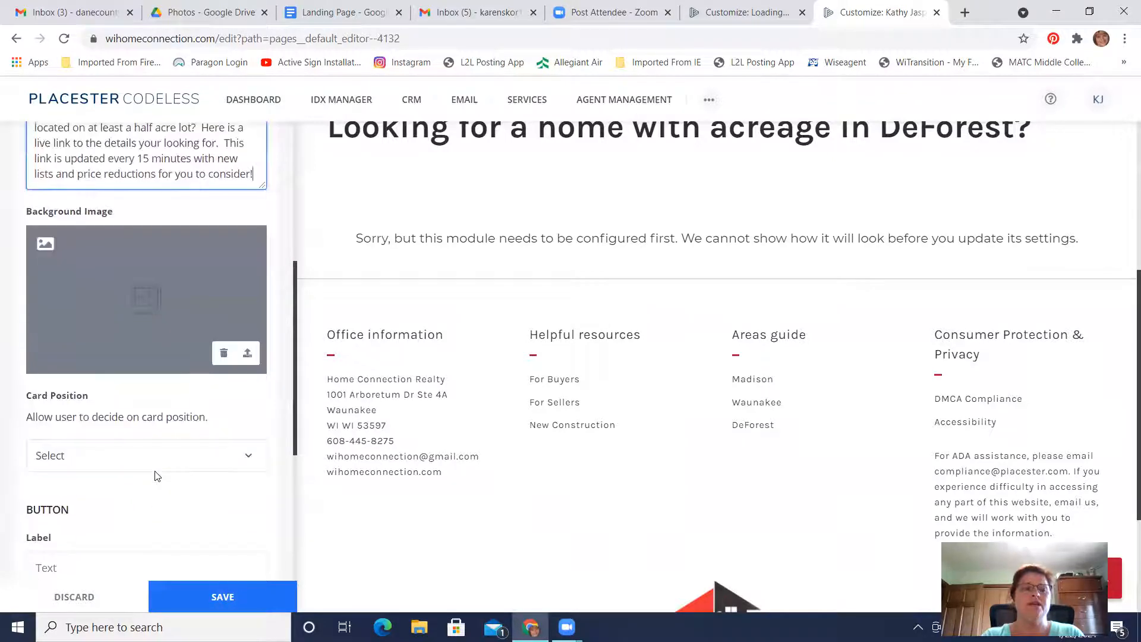
{"action": "left_click", "coordinate": [130, 302]}
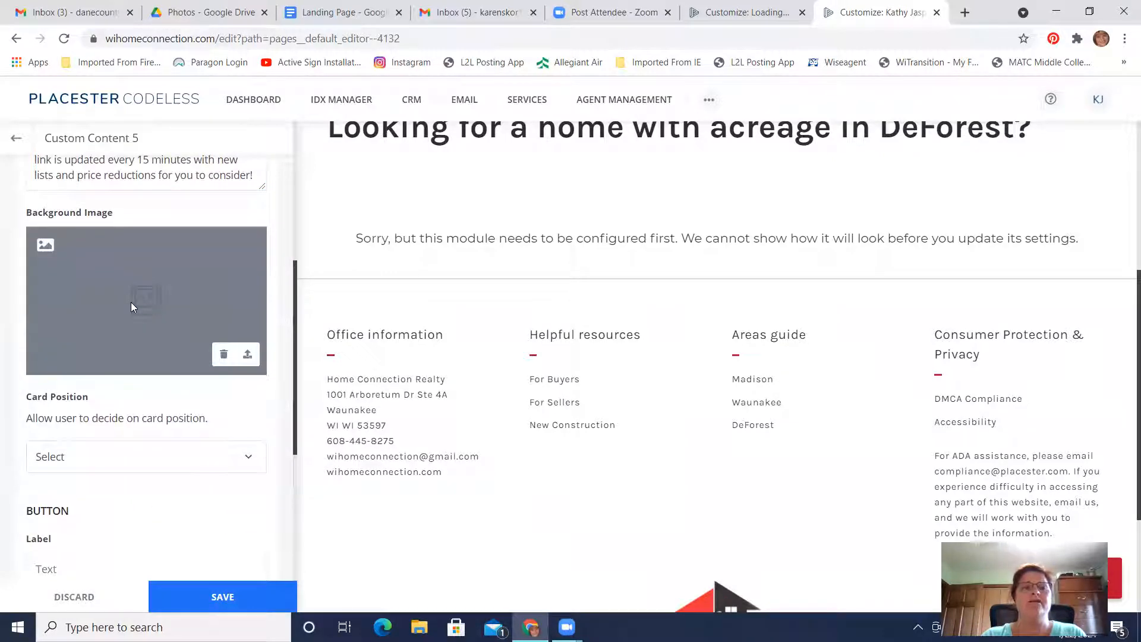
{"action": "left_click", "coordinate": [248, 356]}
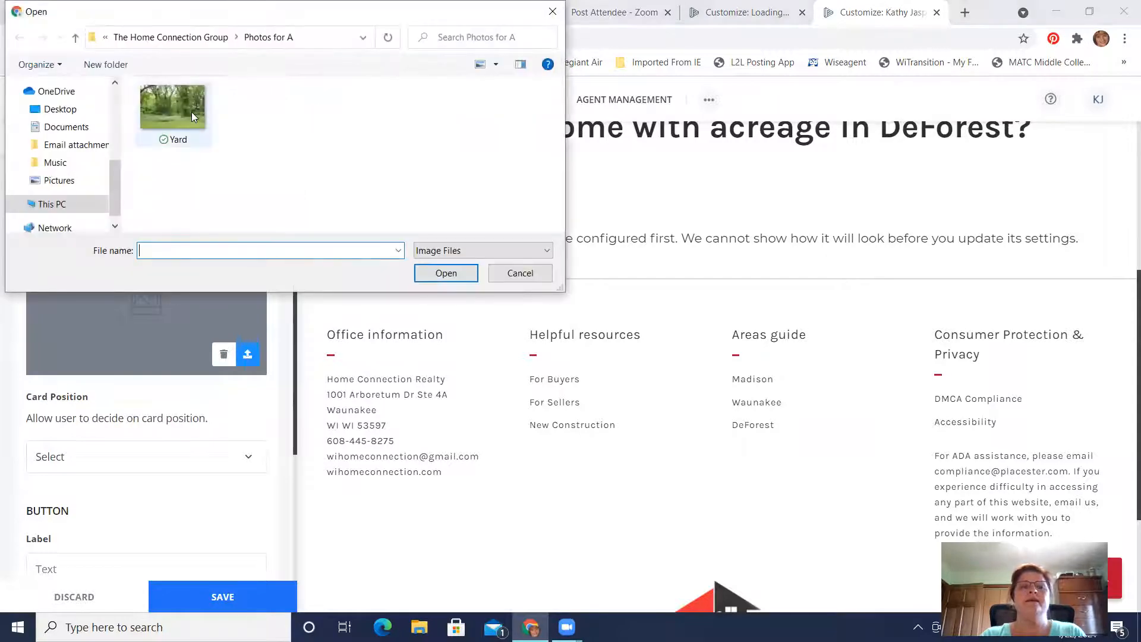
{"action": "left_click", "coordinate": [171, 110]}
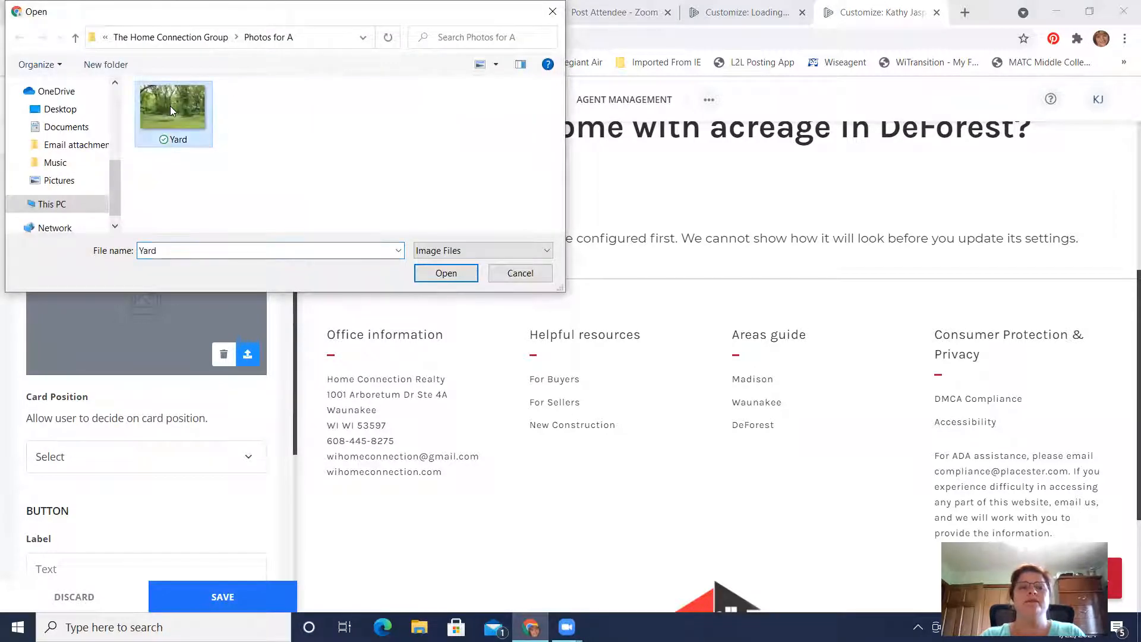
{"action": "left_click", "coordinate": [445, 272]}
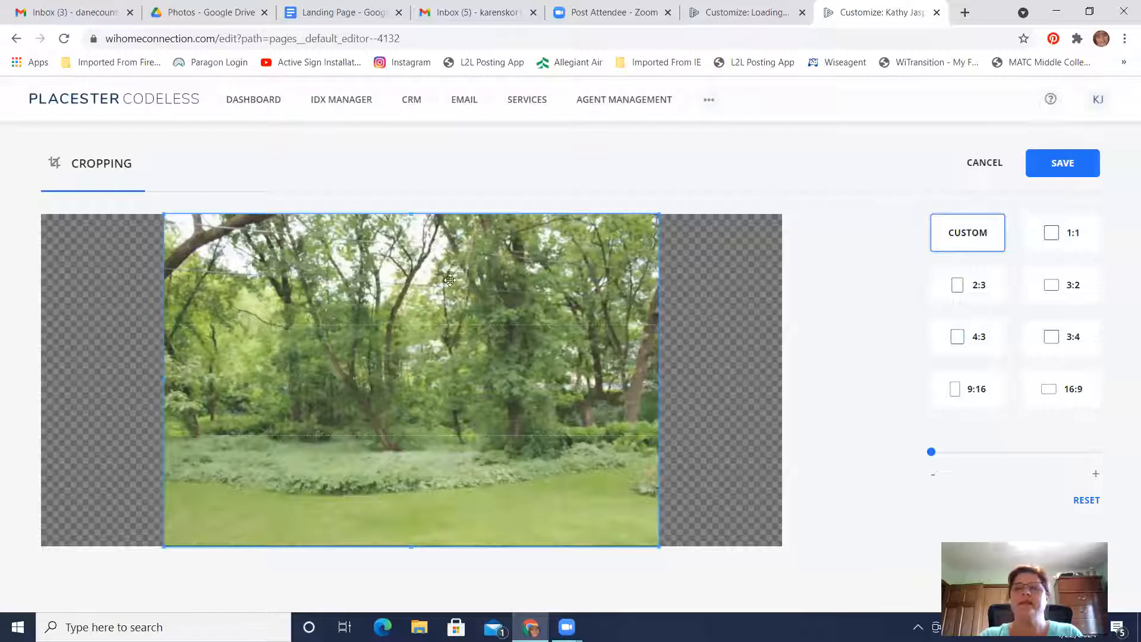
{"action": "left_click", "coordinate": [1070, 165]}
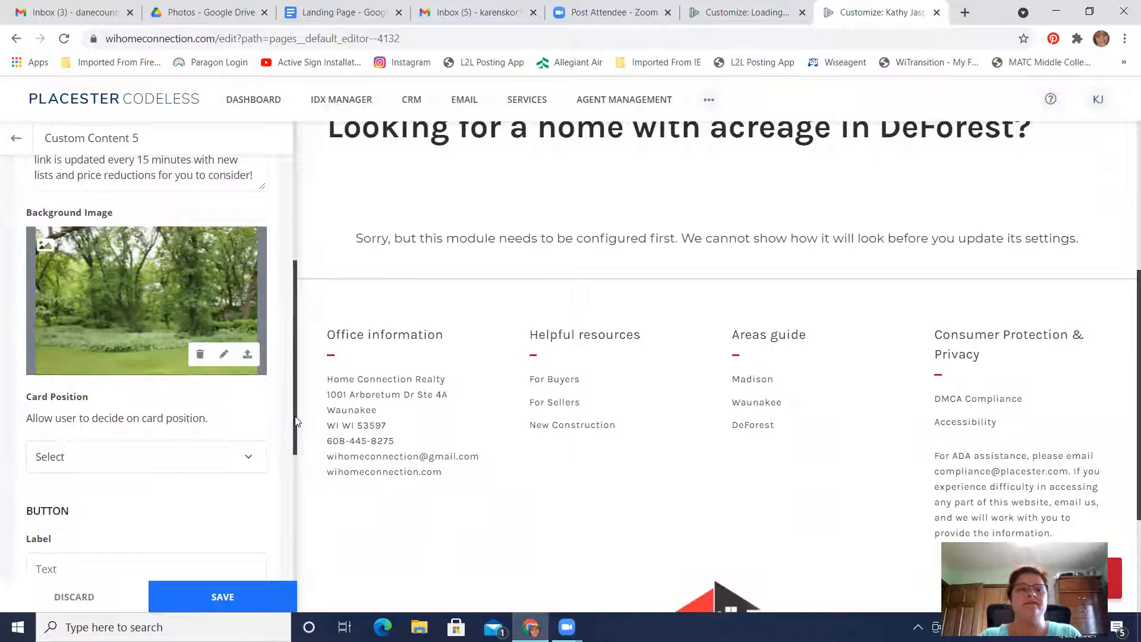
Set the card position to Right
{"action": "scroll", "coordinate": [453, 280], "scroll_direction": "up", "scroll_amount": 2}
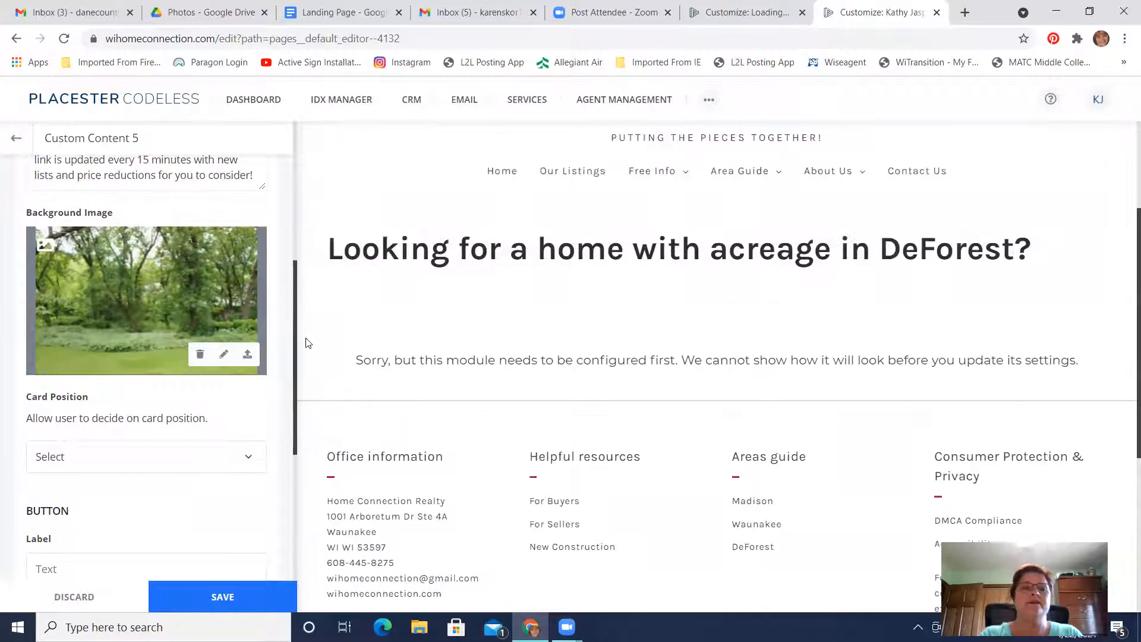
{"action": "left_click_drag", "start_coordinate": [295, 381], "coordinate": [294, 440]}
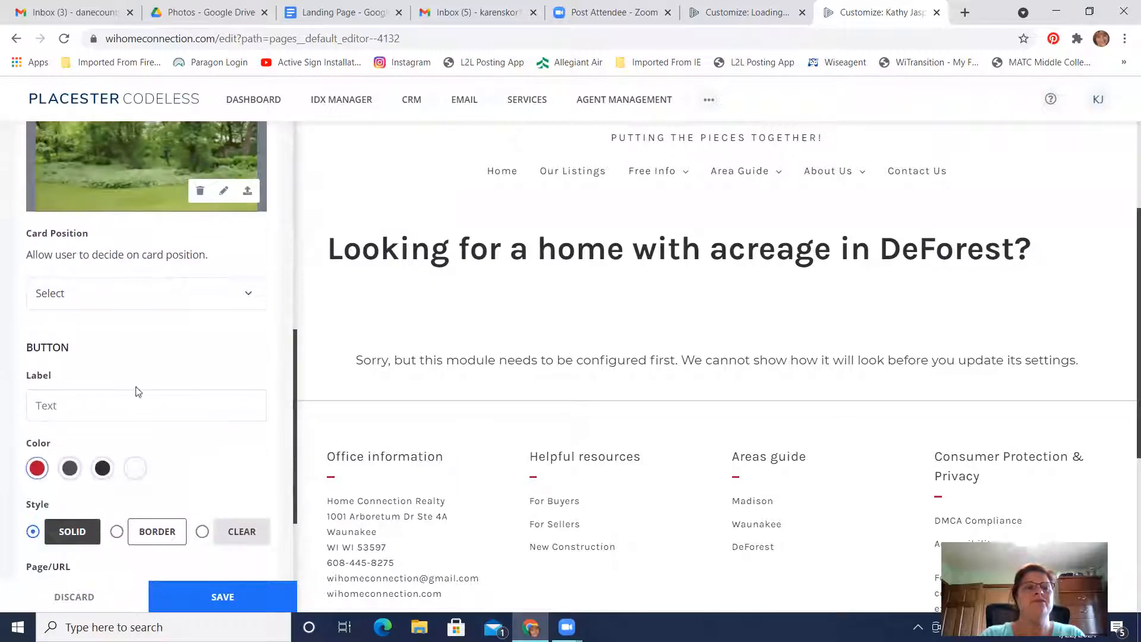
{"action": "left_click", "coordinate": [174, 301]}
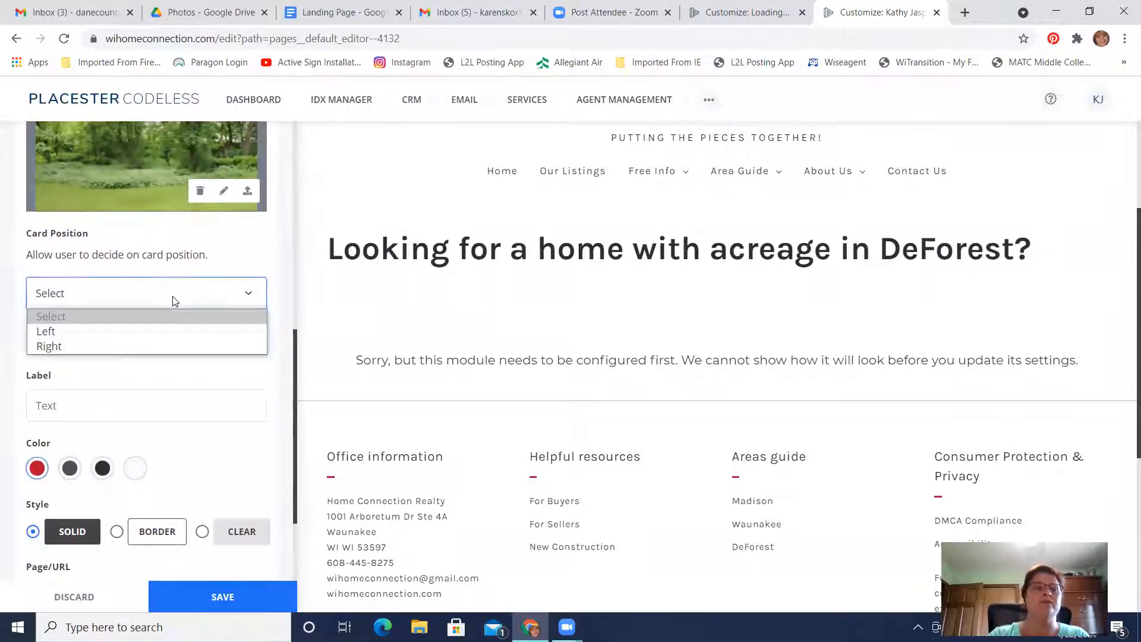
{"action": "left_click", "coordinate": [67, 347]}
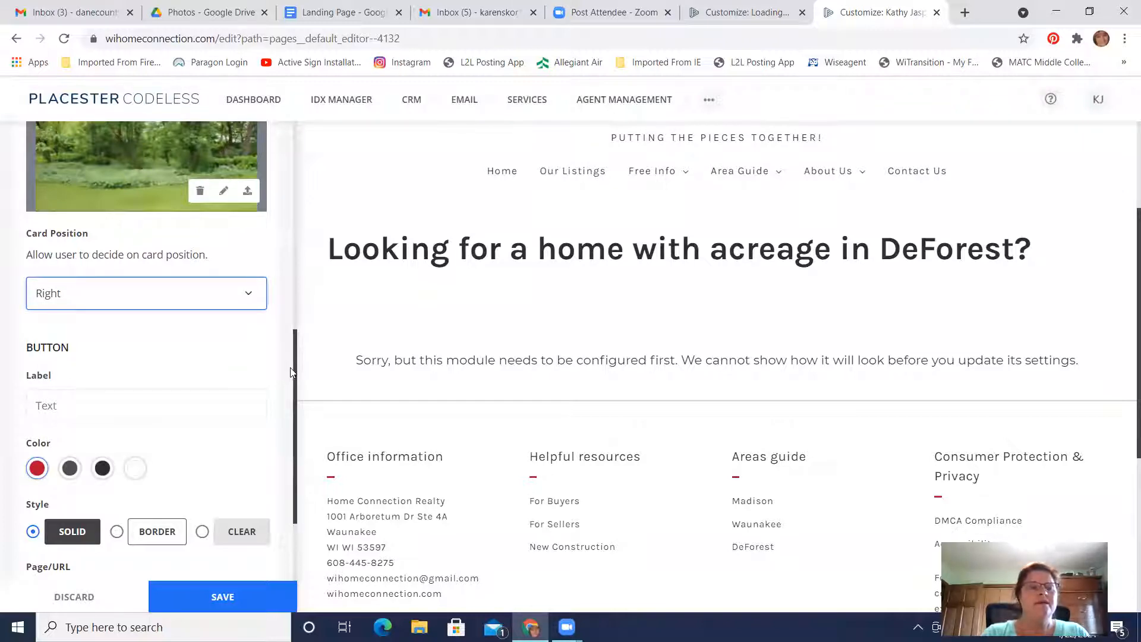
Label the card's button "View Properties"
{"action": "scroll", "coordinate": [291, 372], "scroll_direction": "down", "scroll_amount": 1}
{"action": "left_click", "coordinate": [162, 325]}
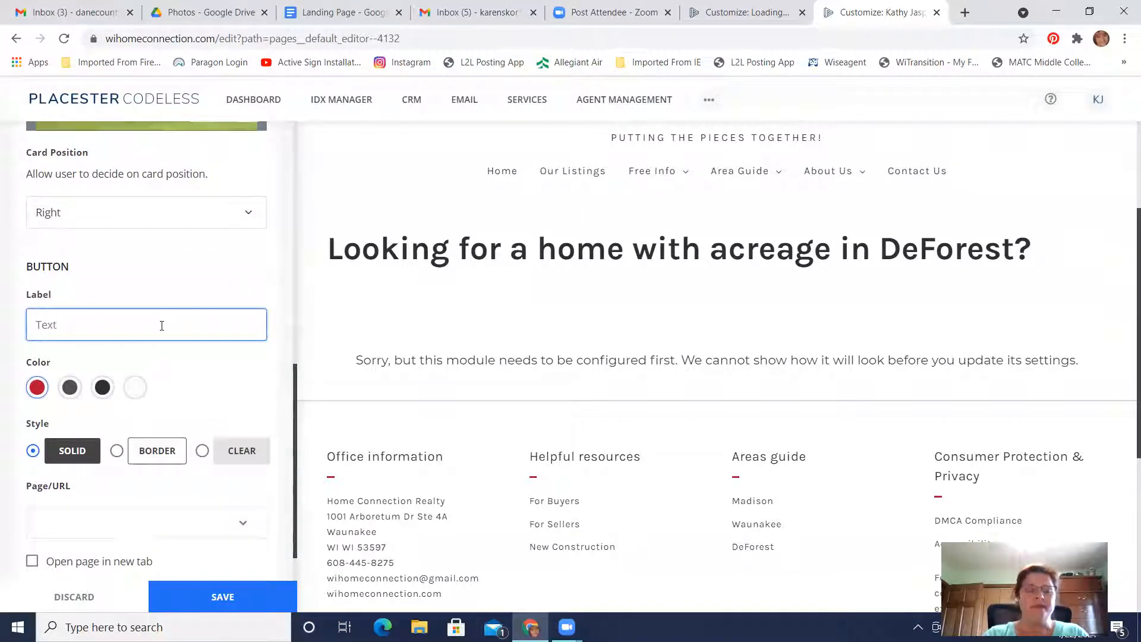
{"action": "type", "text": "View Properties"}
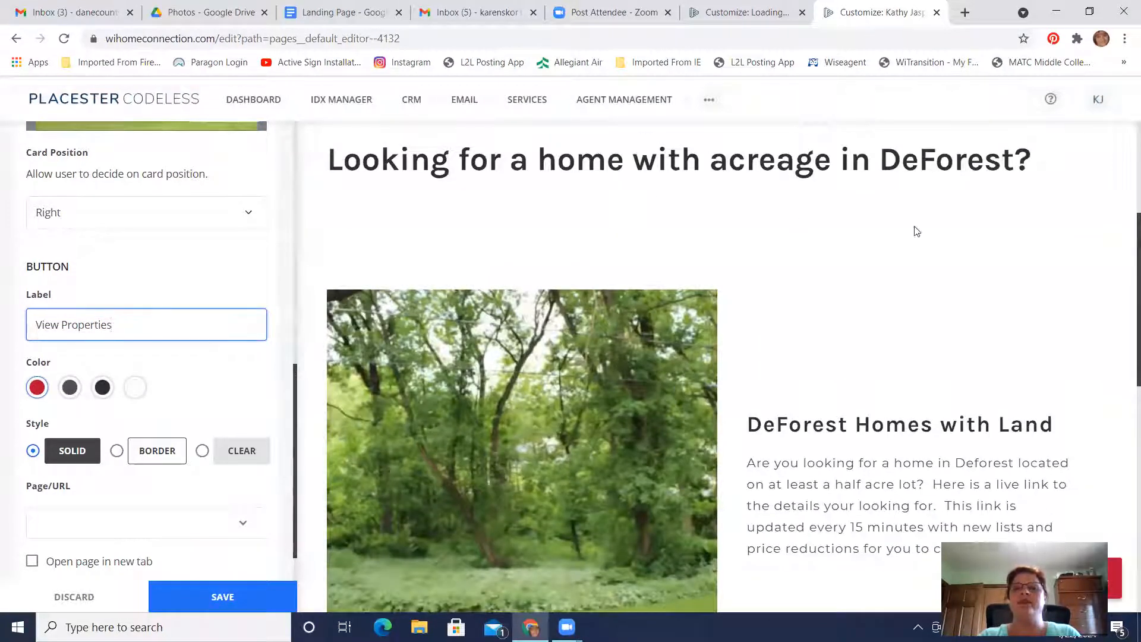
Examine the card in the page preview and review its button's label, color, style and link settings
{"action": "scroll", "coordinate": [772, 262], "scroll_direction": "down", "scroll_amount": 3}
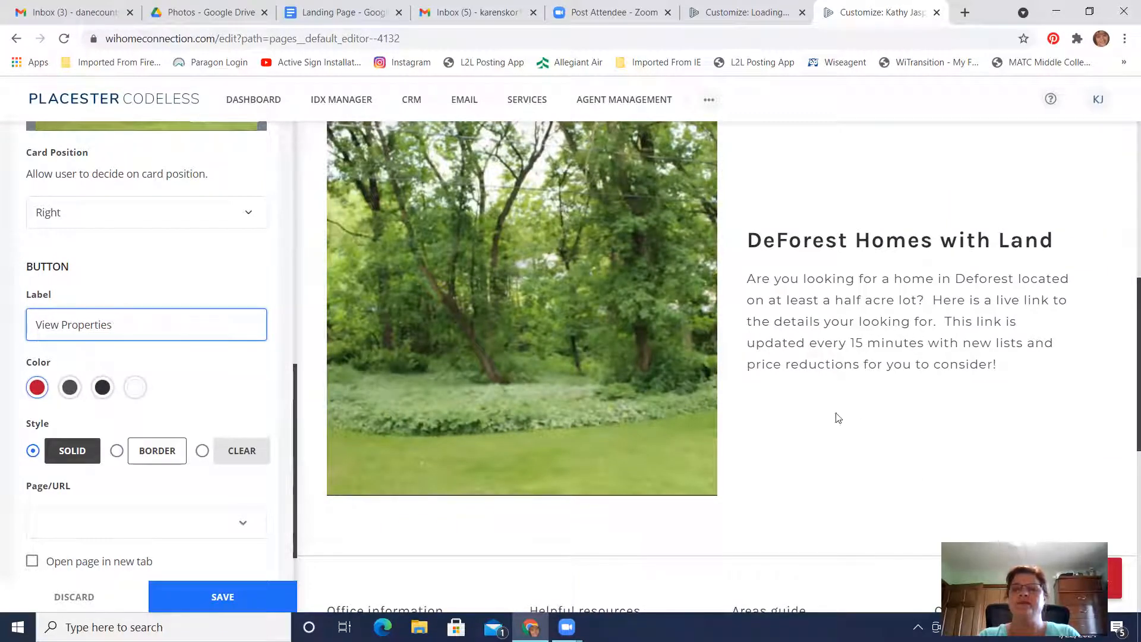
{"action": "scroll", "coordinate": [813, 403], "scroll_direction": "down", "scroll_amount": 4}
{"action": "scroll", "coordinate": [814, 404], "scroll_direction": "up", "scroll_amount": 2}
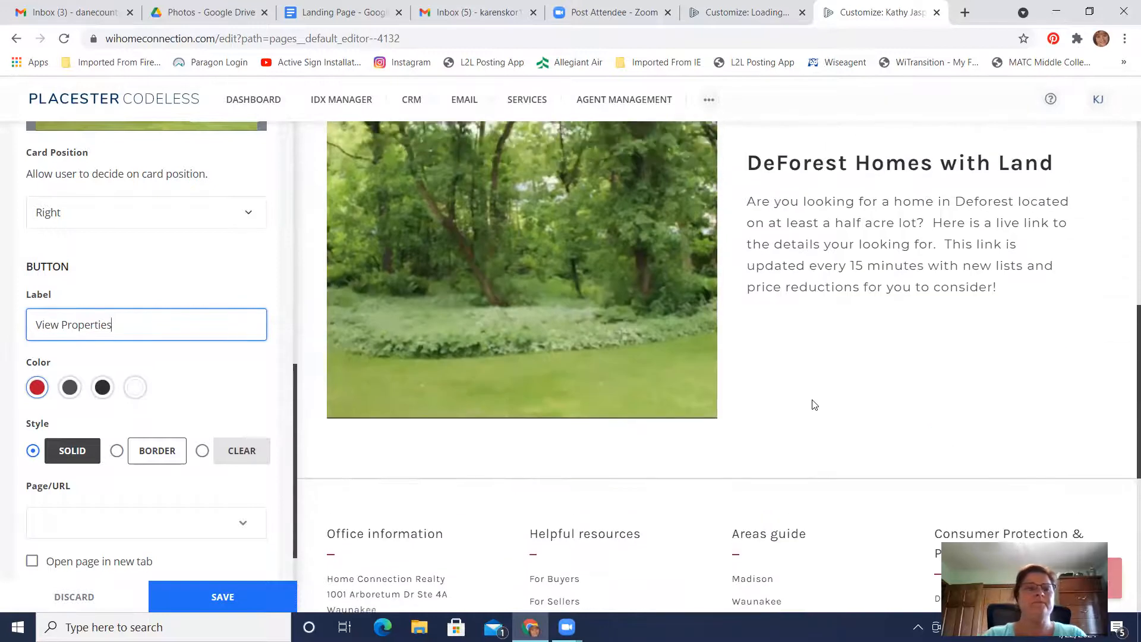
{"action": "left_click", "coordinate": [259, 383]}
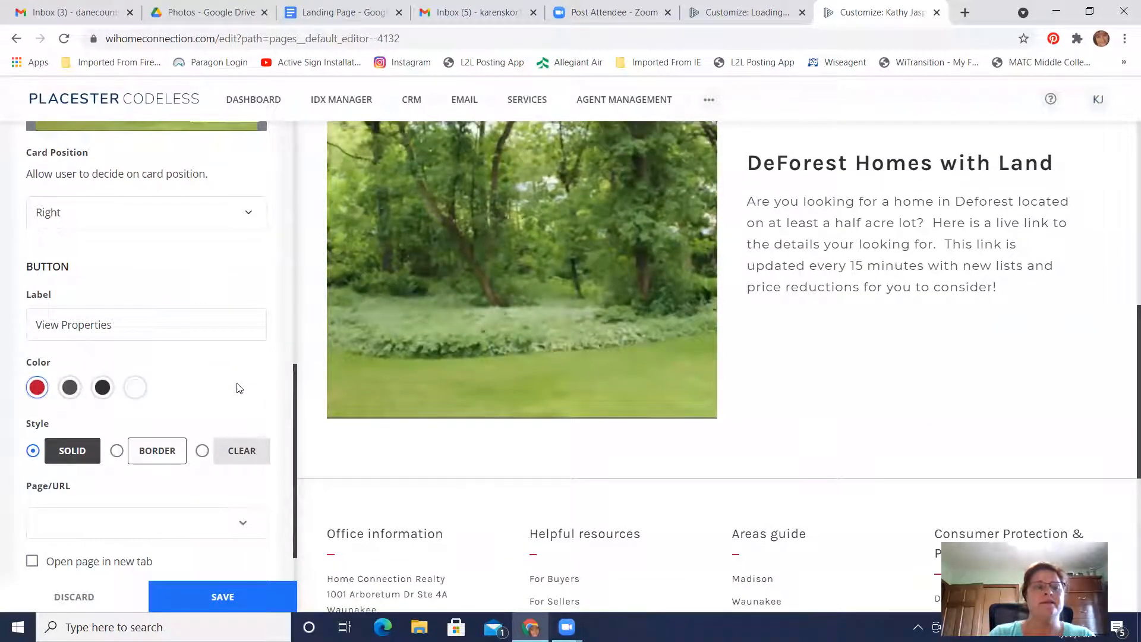
{"action": "scroll", "coordinate": [237, 384], "scroll_direction": "down", "scroll_amount": 1}
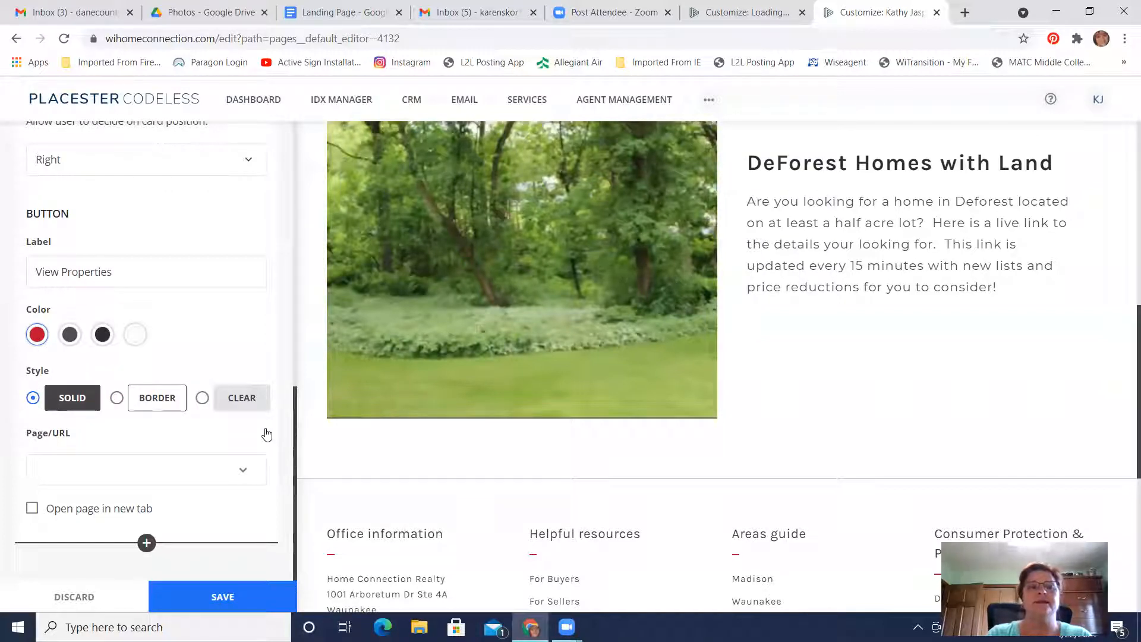
{"action": "left_click", "coordinate": [148, 270]}
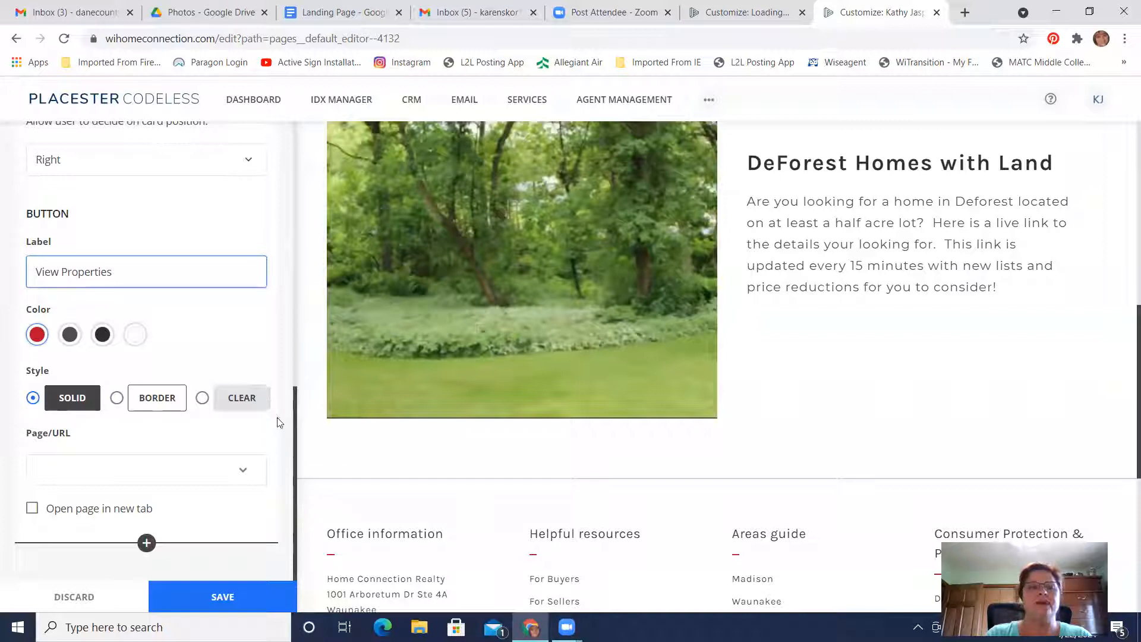
{"action": "left_click", "coordinate": [282, 433]}
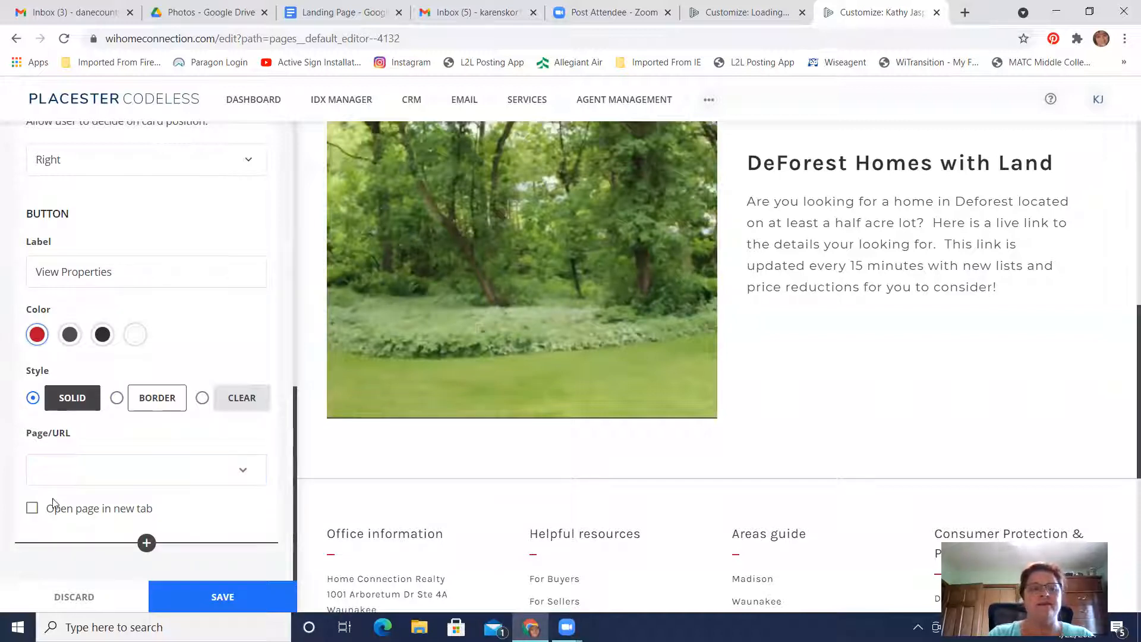
Set the card button's Page/URL link type to Custom URL
{"action": "left_click", "coordinate": [114, 481]}
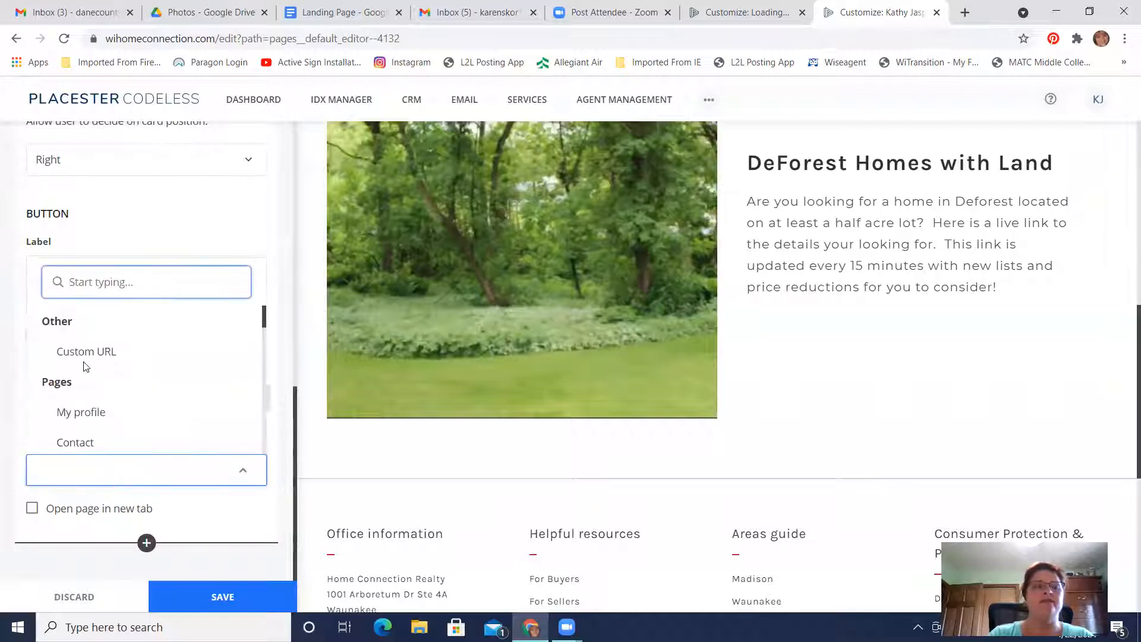
{"action": "left_click", "coordinate": [92, 356]}
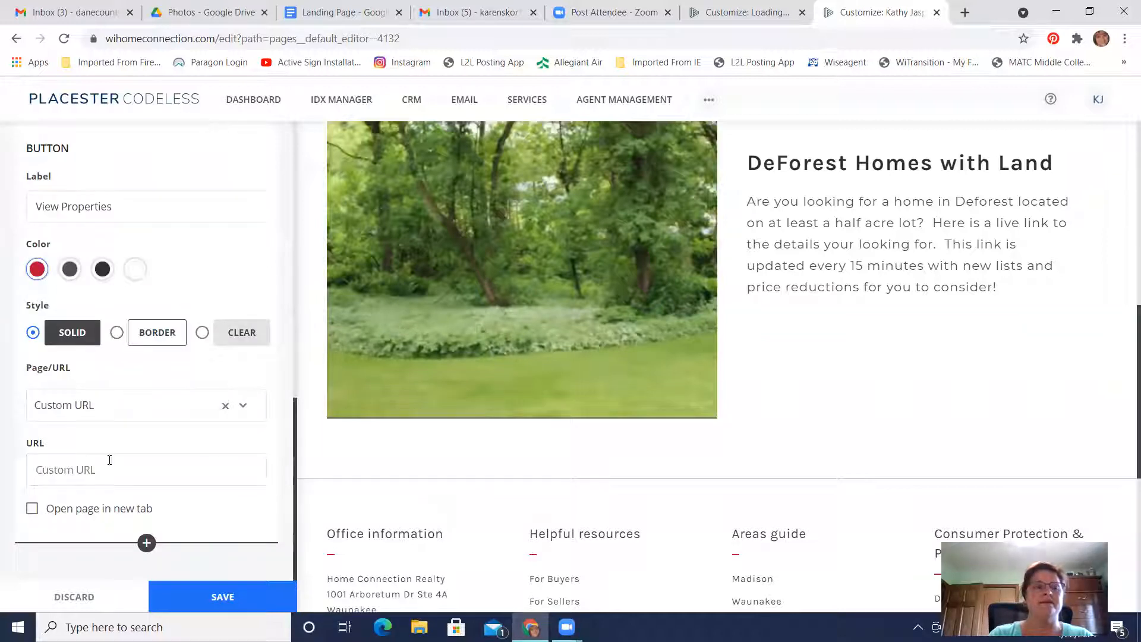
Open the wihomeconnection.com homepage in a new browser tab
{"action": "left_click", "coordinate": [965, 12]}
{"action": "type", "text": "wishom"}
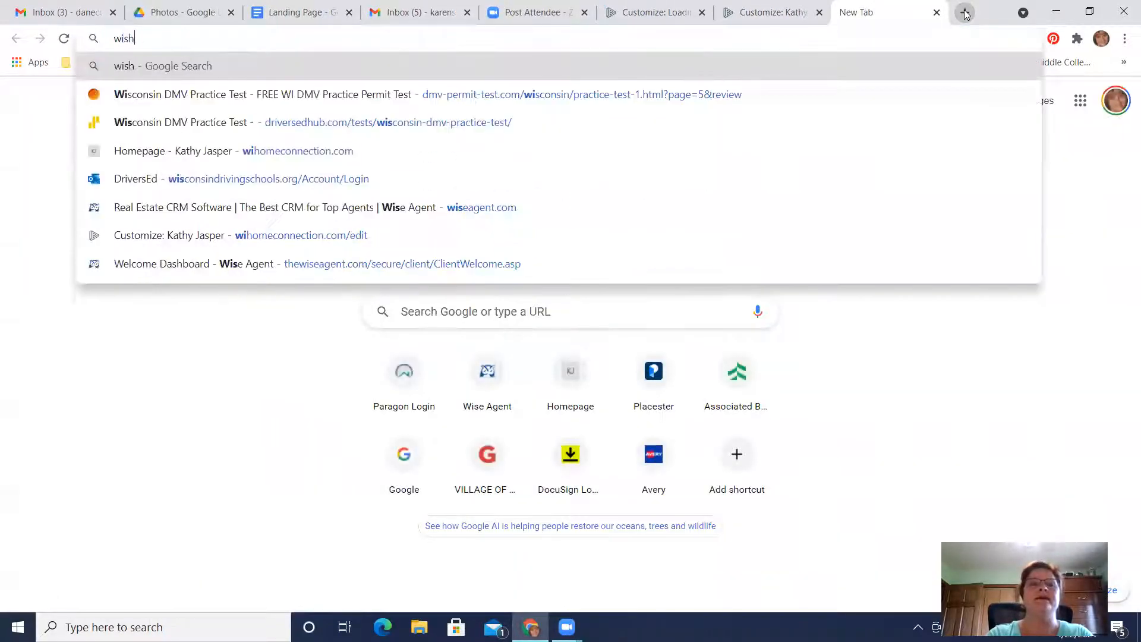
{"action": "key", "text": "BackSpace"}
{"action": "key", "text": "BackSpace"}
{"action": "key", "text": "BackSpace"}
{"action": "key", "text": "BackSpace"}
{"action": "type", "text": "homeconnection.com"}
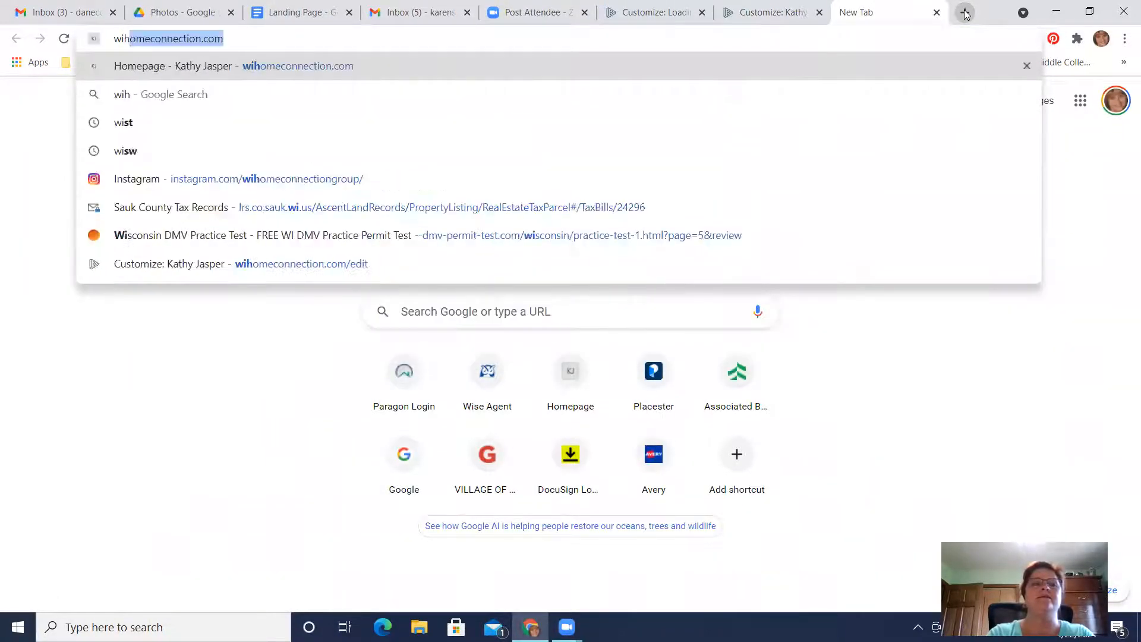
{"action": "key", "text": "Return"}
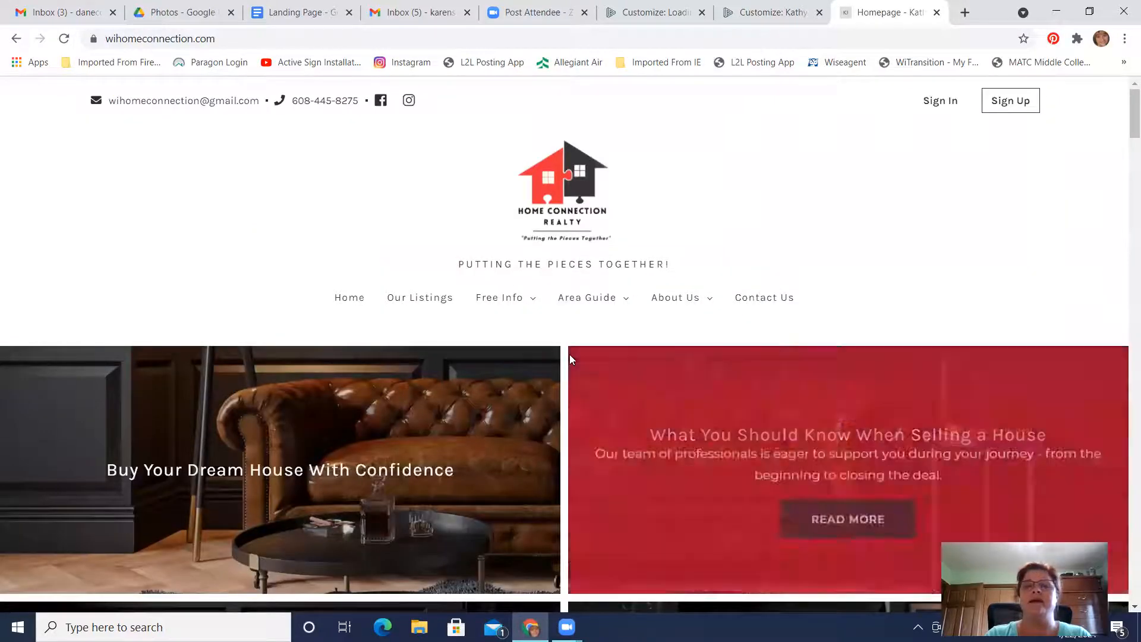
Search the for-sale listings for "DeForest" and choose the Deforest neighborhood in De Forest, Wisconsin
{"action": "scroll", "coordinate": [569, 354], "scroll_direction": "down", "scroll_amount": 10}
{"action": "left_click", "coordinate": [376, 390]}
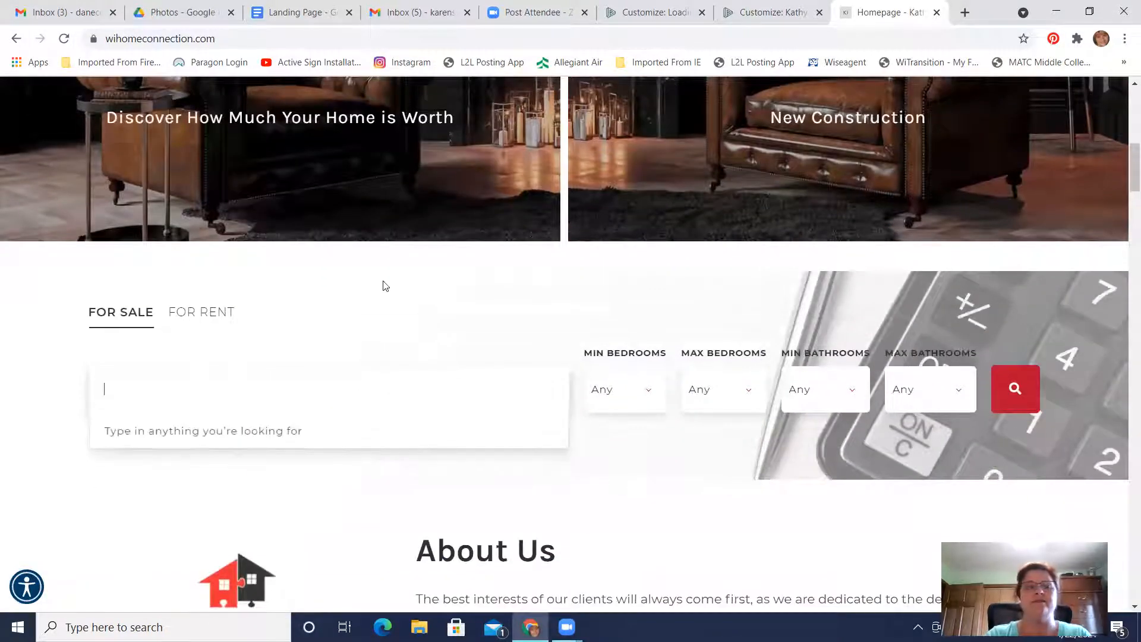
{"action": "type", "text": "DeForest"}
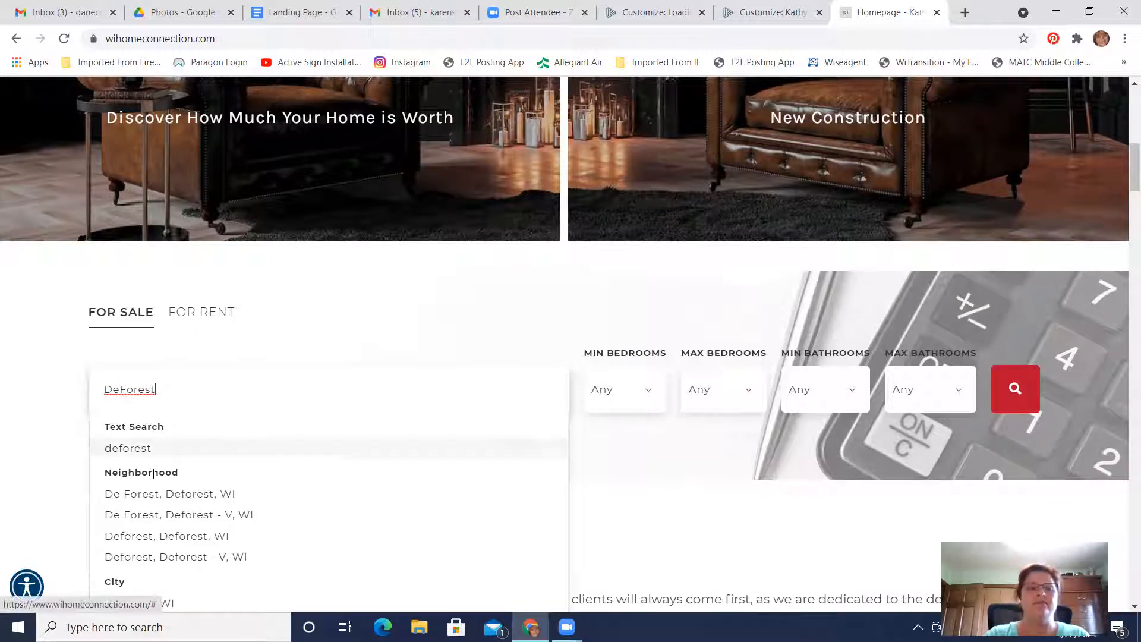
{"action": "left_click", "coordinate": [206, 494]}
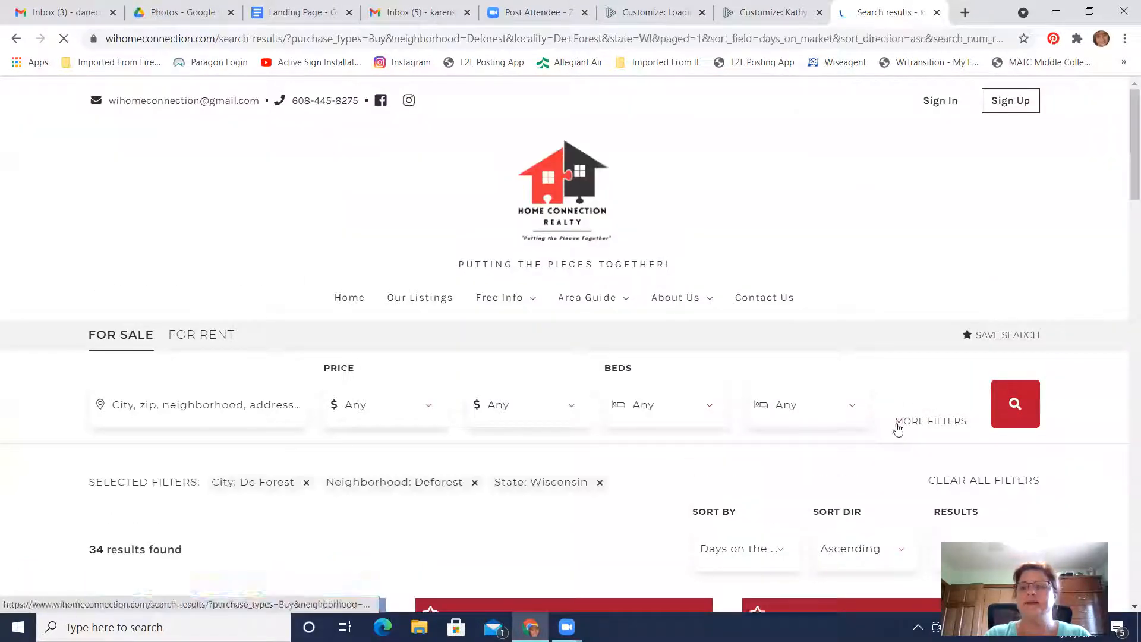
Show the additional search filters and examine the options available for narrowing the De Forest listings
{"action": "left_click", "coordinate": [938, 423]}
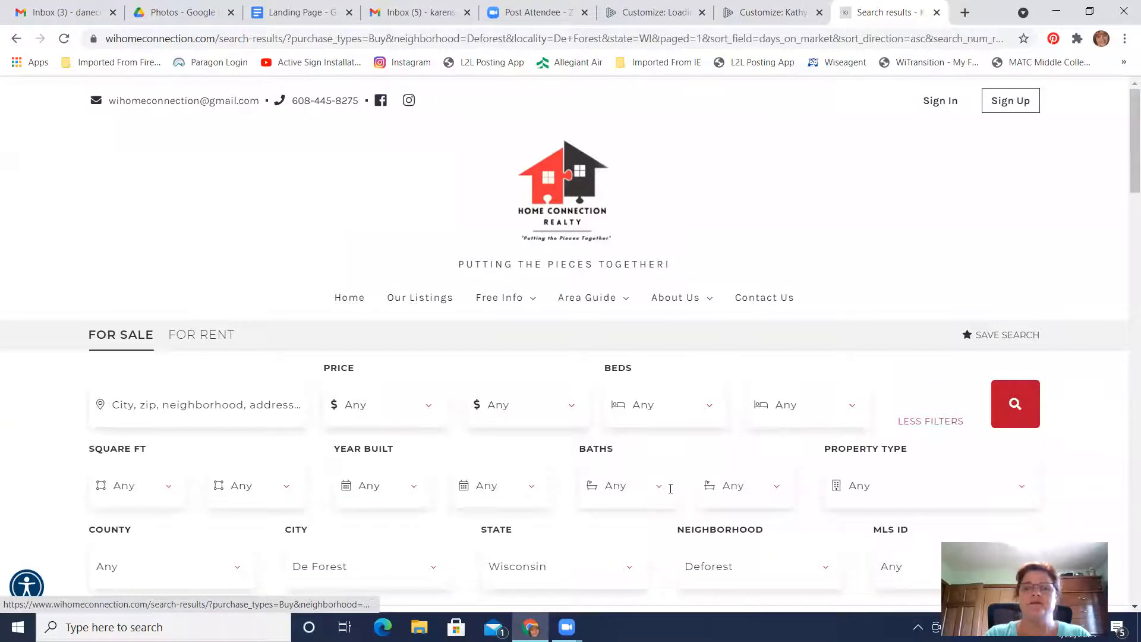
{"action": "scroll", "coordinate": [668, 487], "scroll_direction": "down", "scroll_amount": 3}
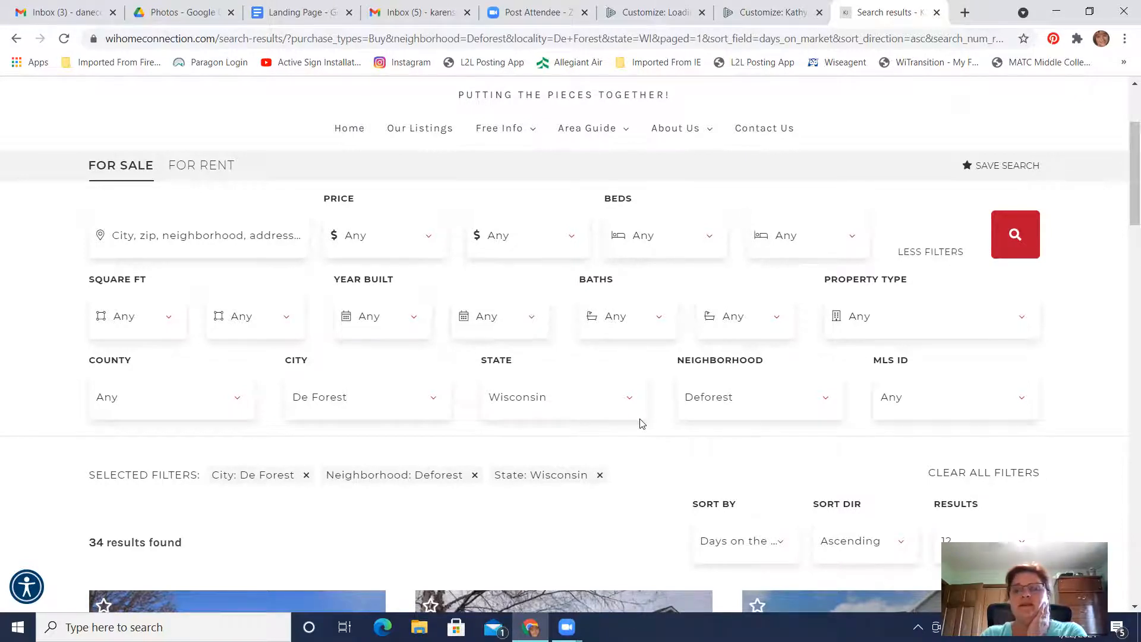
{"action": "scroll", "coordinate": [640, 423], "scroll_direction": "down", "scroll_amount": 3}
{"action": "scroll", "coordinate": [640, 418], "scroll_direction": "up", "scroll_amount": 5}
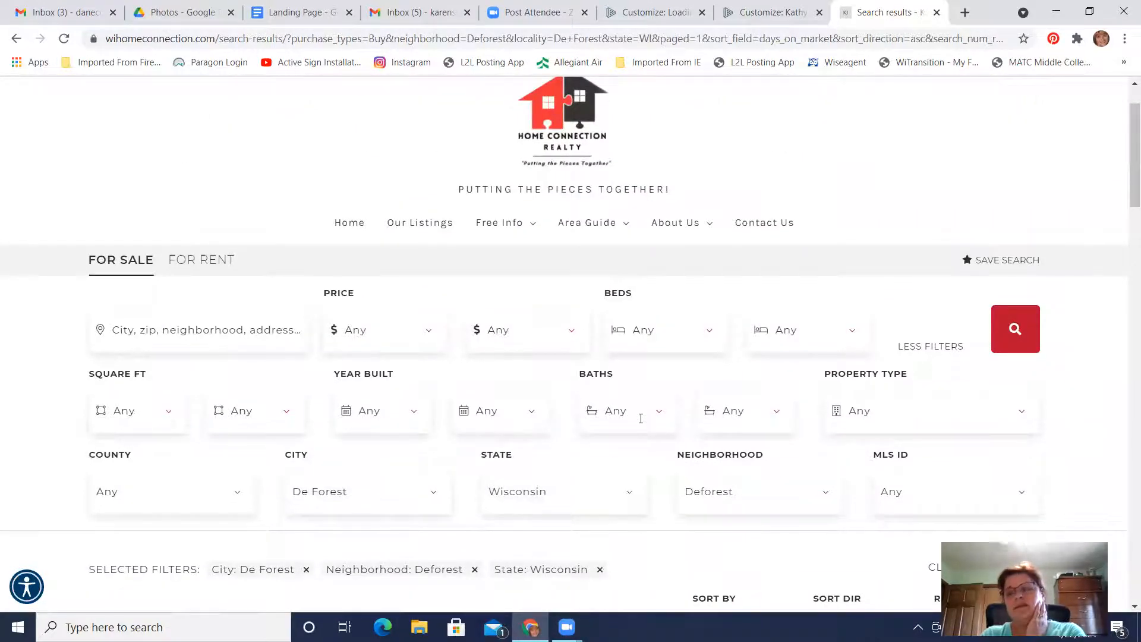
{"action": "scroll", "coordinate": [641, 418], "scroll_direction": "down", "scroll_amount": 2}
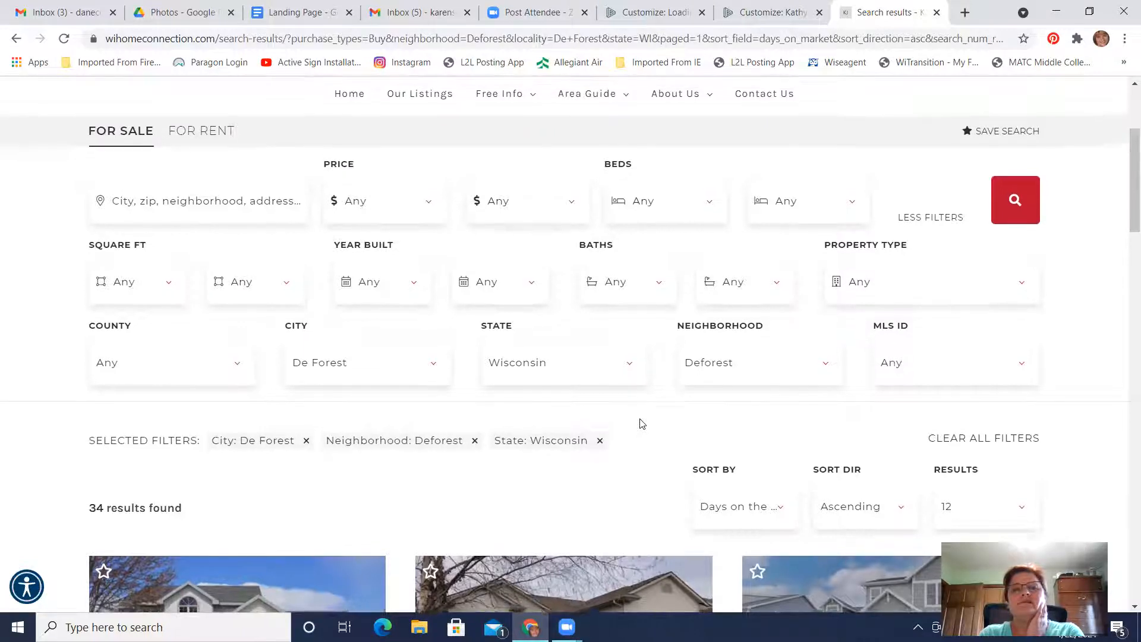
{"action": "scroll", "coordinate": [642, 423], "scroll_direction": "down", "scroll_amount": 1}
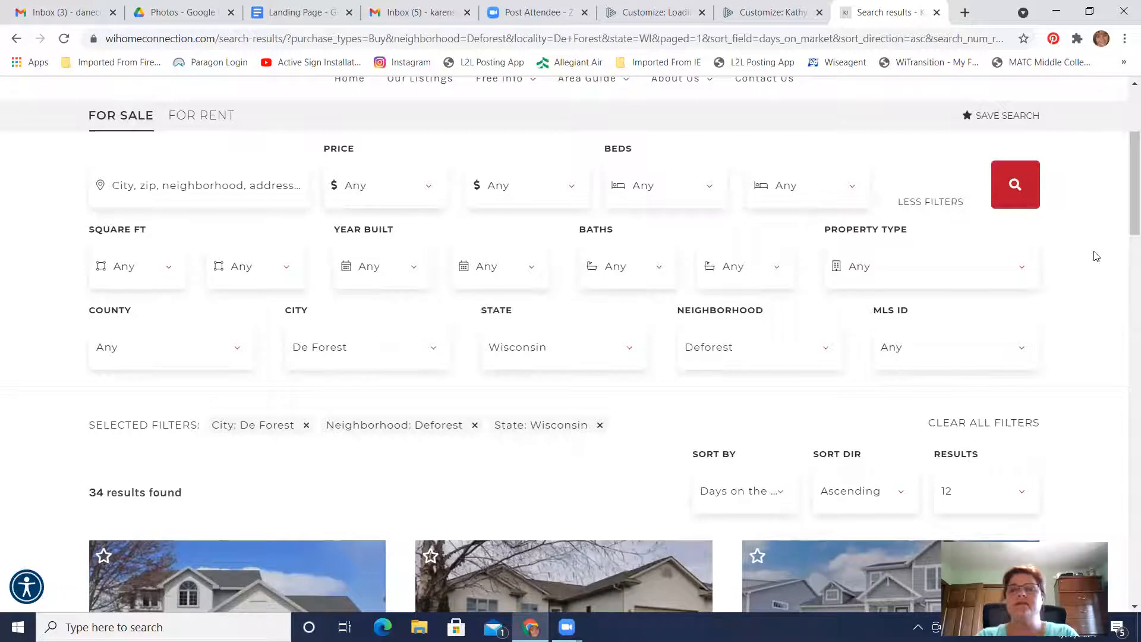
{"action": "left_click", "coordinate": [1014, 350]}
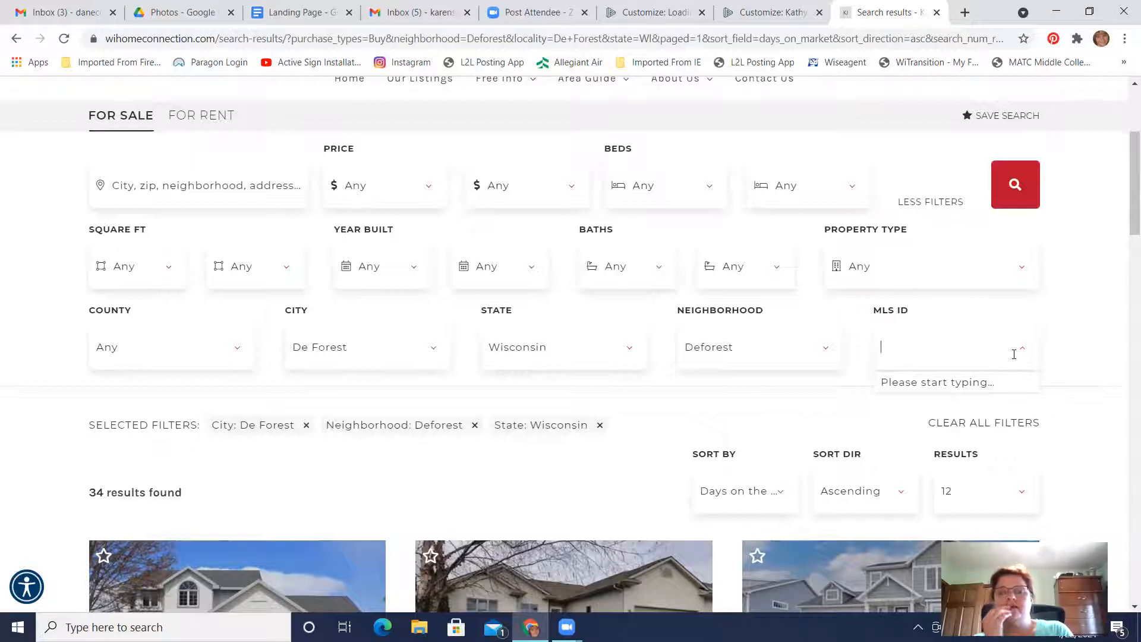
{"action": "scroll", "coordinate": [514, 333], "scroll_direction": "down", "scroll_amount": 10}
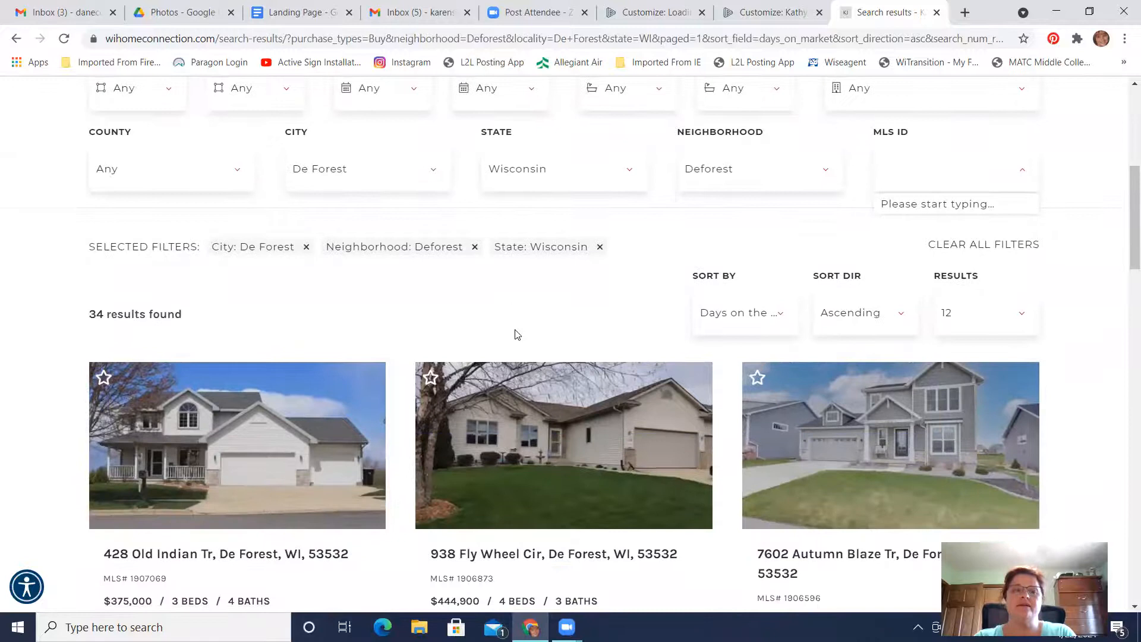
{"action": "scroll", "coordinate": [515, 334], "scroll_direction": "up", "scroll_amount": 10}
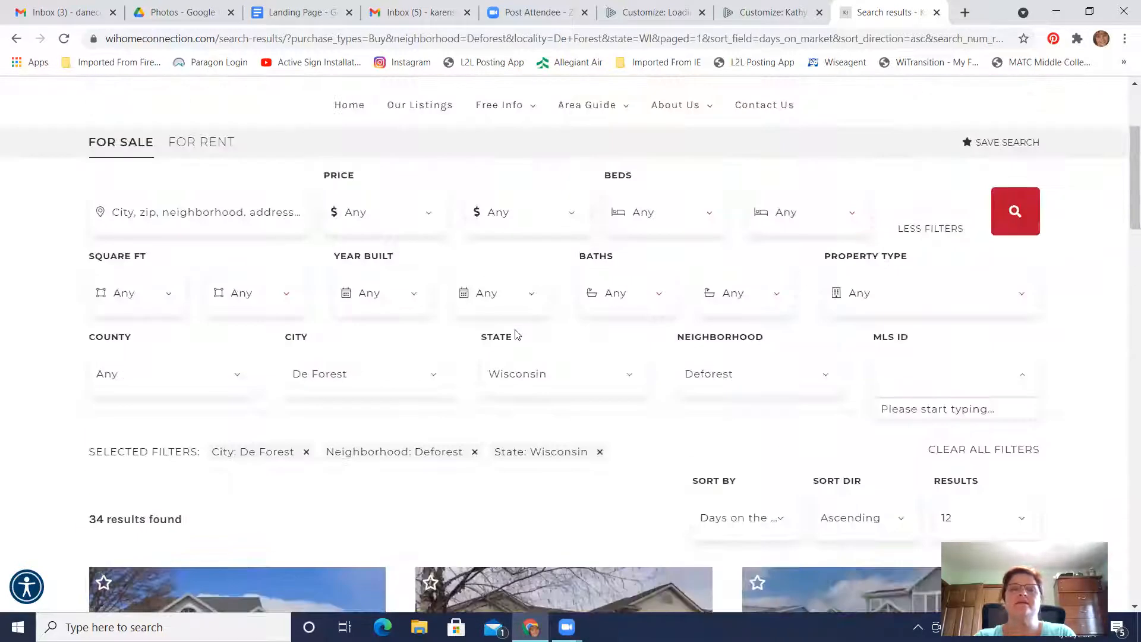
{"action": "scroll", "coordinate": [514, 334], "scroll_direction": "up", "scroll_amount": 3}
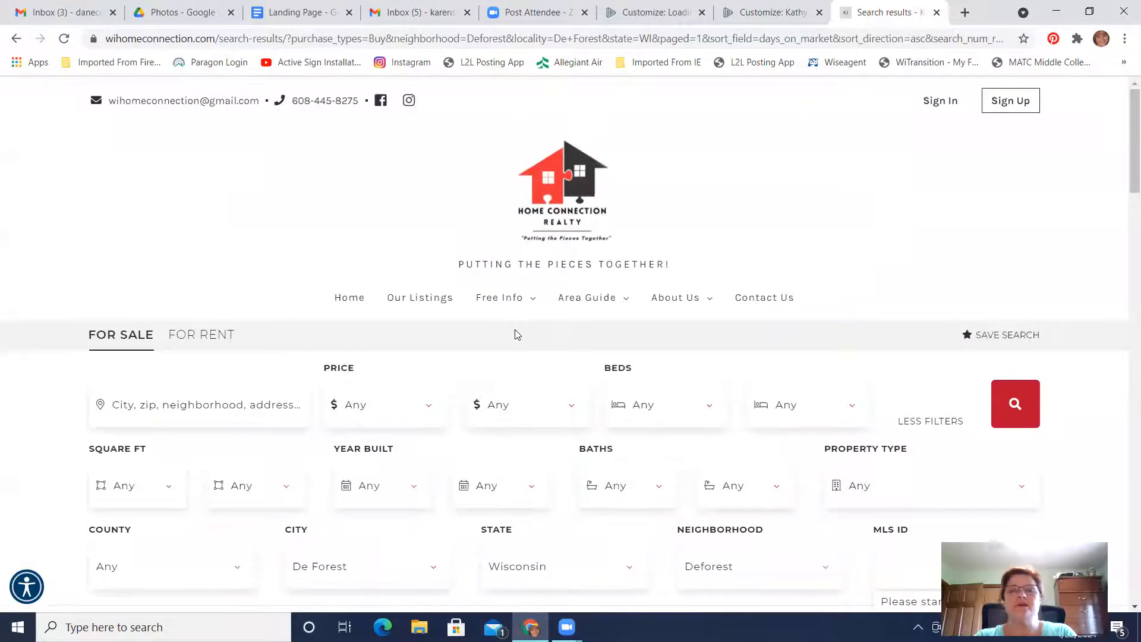
{"action": "scroll", "coordinate": [515, 334], "scroll_direction": "down", "scroll_amount": 5}
{"action": "scroll", "coordinate": [514, 334], "scroll_direction": "up", "scroll_amount": 3}
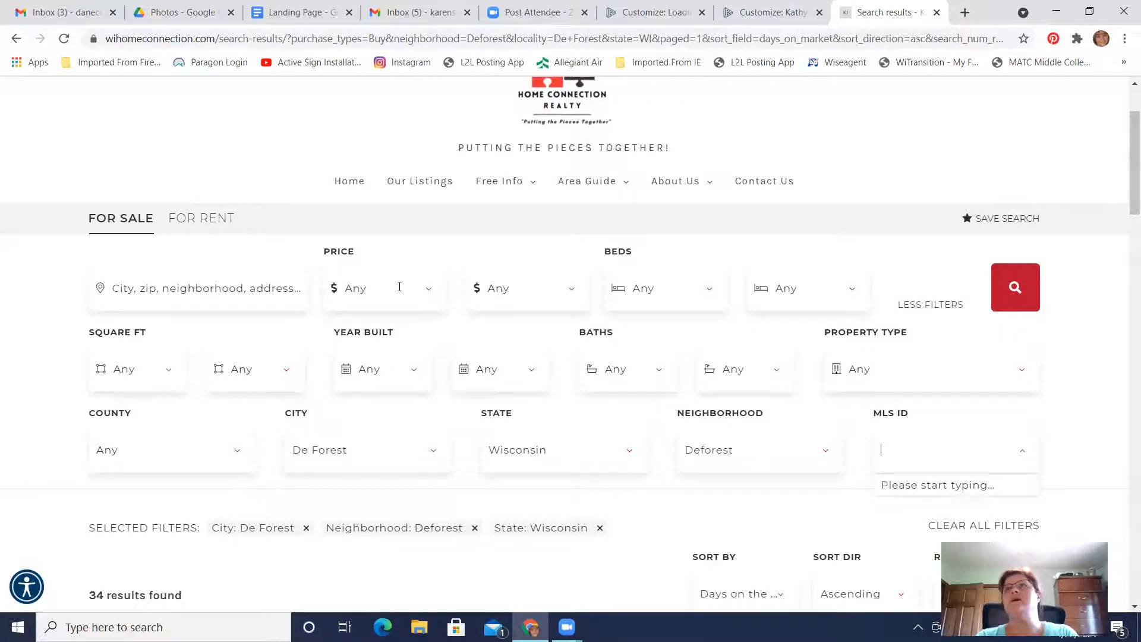
Set the maximum price filter to $300,000 and rerun the listing search
{"action": "left_click", "coordinate": [536, 287]}
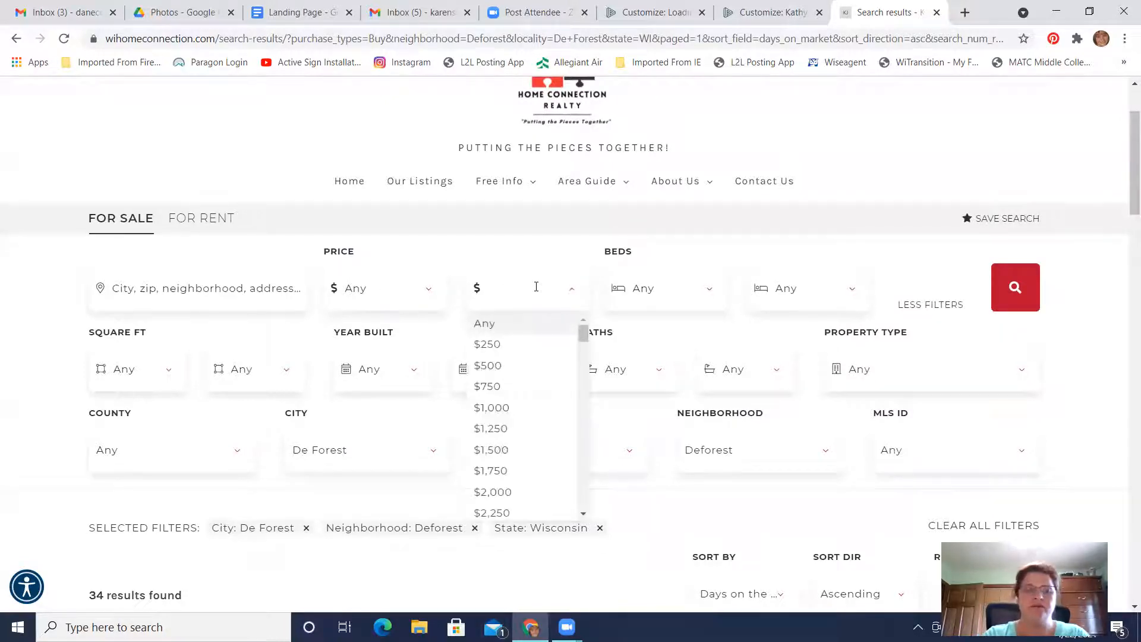
{"action": "type", "text": "300000"}
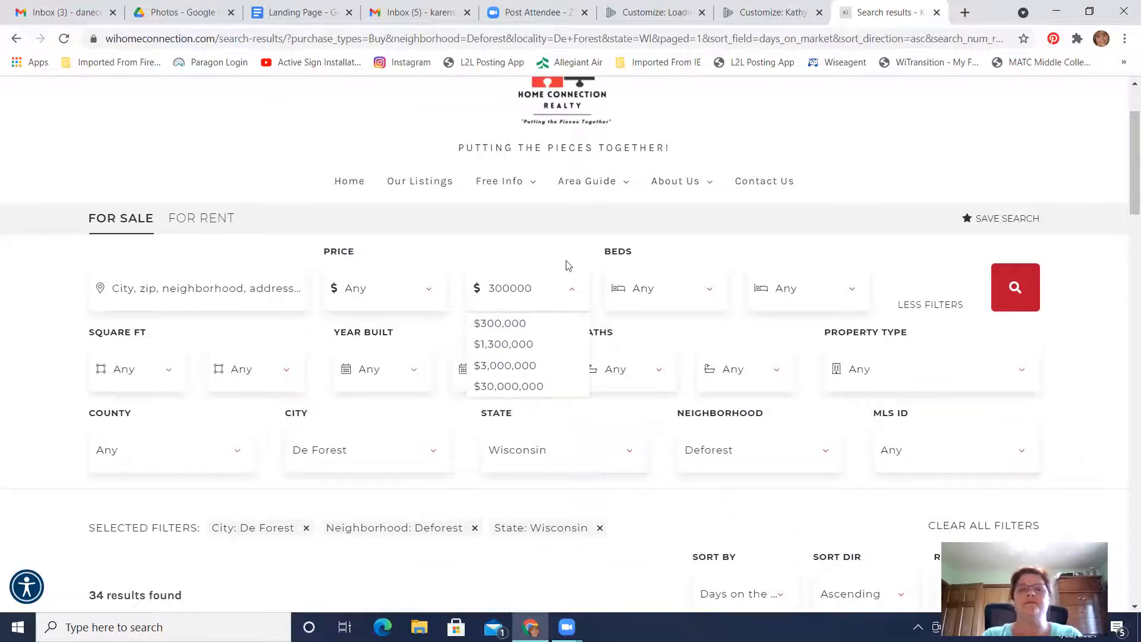
{"action": "left_click", "coordinate": [485, 326]}
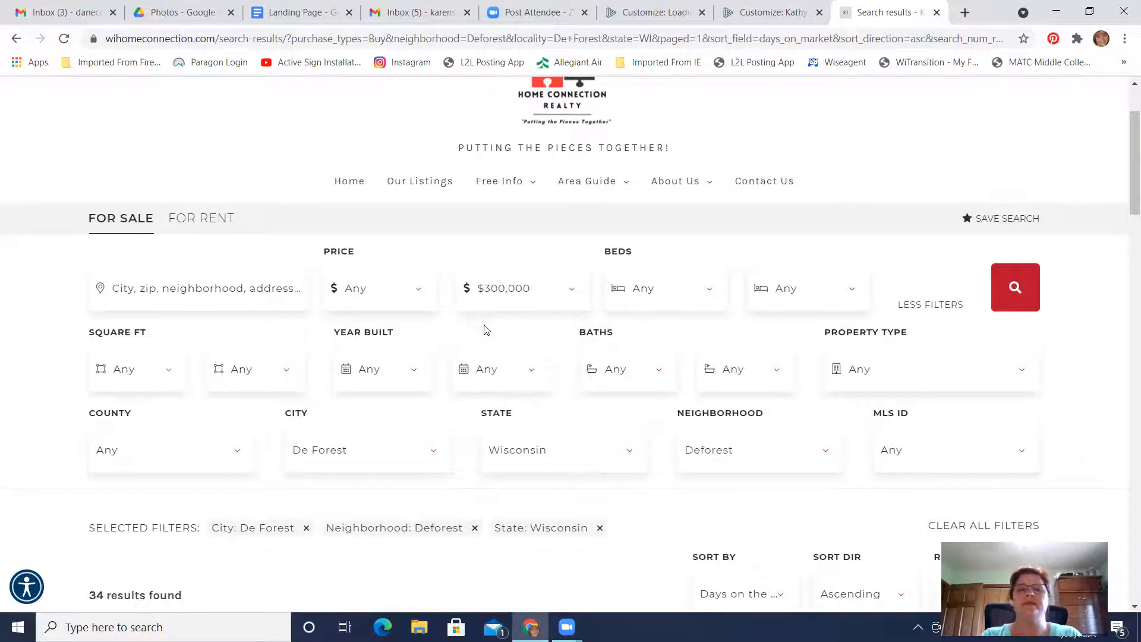
{"action": "left_click", "coordinate": [1017, 290]}
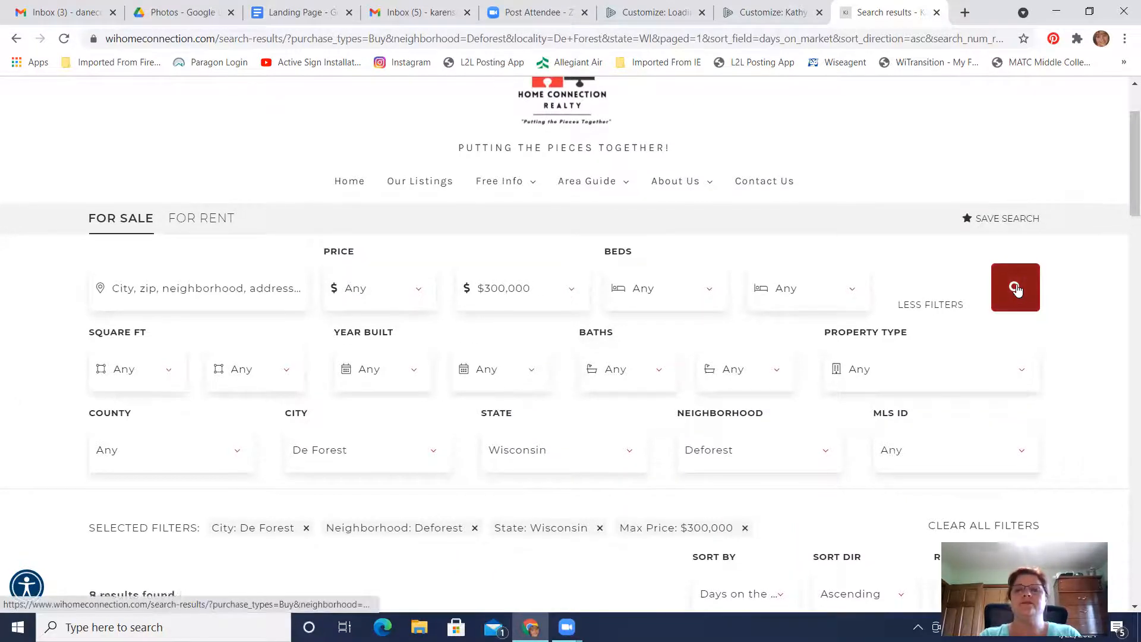
Review the filtered De Forest listings and collapse the additional search filters
{"action": "scroll", "coordinate": [471, 343], "scroll_direction": "down", "scroll_amount": 6}
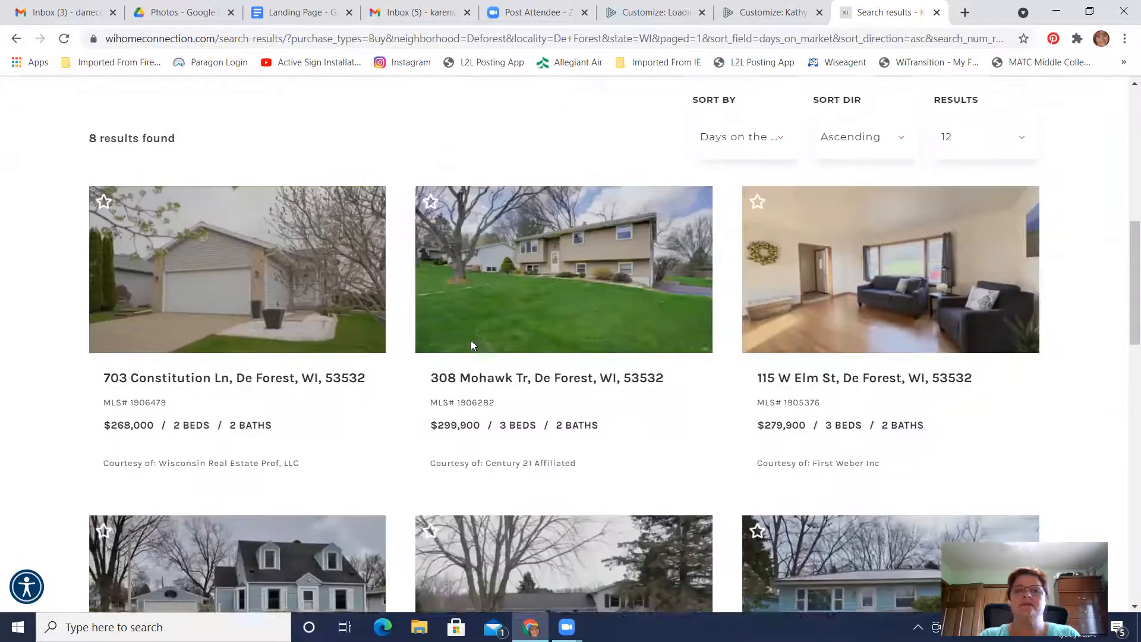
{"action": "scroll", "coordinate": [471, 345], "scroll_direction": "up", "scroll_amount": 5}
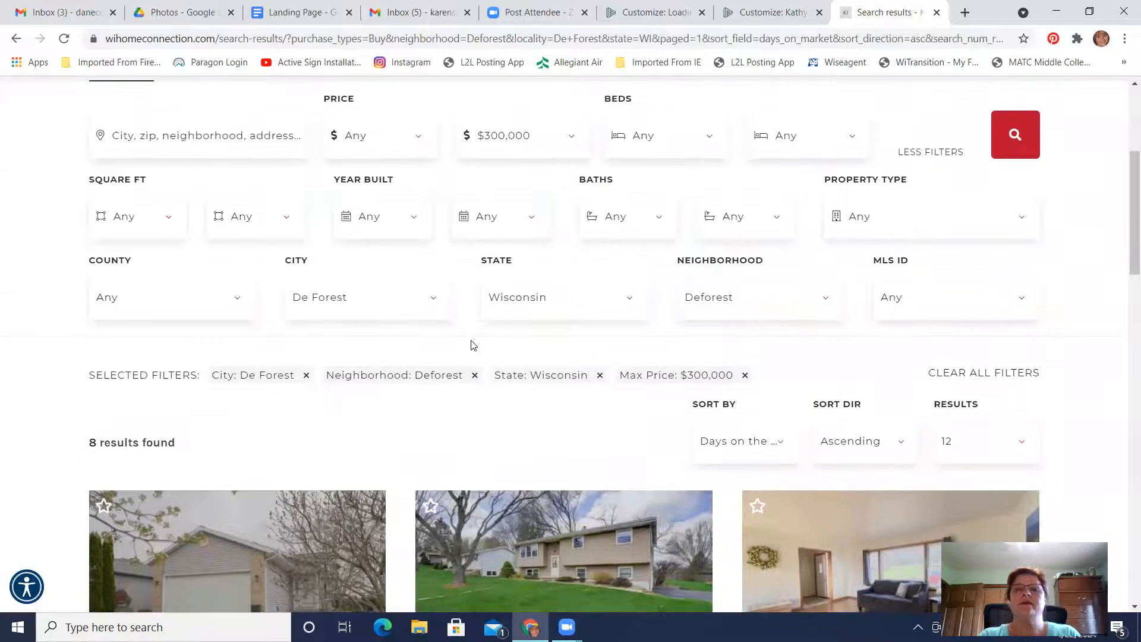
{"action": "scroll", "coordinate": [471, 345], "scroll_direction": "up", "scroll_amount": 1}
{"action": "left_click", "coordinate": [932, 176]}
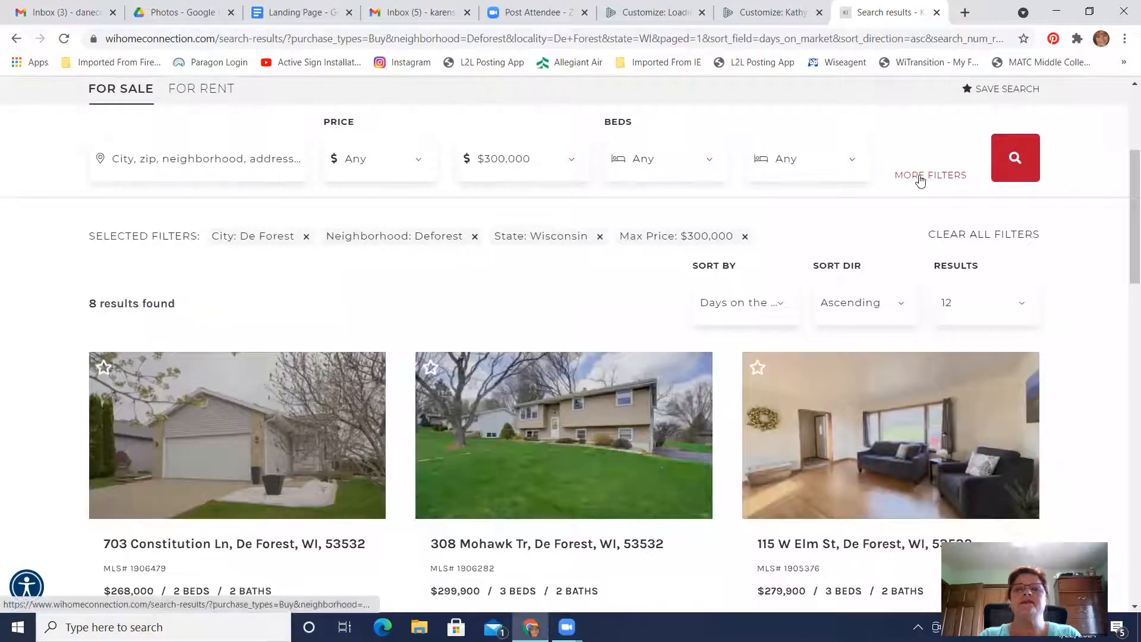
{"action": "scroll", "coordinate": [440, 335], "scroll_direction": "down", "scroll_amount": 5}
{"action": "scroll", "coordinate": [442, 336], "scroll_direction": "down", "scroll_amount": 8}
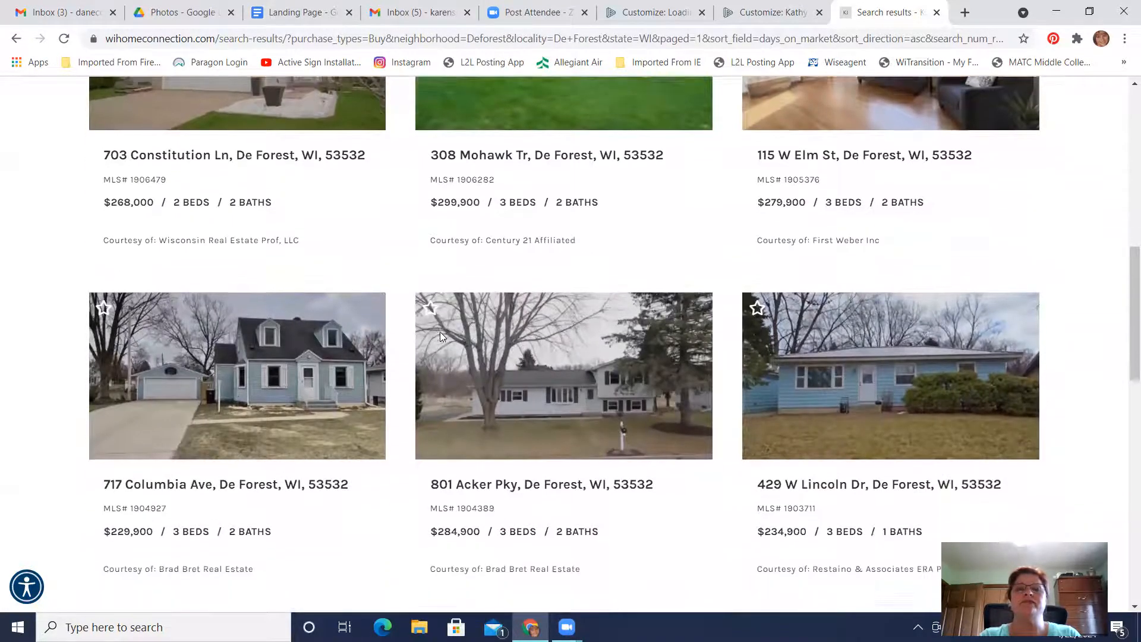
{"action": "scroll", "coordinate": [442, 336], "scroll_direction": "up", "scroll_amount": 8}
{"action": "scroll", "coordinate": [440, 337], "scroll_direction": "up", "scroll_amount": 7}
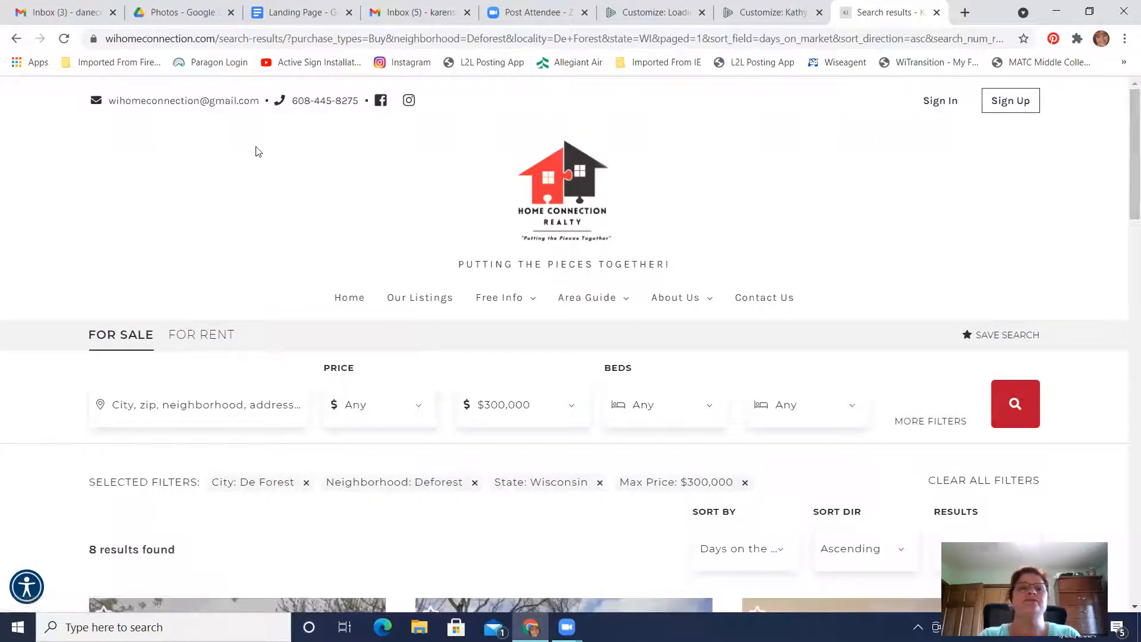
Copy the filtered search results page's address and paste it as the View Properties button's custom URL in the page editor
{"action": "left_click", "coordinate": [171, 38]}
{"action": "right_click", "coordinate": [171, 38]}
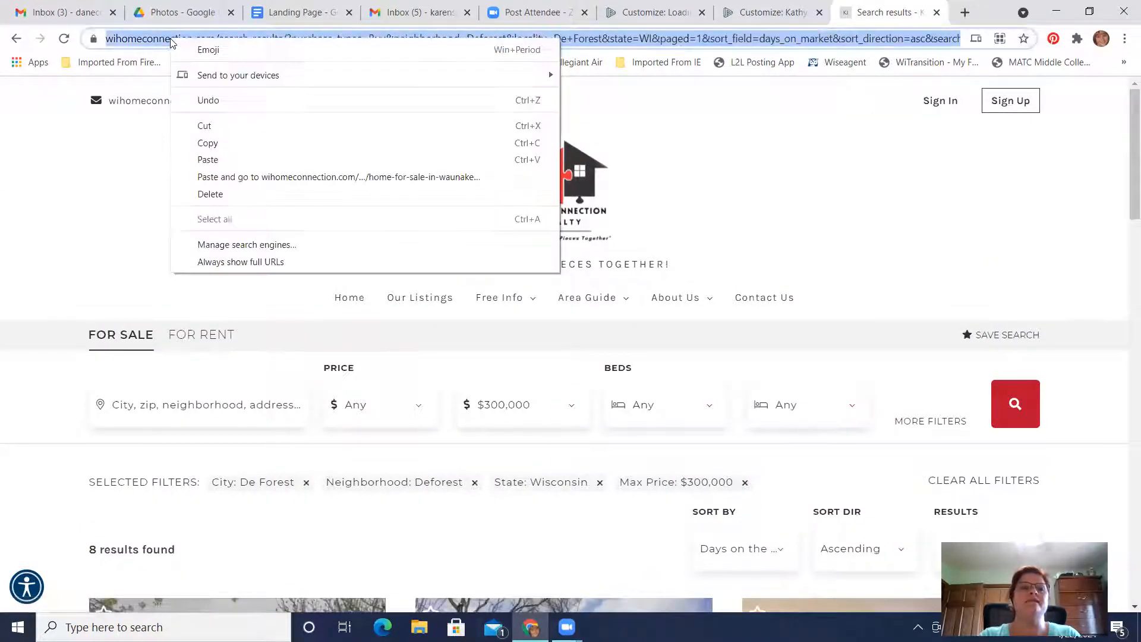
{"action": "left_click", "coordinate": [210, 143]}
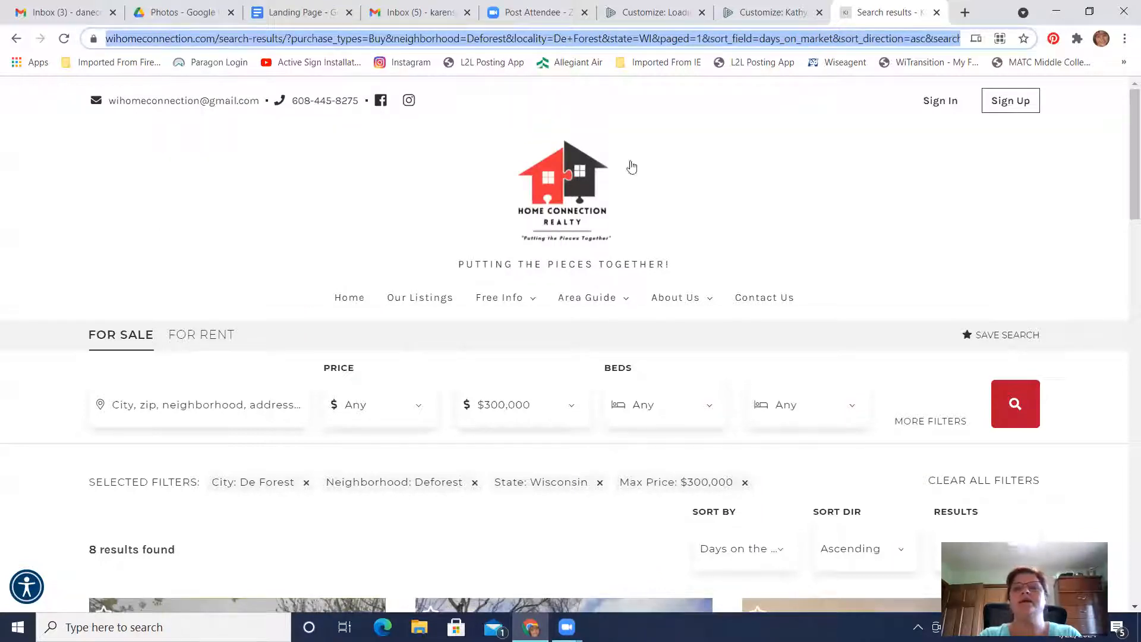
{"action": "left_click", "coordinate": [778, 23]}
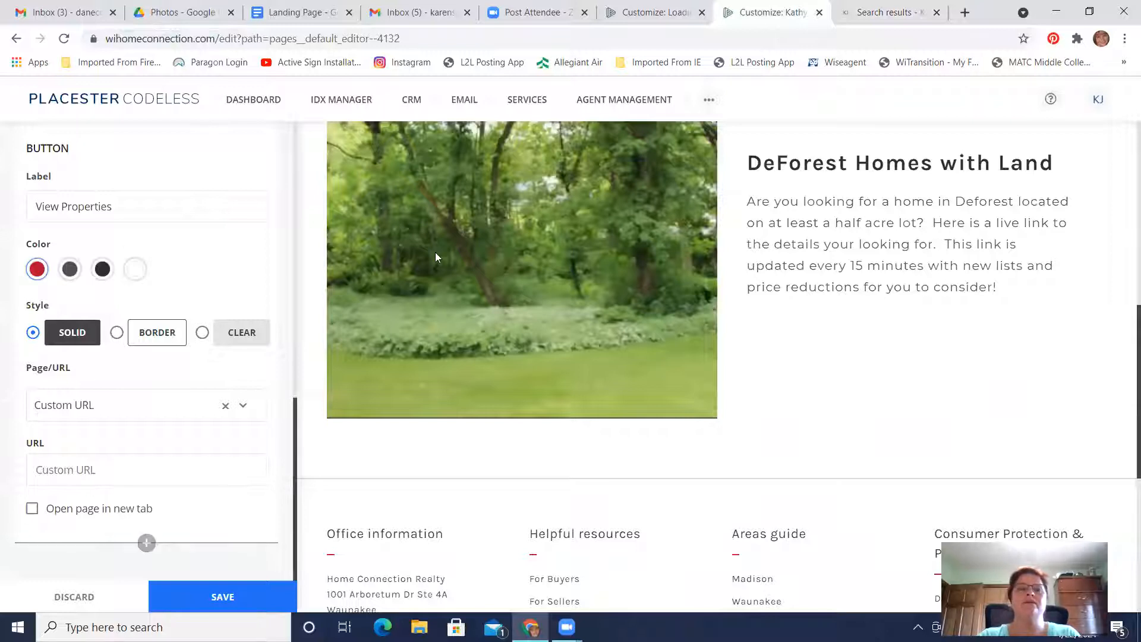
{"action": "left_click", "coordinate": [70, 473]}
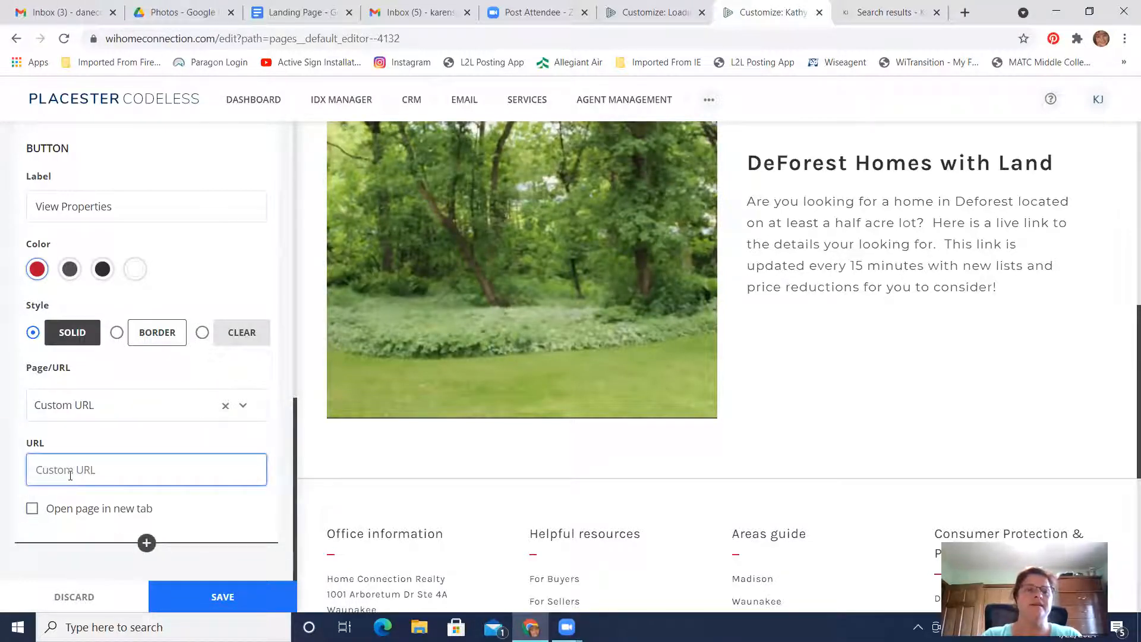
{"action": "right_click", "coordinate": [47, 468]}
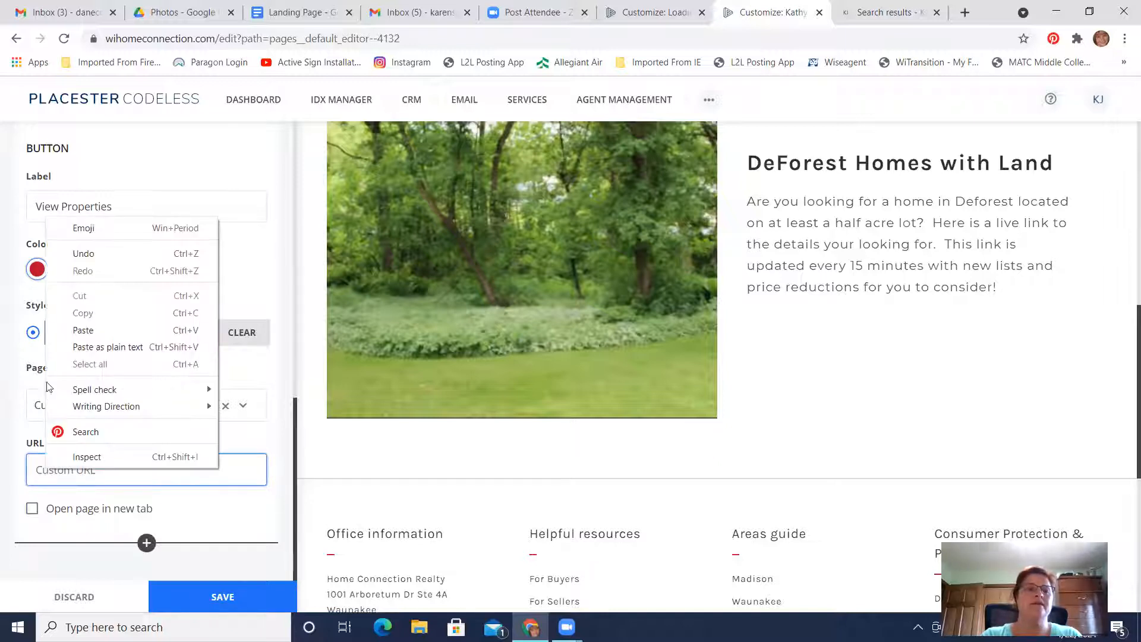
{"action": "left_click", "coordinate": [82, 331]}
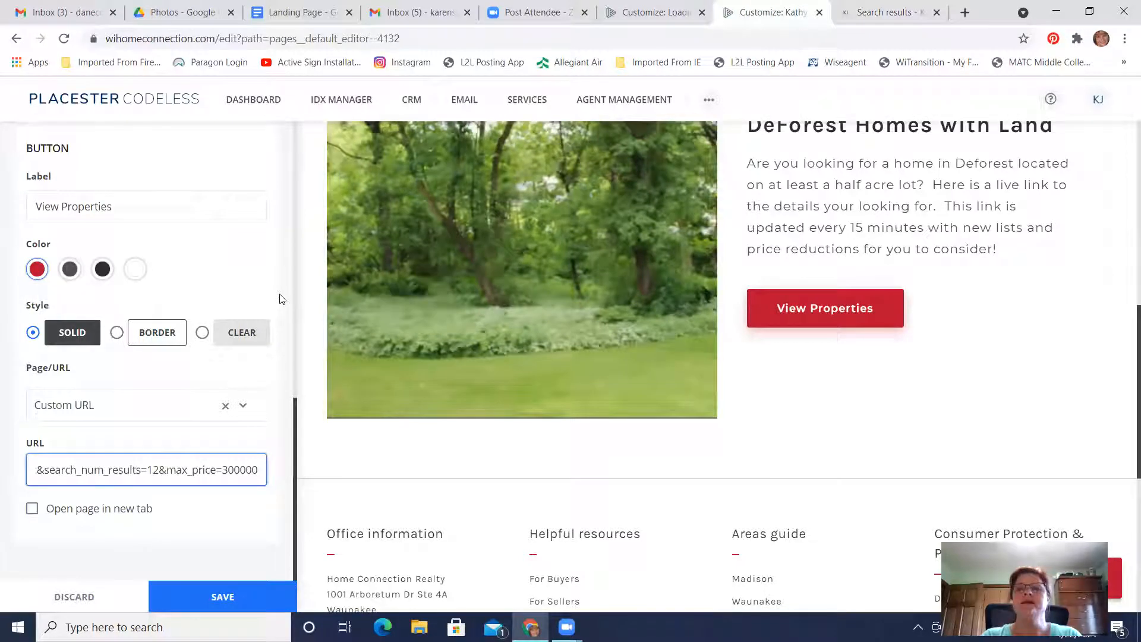
{"action": "scroll", "coordinate": [281, 299], "scroll_direction": "up", "scroll_amount": 4}
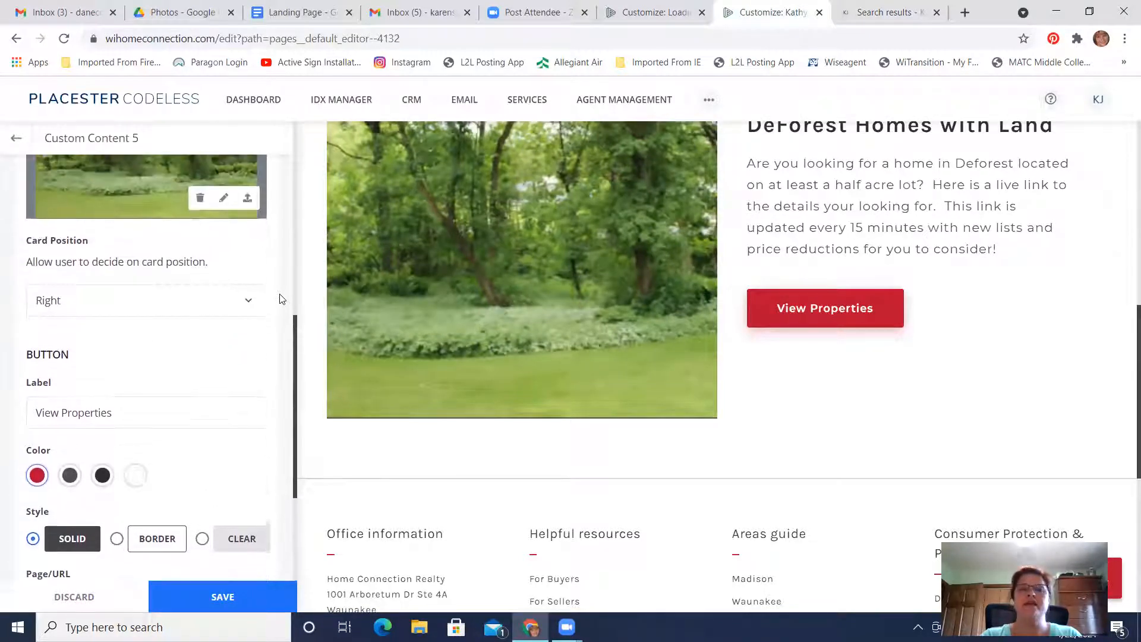
{"action": "scroll", "coordinate": [282, 299], "scroll_direction": "up", "scroll_amount": 5}
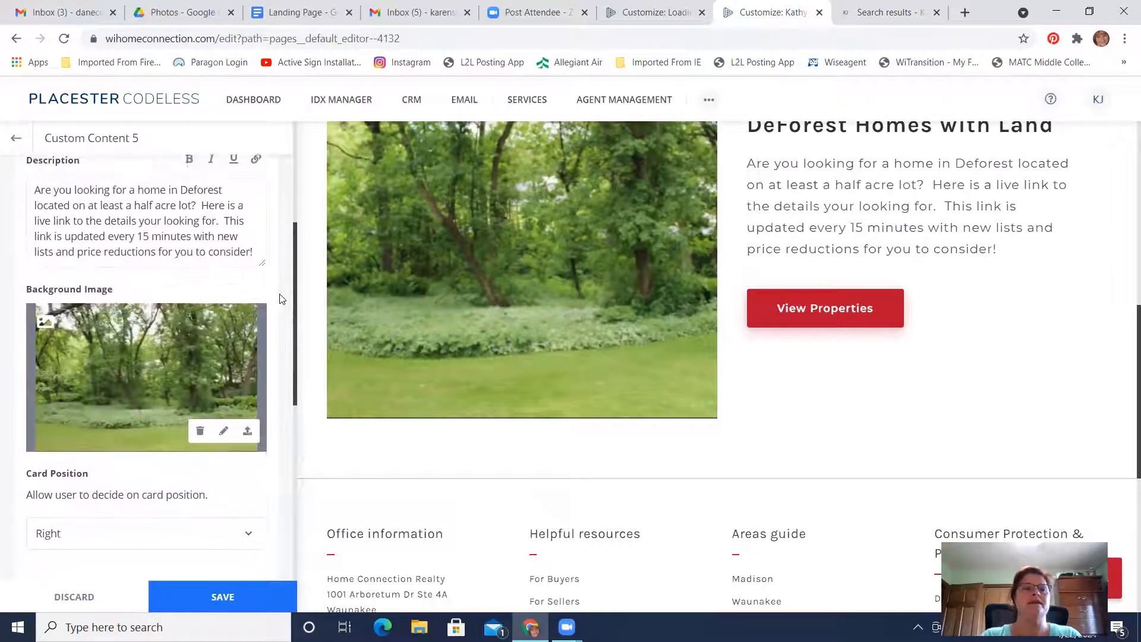
In the card's description, replace the half-acre lot wording with "priced under $300,000"
{"action": "scroll", "coordinate": [282, 299], "scroll_direction": "up", "scroll_amount": 1}
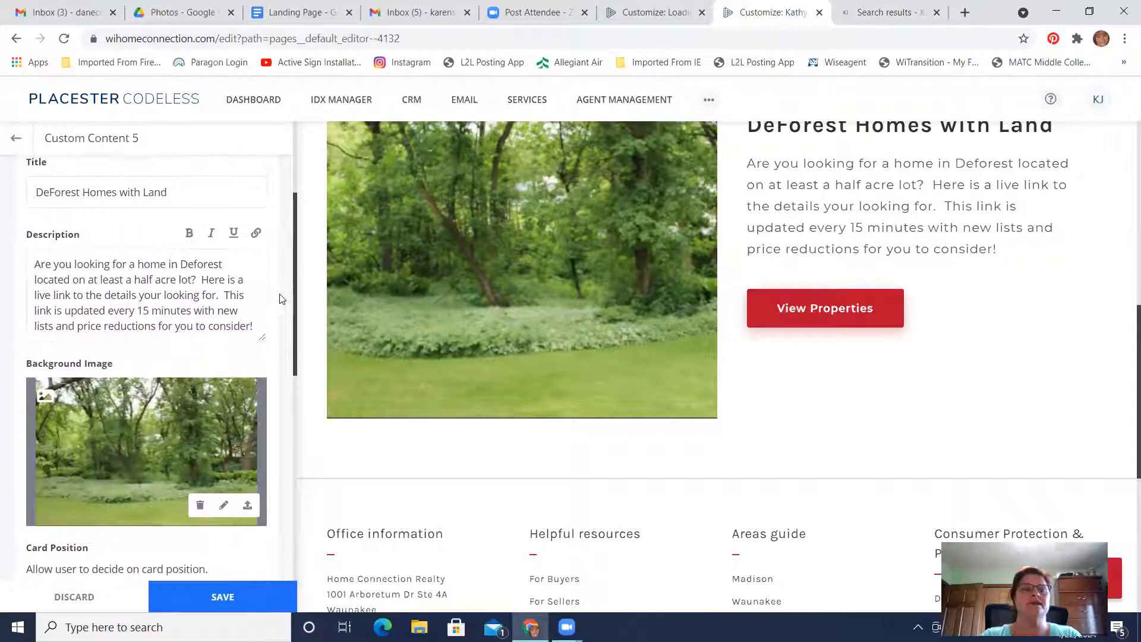
{"action": "left_click", "coordinate": [113, 265]}
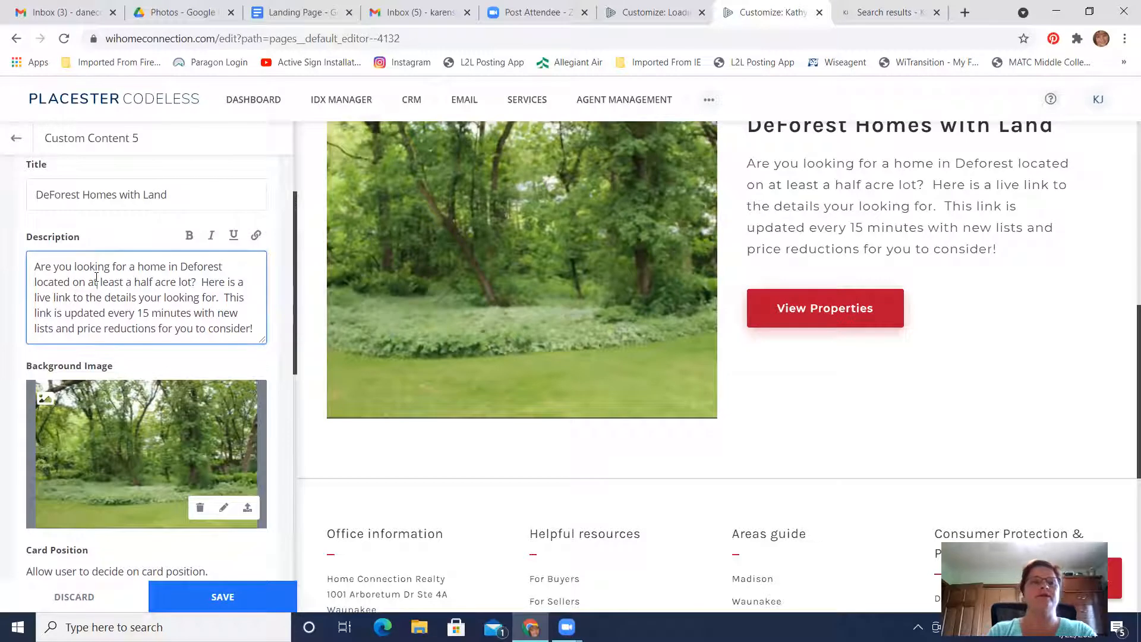
{"action": "key", "text": "Right"}
{"action": "key", "text": "Right"}
{"action": "key", "text": "Right"}
{"action": "key", "text": "Right"}
{"action": "key", "text": "Right"}
{"action": "key", "text": "Right"}
{"action": "key", "text": "Right"}
{"action": "key", "text": "Right"}
{"action": "key", "text": "Right"}
{"action": "key", "text": "Right"}
{"action": "key", "text": "Right"}
{"action": "key", "text": "Right"}
{"action": "key", "text": "Right"}
{"action": "key", "text": "Right"}
{"action": "key", "text": "Right"}
{"action": "key", "text": "Right"}
{"action": "key", "text": "Right"}
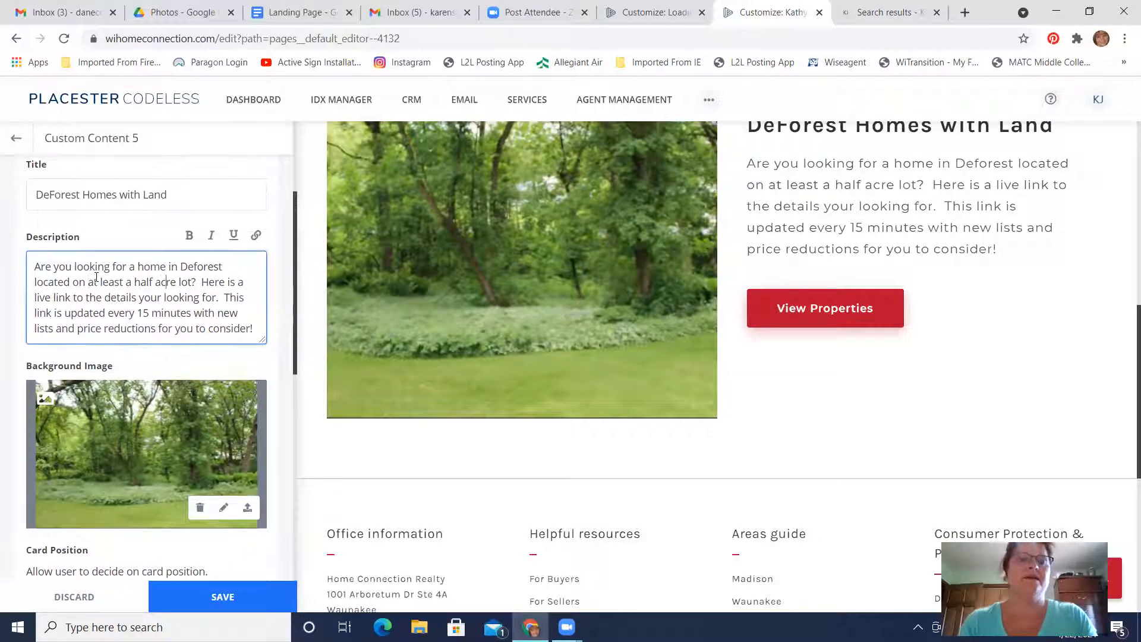
{"action": "key", "text": "BackSpace"}
{"action": "key", "text": "BackSpace"}
{"action": "key", "text": "BackSpace"}
{"action": "key", "text": "BackSpace"}
{"action": "key", "text": "BackSpace"}
{"action": "key", "text": "BackSpace"}
{"action": "key", "text": "BackSpace"}
{"action": "key", "text": "BackSpace"}
{"action": "key", "text": "BackSpace"}
{"action": "key", "text": "BackSpace"}
{"action": "key", "text": "BackSpace"}
{"action": "key", "text": "BackSpace"}
{"action": "key", "text": "BackSpace"}
{"action": "key", "text": "BackSpace"}
{"action": "key", "text": "BackSpace"}
{"action": "key", "text": "BackSpace"}
{"action": "key", "text": "BackSpace"}
{"action": "key", "text": "BackSpace"}
{"action": "key", "text": "BackSpace"}
{"action": "key", "text": "BackSpace"}
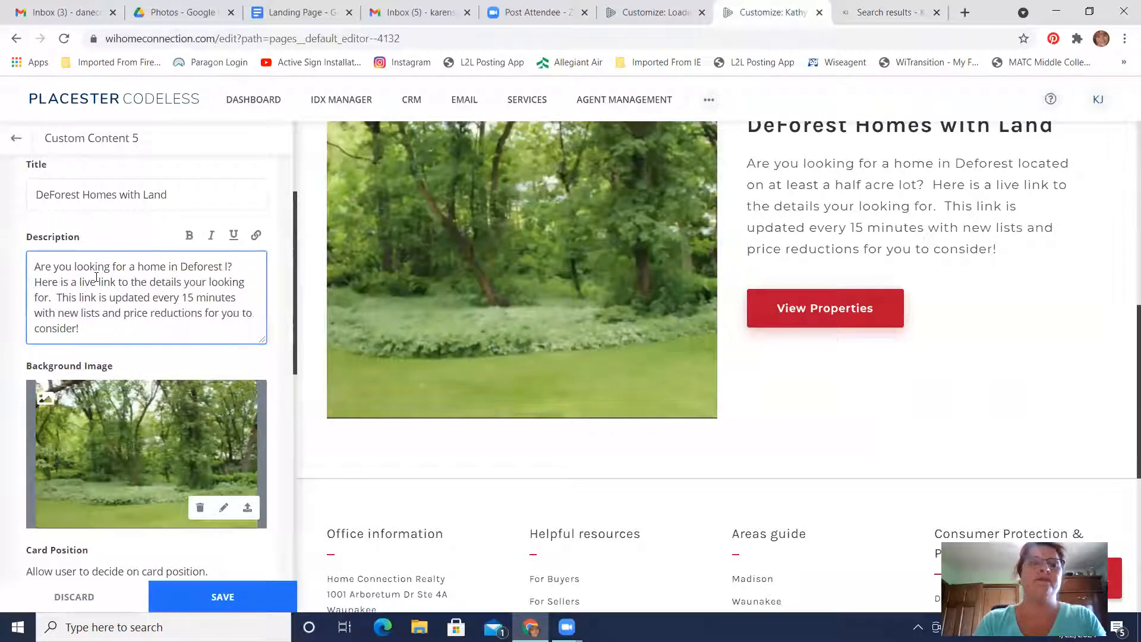
{"action": "key", "text": "BackSpace"}
{"action": "type", "text": "priced under $300,0"}
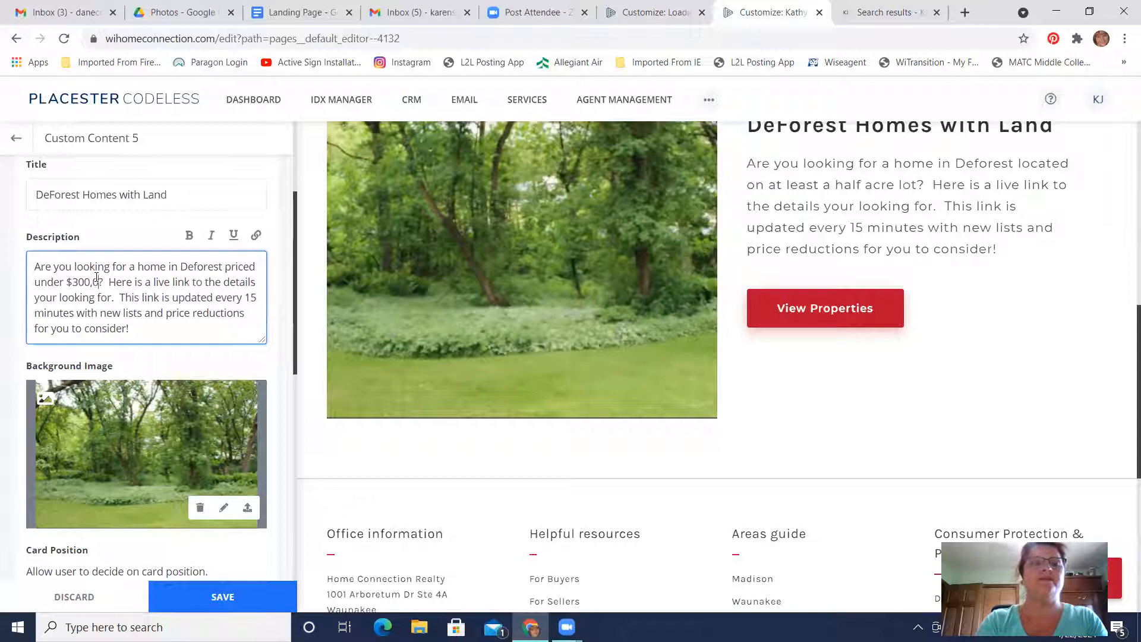
{"action": "type", "text": "00"}
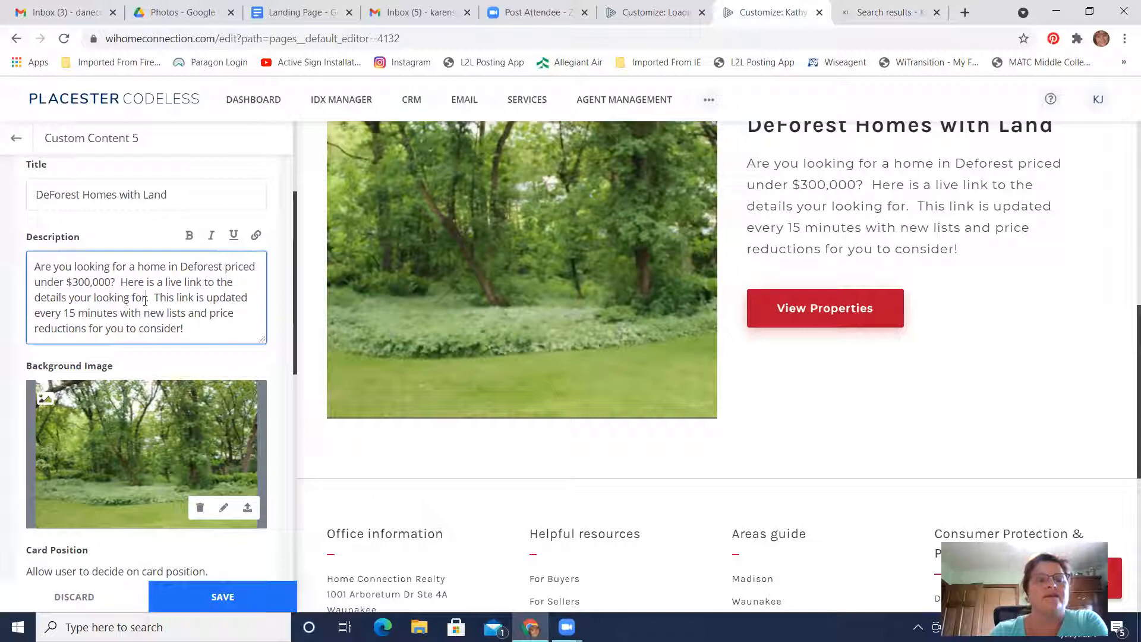
Change the description's phrase "the details your looking for" to "the details you want"
{"action": "key", "text": "BackSpace"}
{"action": "key", "text": "BackSpace"}
{"action": "key", "text": "BackSpace"}
{"action": "key", "text": "BackSpace"}
{"action": "key", "text": "BackSpace"}
{"action": "key", "text": "BackSpace"}
{"action": "key", "text": "BackSpace"}
{"action": "key", "text": "BackSpace"}
{"action": "key", "text": "BackSpace"}
{"action": "key", "text": "BackSpace"}
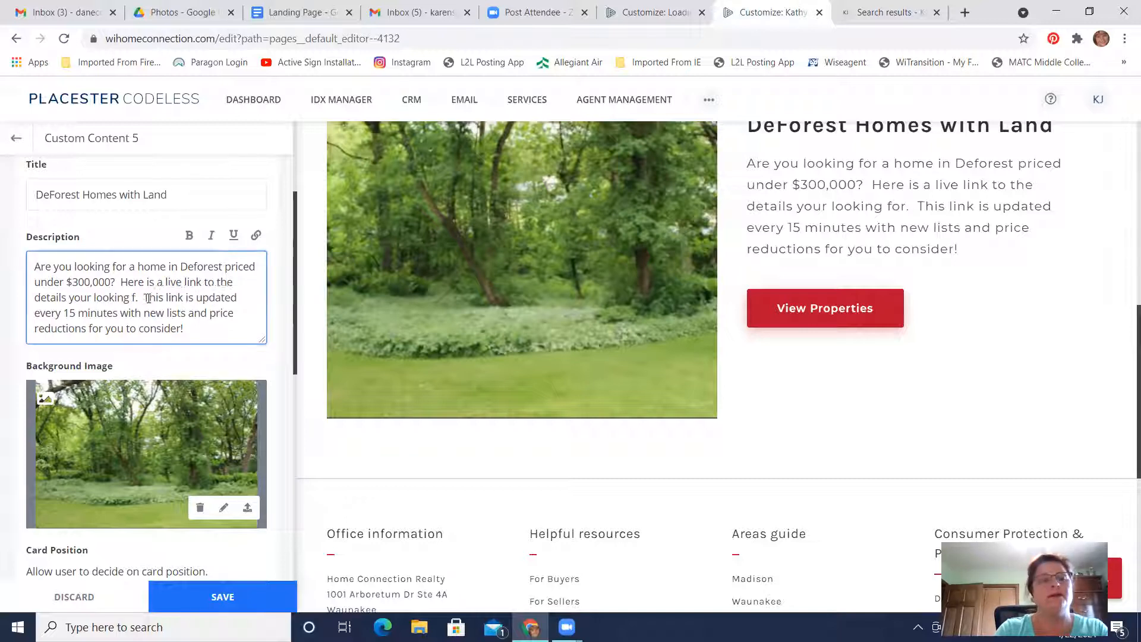
{"action": "key", "text": "BackSpace"}
{"action": "key", "text": "BackSpace"}
{"action": "key", "text": "BackSpace"}
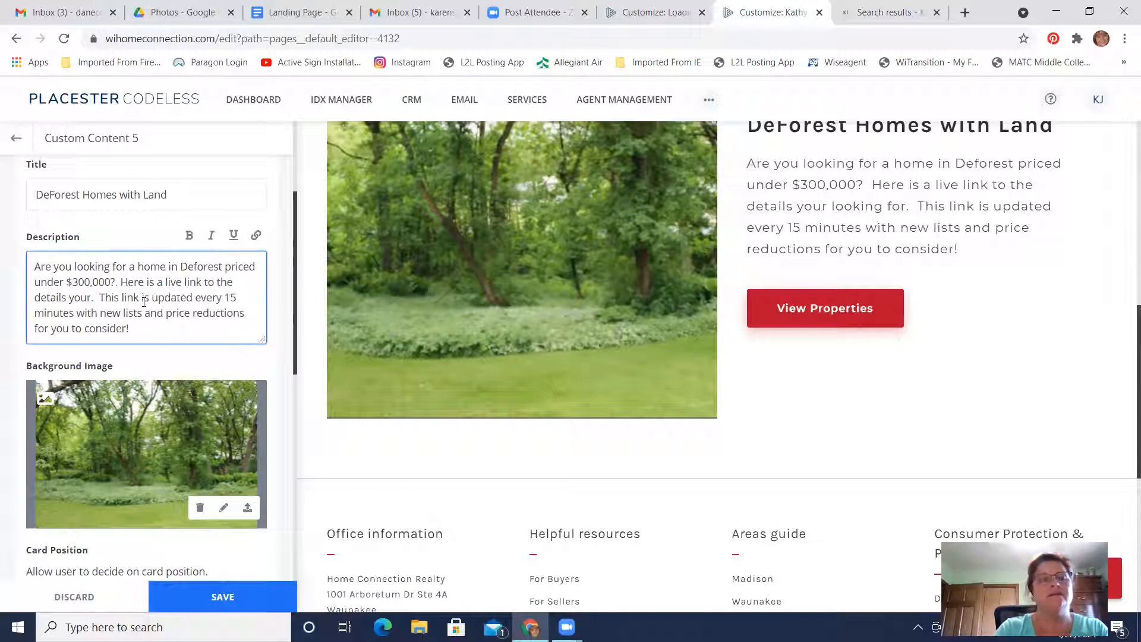
{"action": "type", "text": "be"}
{"action": "key", "text": "BackSpace"}
{"action": "key", "text": "BackSpace"}
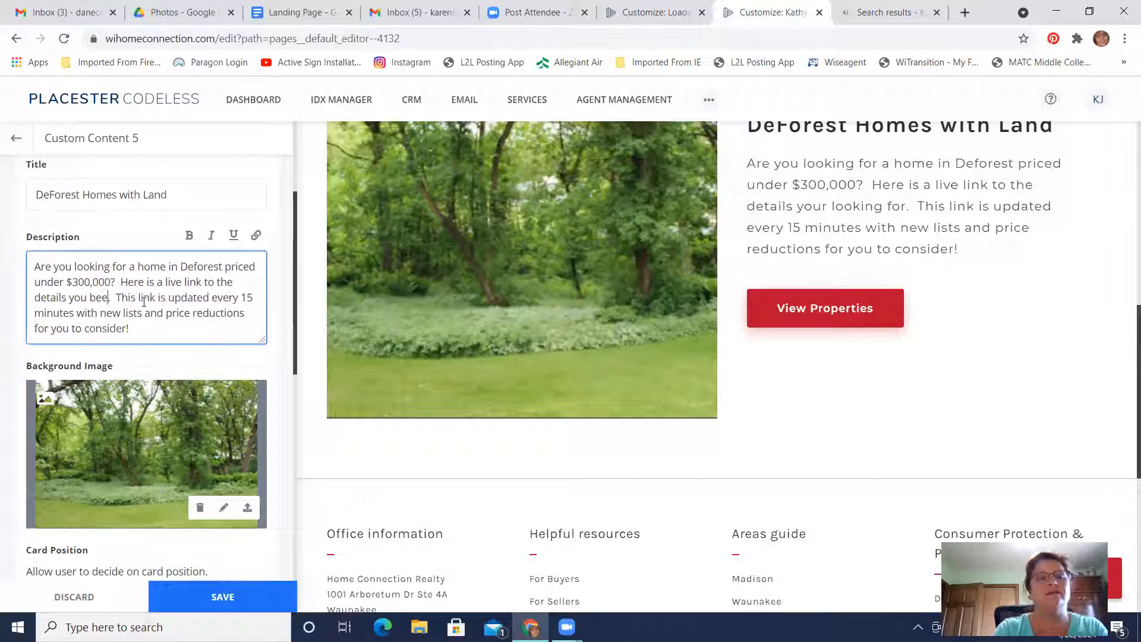
{"action": "type", "text": "want"}
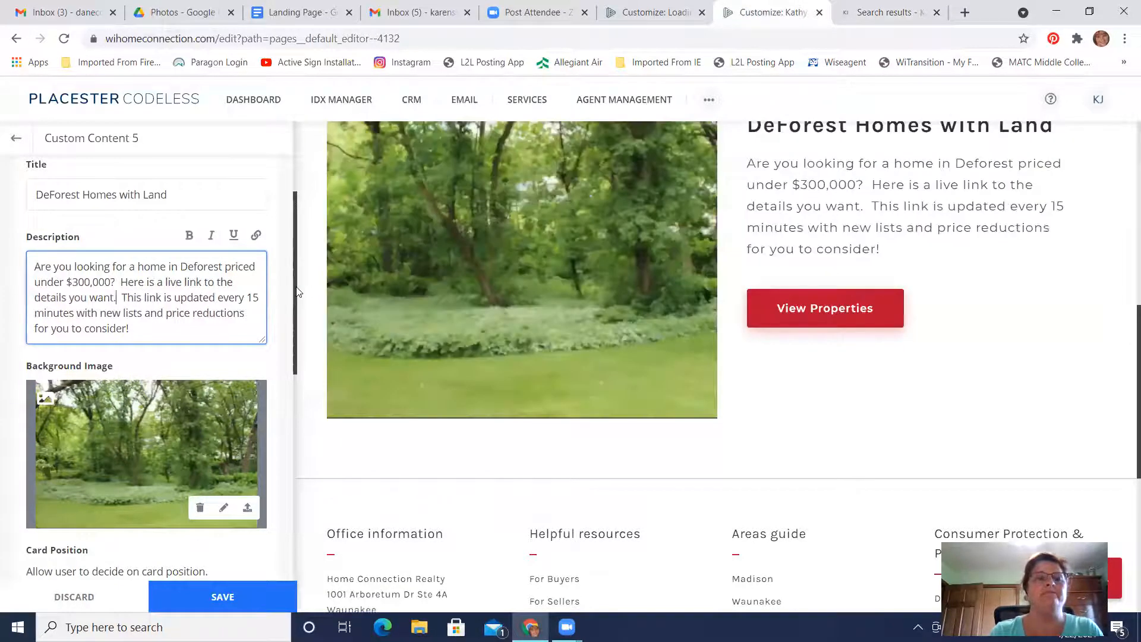
Change the content card's title to "DeForest Homes Priced under $300k!"
{"action": "left_click_drag", "start_coordinate": [295, 292], "coordinate": [311, 209]}
{"action": "left_click", "coordinate": [92, 375]}
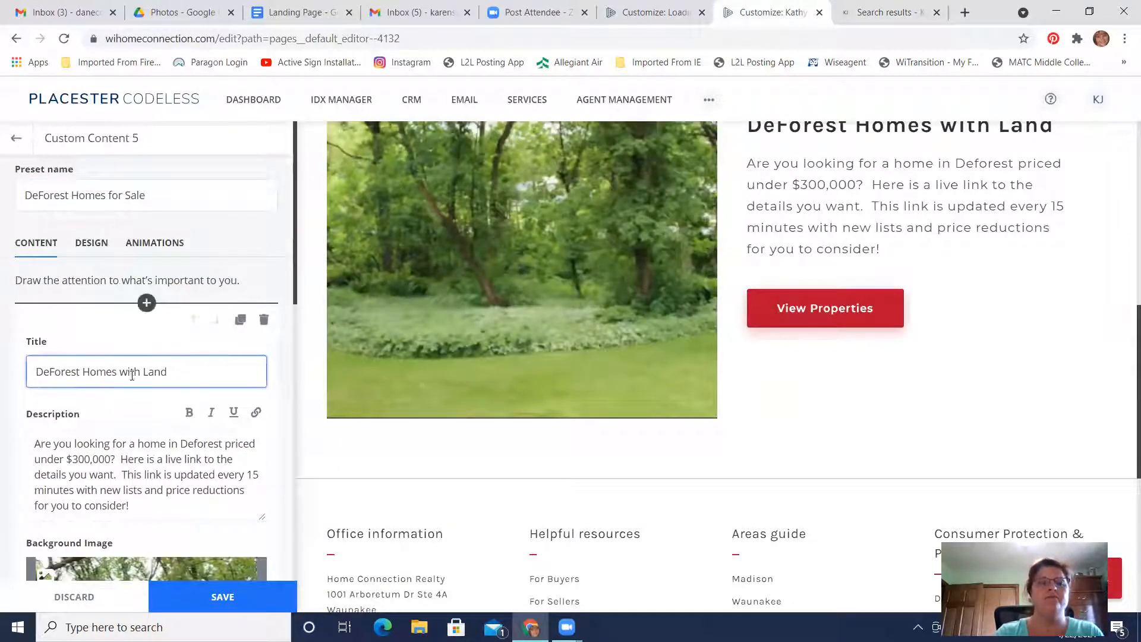
{"action": "key", "text": "BackSpace"}
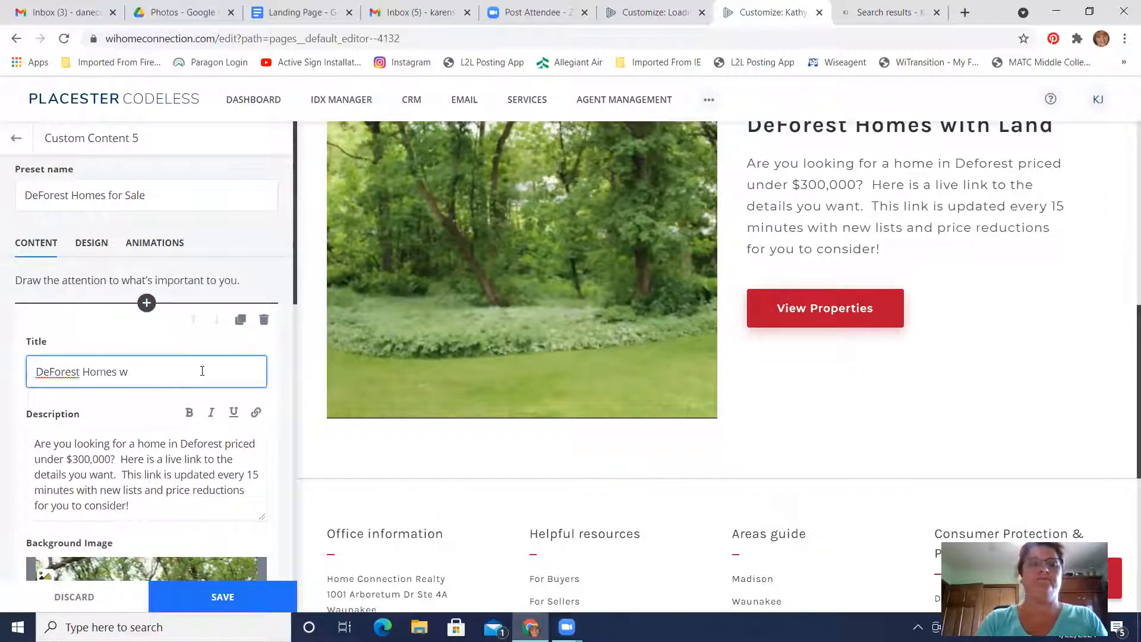
{"action": "type", "text": "Prin"}
{"action": "type", "text": "ed une"}
{"action": "type", "text": "der $300"}
{"action": "type", "text": "k"}
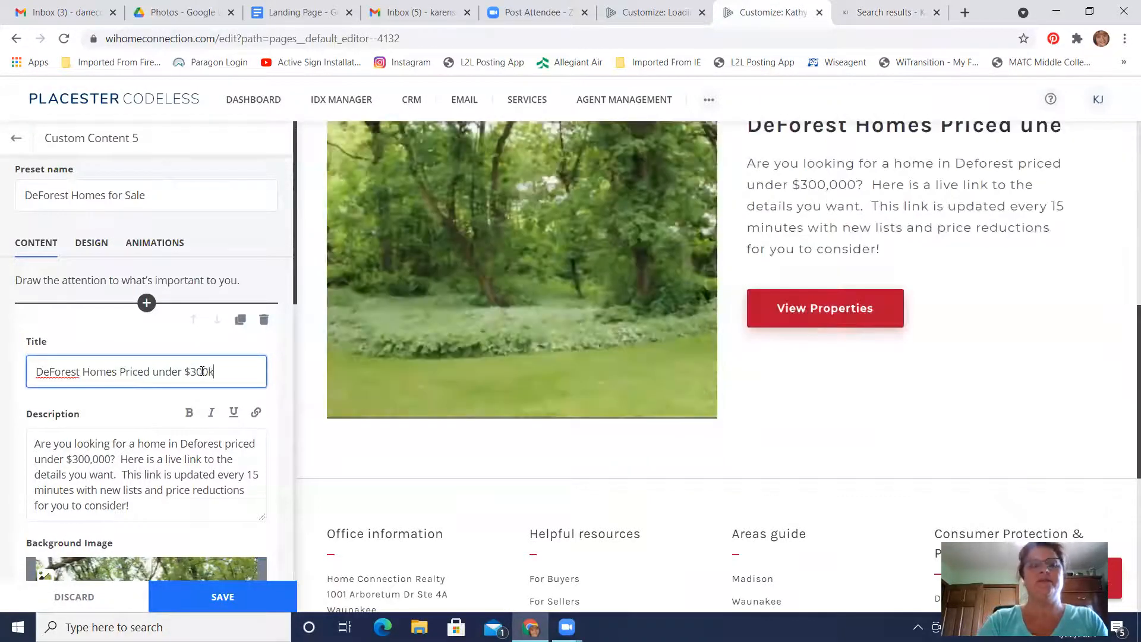
{"action": "type", "text": "!"}
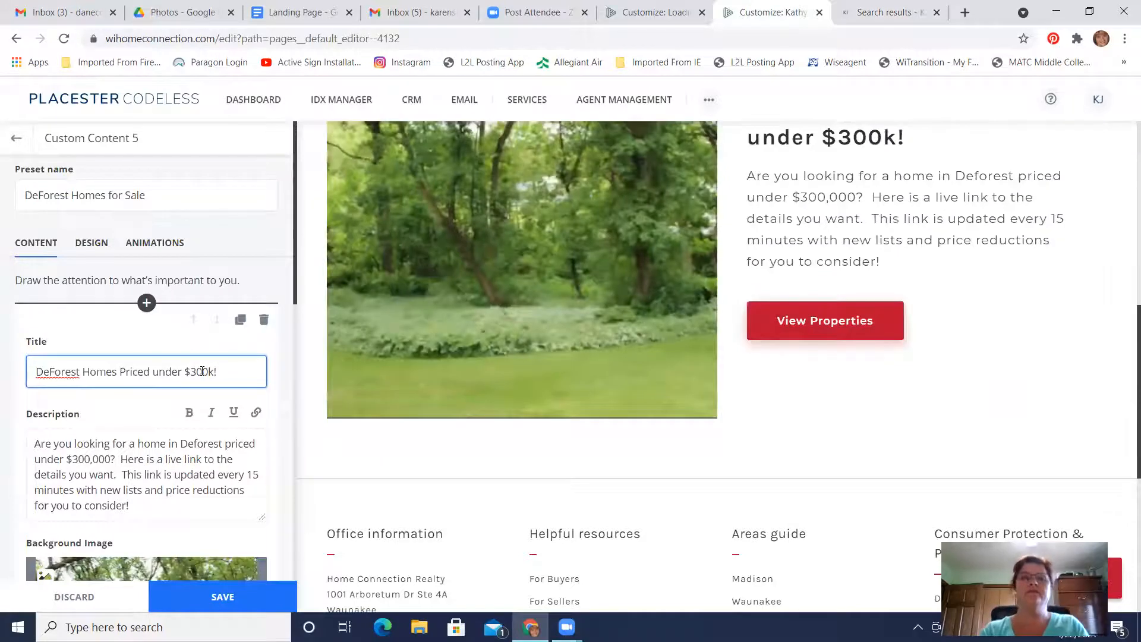
Review the page preview from header to content card, along with the card's content settings
{"action": "scroll", "coordinate": [856, 376], "scroll_direction": "down", "scroll_amount": 2}
{"action": "scroll", "coordinate": [855, 377], "scroll_direction": "up", "scroll_amount": 4}
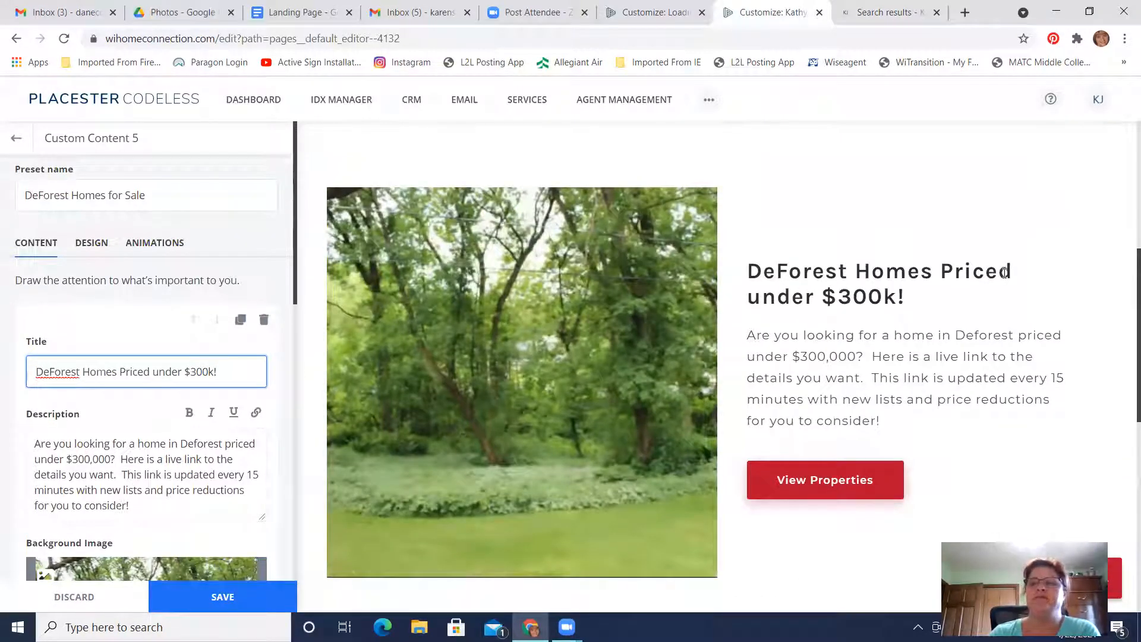
{"action": "scroll", "coordinate": [921, 395], "scroll_direction": "down", "scroll_amount": 2}
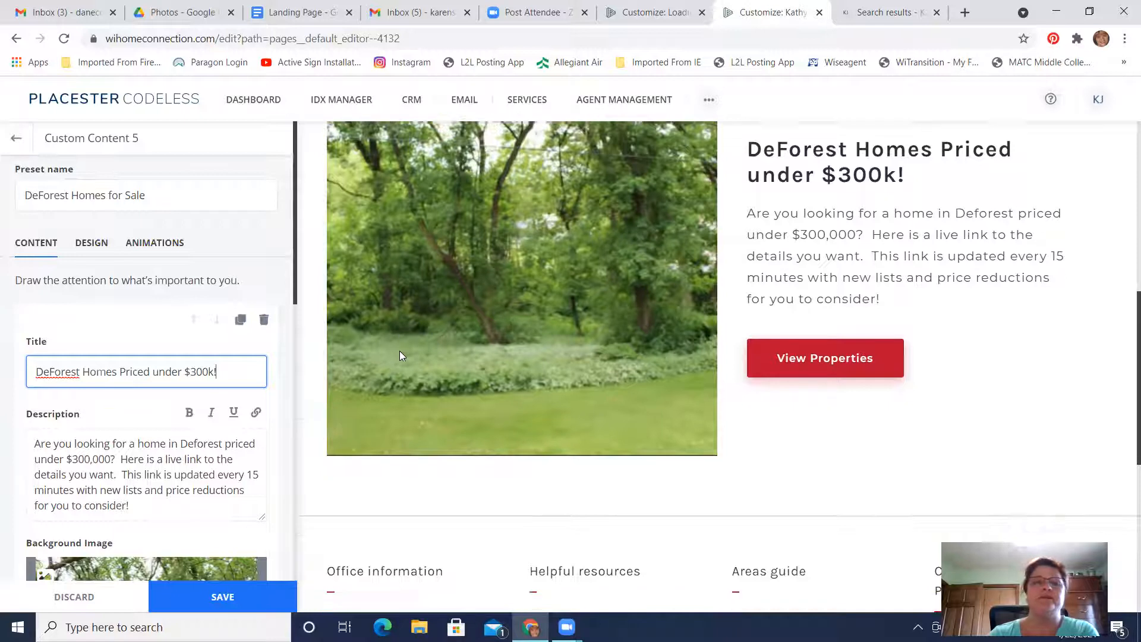
{"action": "scroll", "coordinate": [400, 353], "scroll_direction": "up", "scroll_amount": 2}
{"action": "scroll", "coordinate": [399, 355], "scroll_direction": "down", "scroll_amount": 2}
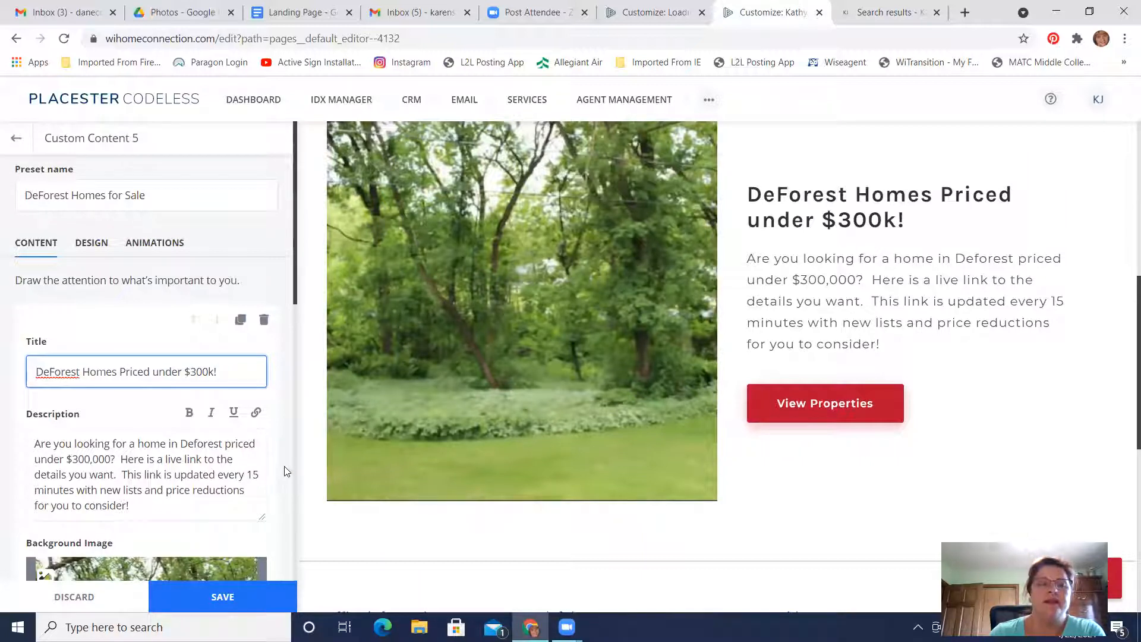
{"action": "scroll", "coordinate": [288, 467], "scroll_direction": "down", "scroll_amount": 2}
{"action": "scroll", "coordinate": [287, 467], "scroll_direction": "up", "scroll_amount": 2}
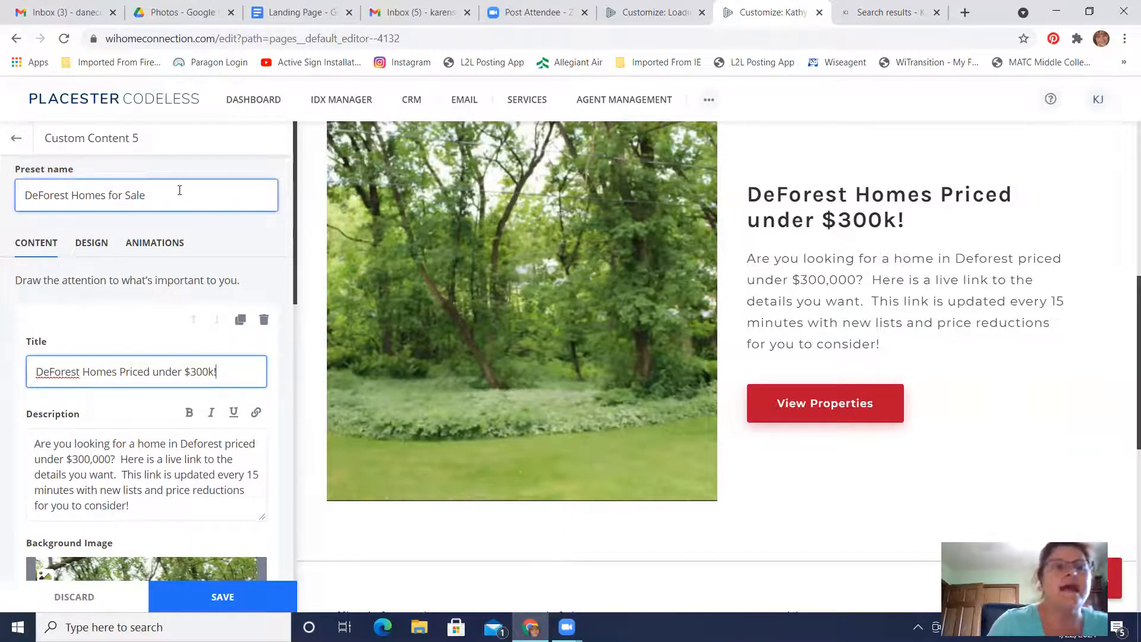
{"action": "scroll", "coordinate": [589, 288], "scroll_direction": "down", "scroll_amount": 4}
{"action": "scroll", "coordinate": [589, 288], "scroll_direction": "up", "scroll_amount": 7}
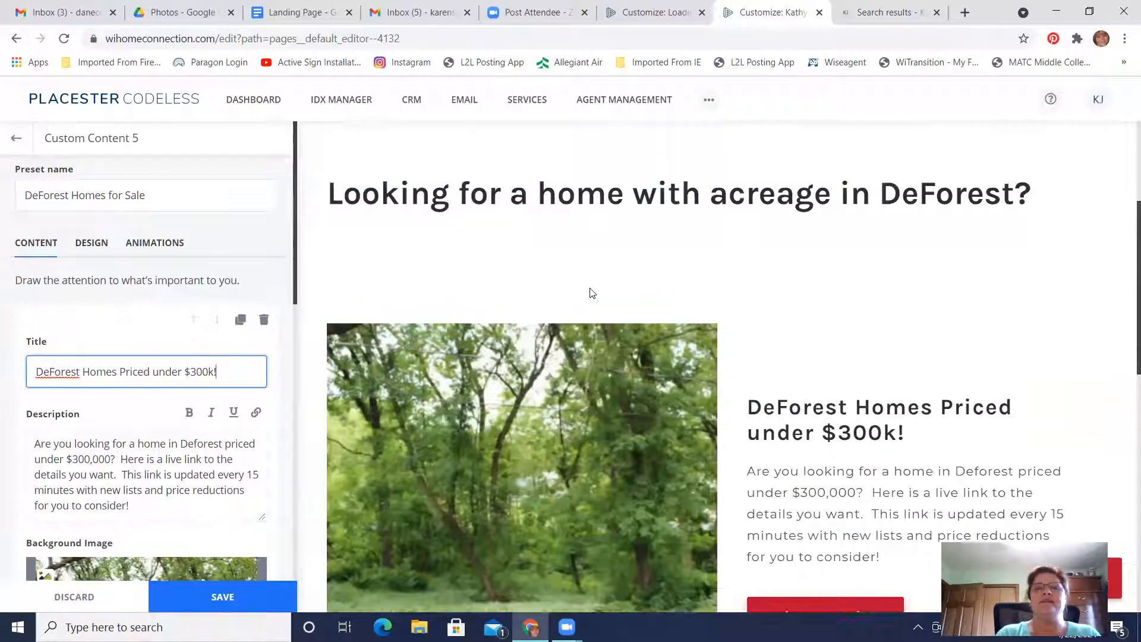
{"action": "scroll", "coordinate": [593, 293], "scroll_direction": "up", "scroll_amount": 1}
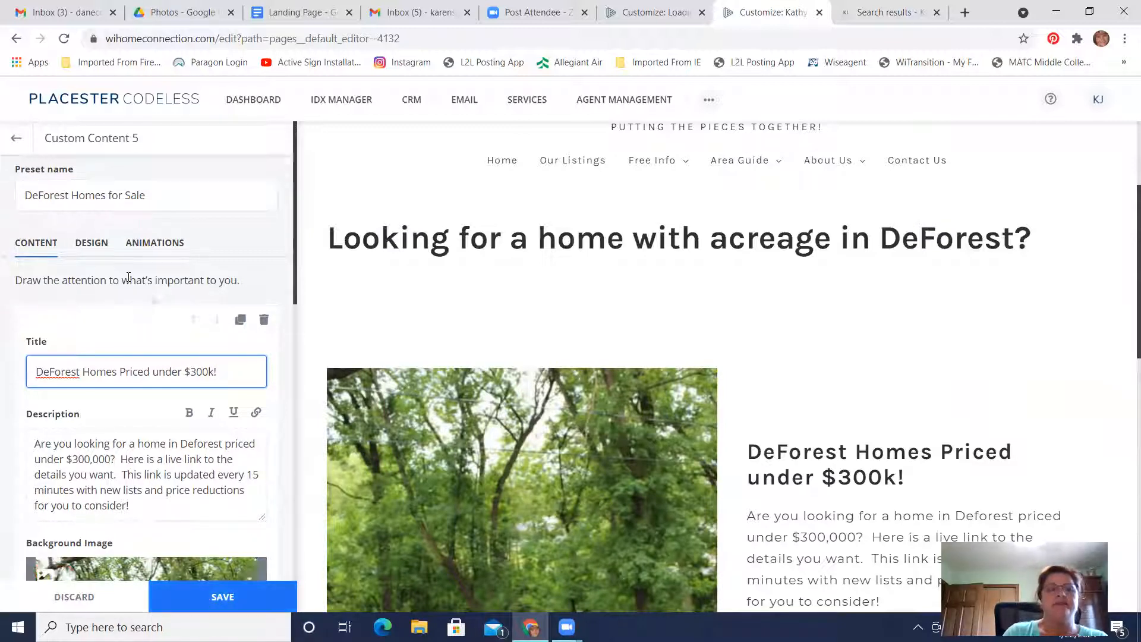
{"action": "scroll", "coordinate": [158, 416], "scroll_direction": "down", "scroll_amount": 6}
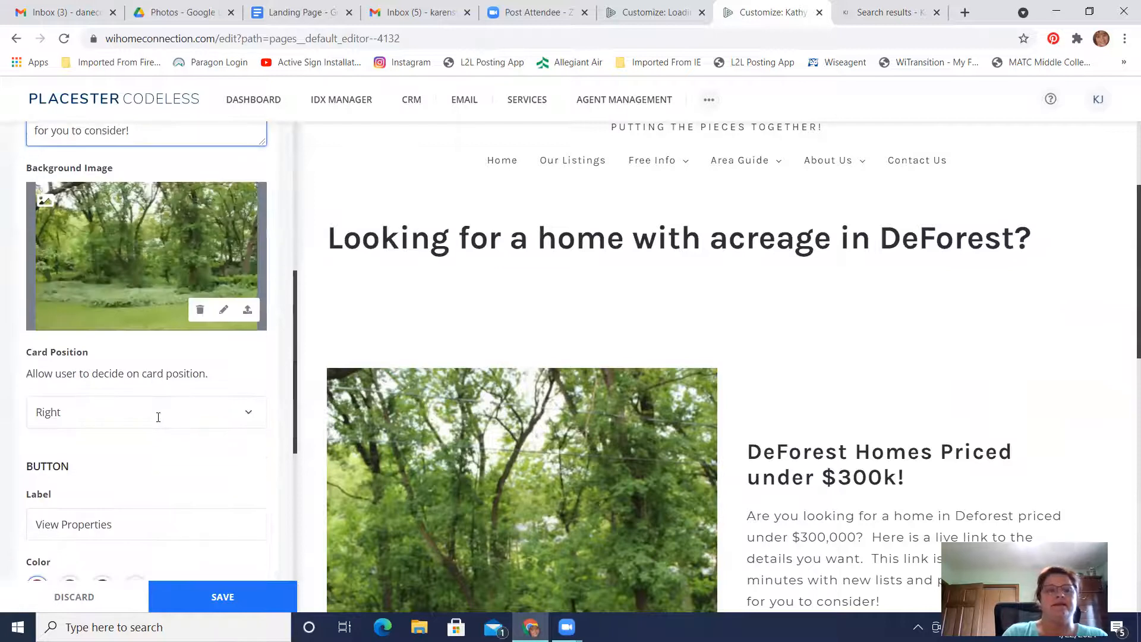
{"action": "scroll", "coordinate": [158, 416], "scroll_direction": "up", "scroll_amount": 6}
{"action": "scroll", "coordinate": [158, 416], "scroll_direction": "down", "scroll_amount": 6}
{"action": "scroll", "coordinate": [158, 425], "scroll_direction": "up", "scroll_amount": 6}
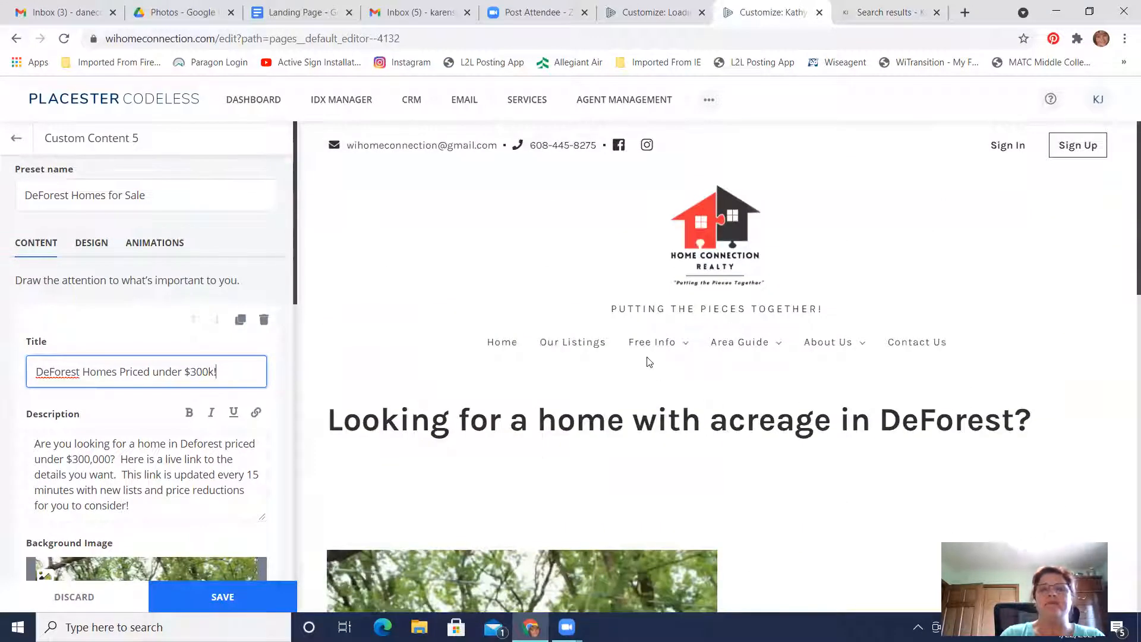
{"action": "scroll", "coordinate": [648, 359], "scroll_direction": "down", "scroll_amount": 3}
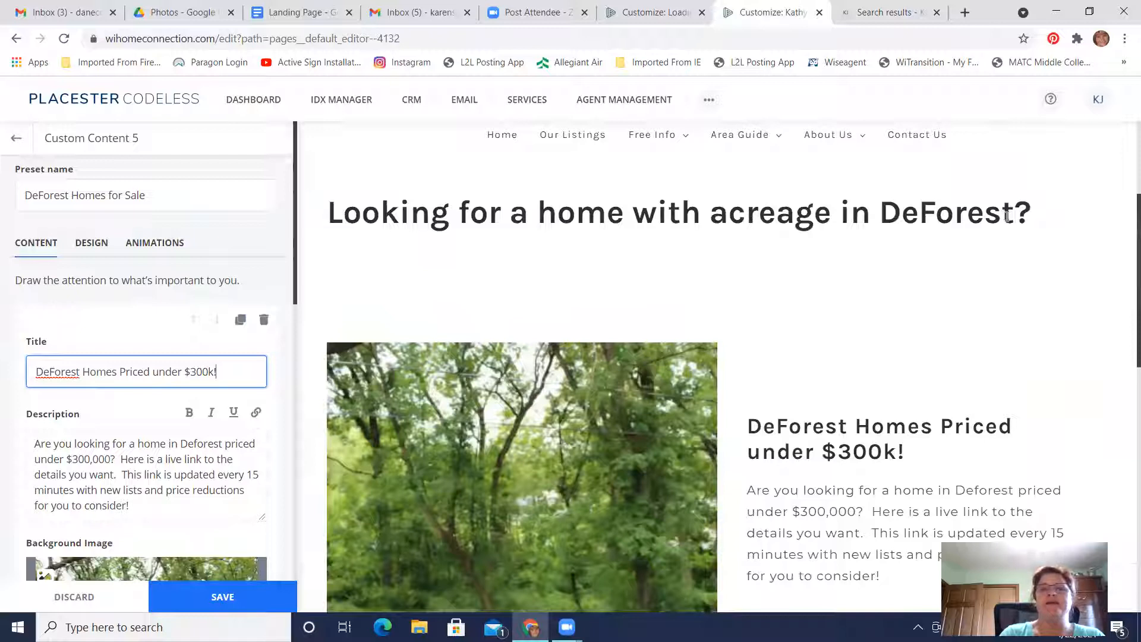
{"action": "scroll", "coordinate": [766, 364], "scroll_direction": "down", "scroll_amount": 3}
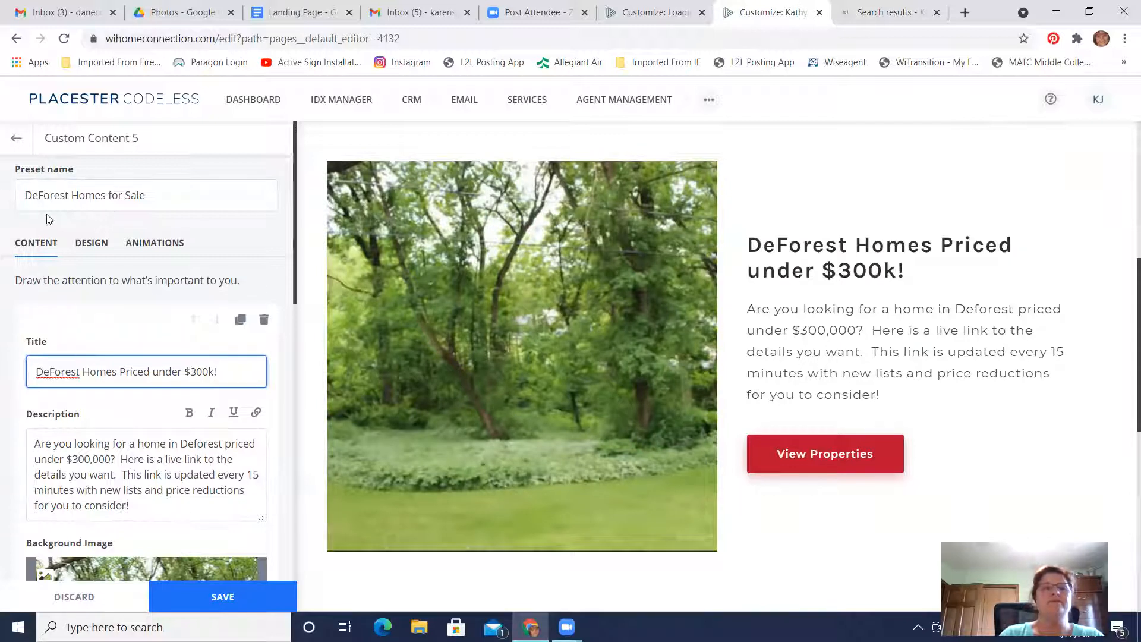
{"action": "scroll", "coordinate": [141, 310], "scroll_direction": "down", "scroll_amount": 5}
{"action": "scroll", "coordinate": [141, 310], "scroll_direction": "up", "scroll_amount": 5}
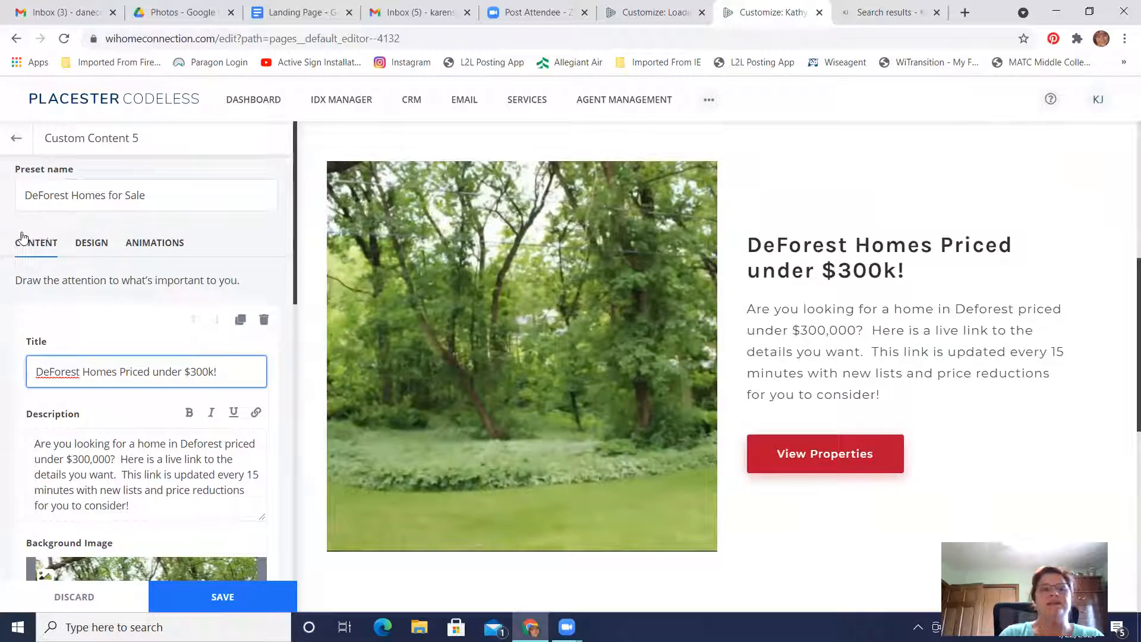
Upload the Yard photo as the content module's background image in its design settings, keeping the custom crop
{"action": "left_click", "coordinate": [90, 245]}
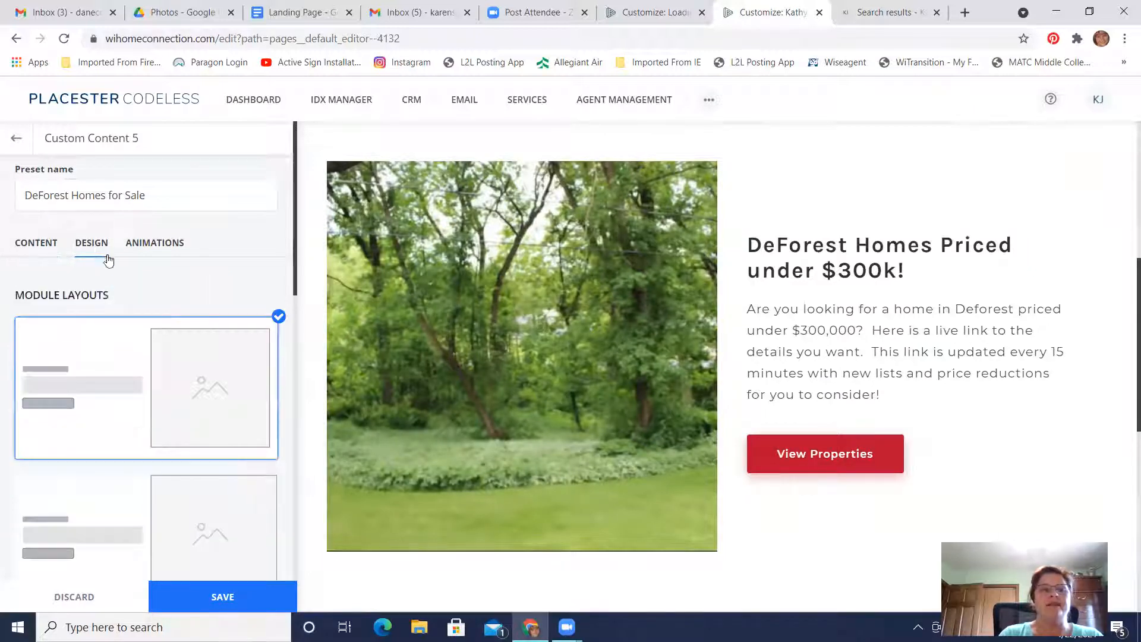
{"action": "scroll", "coordinate": [178, 365], "scroll_direction": "down", "scroll_amount": 4}
{"action": "scroll", "coordinate": [182, 364], "scroll_direction": "down", "scroll_amount": 2}
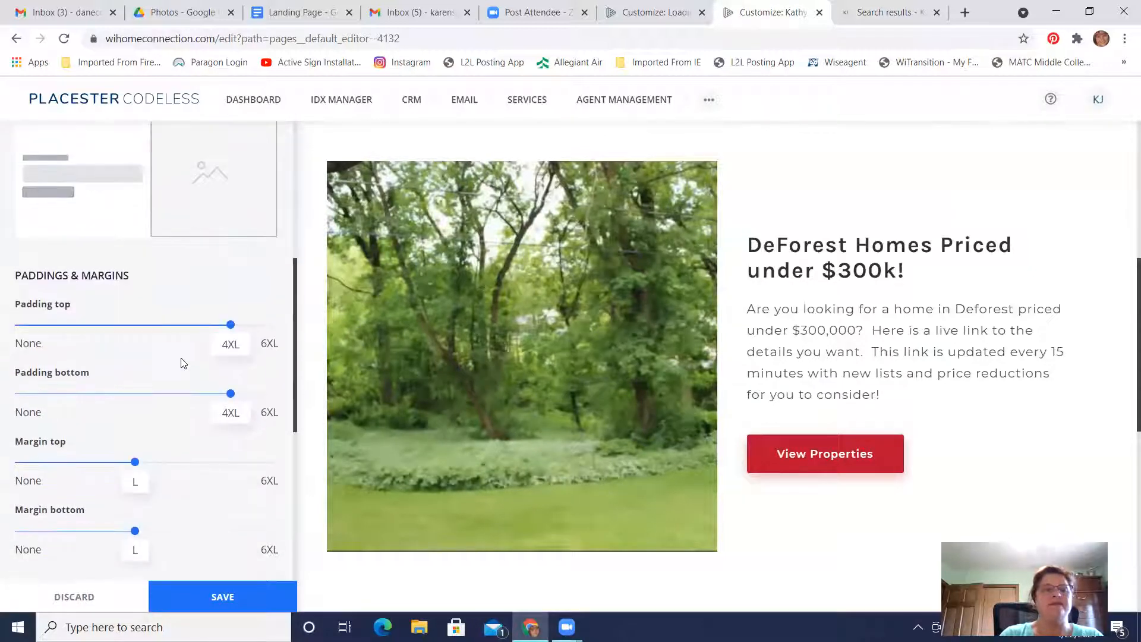
{"action": "scroll", "coordinate": [182, 363], "scroll_direction": "down", "scroll_amount": 3}
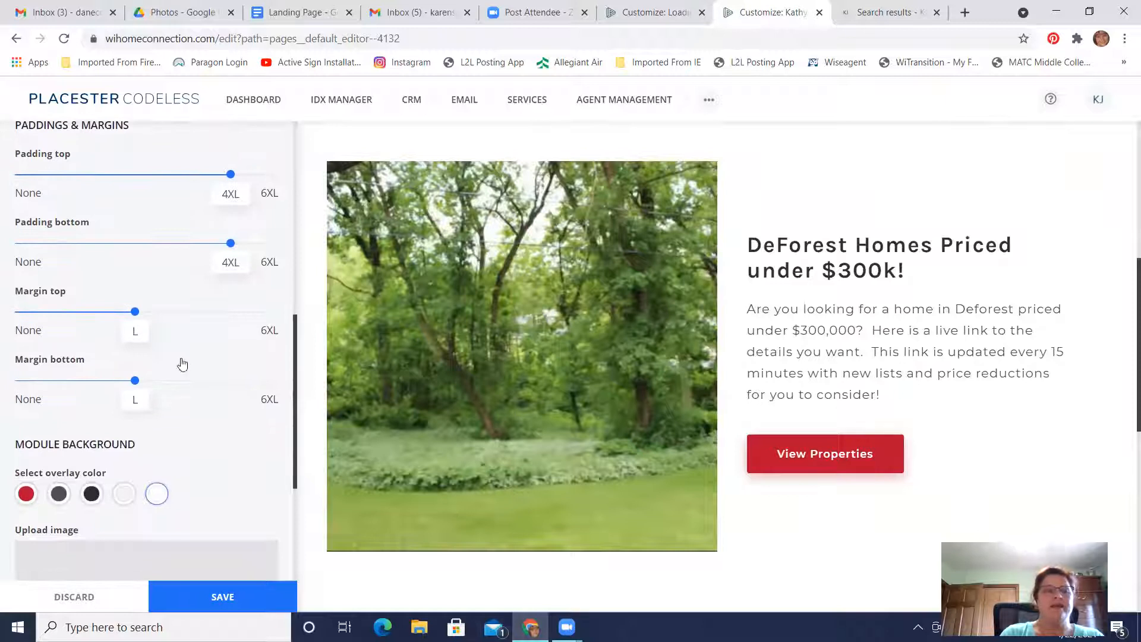
{"action": "scroll", "coordinate": [182, 363], "scroll_direction": "down", "scroll_amount": 4}
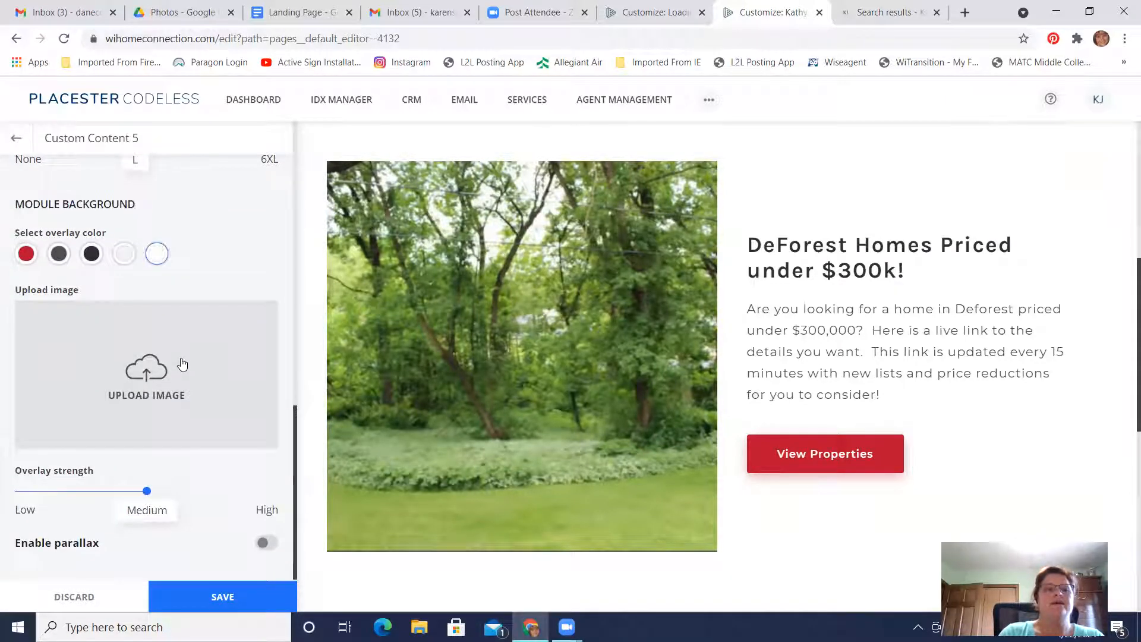
{"action": "left_click", "coordinate": [146, 378]}
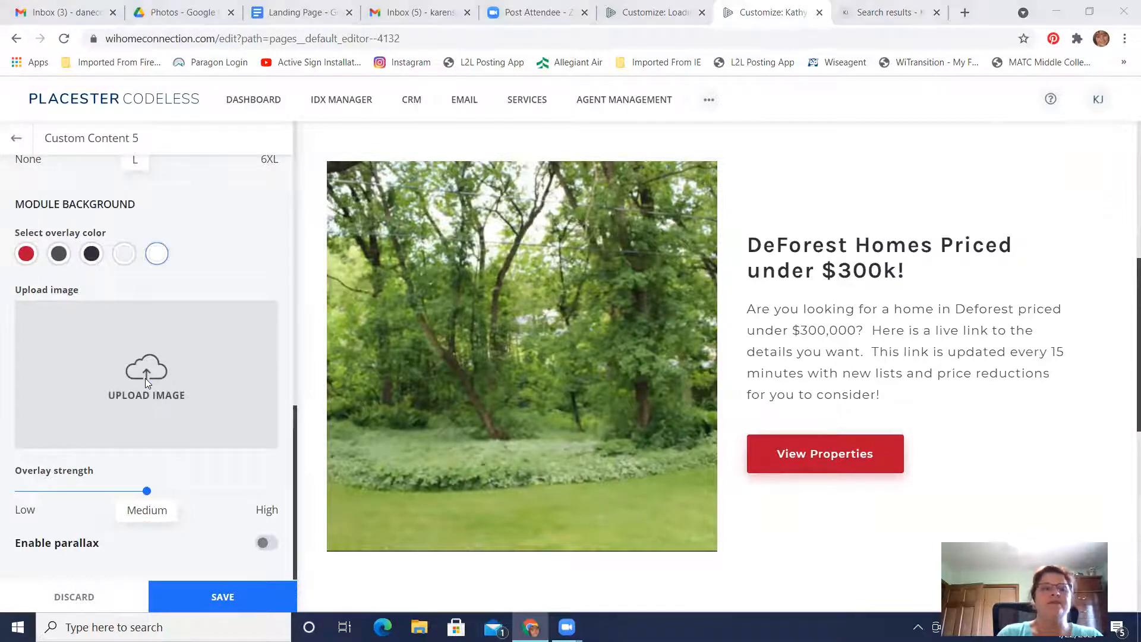
{"action": "left_click", "coordinate": [171, 112]}
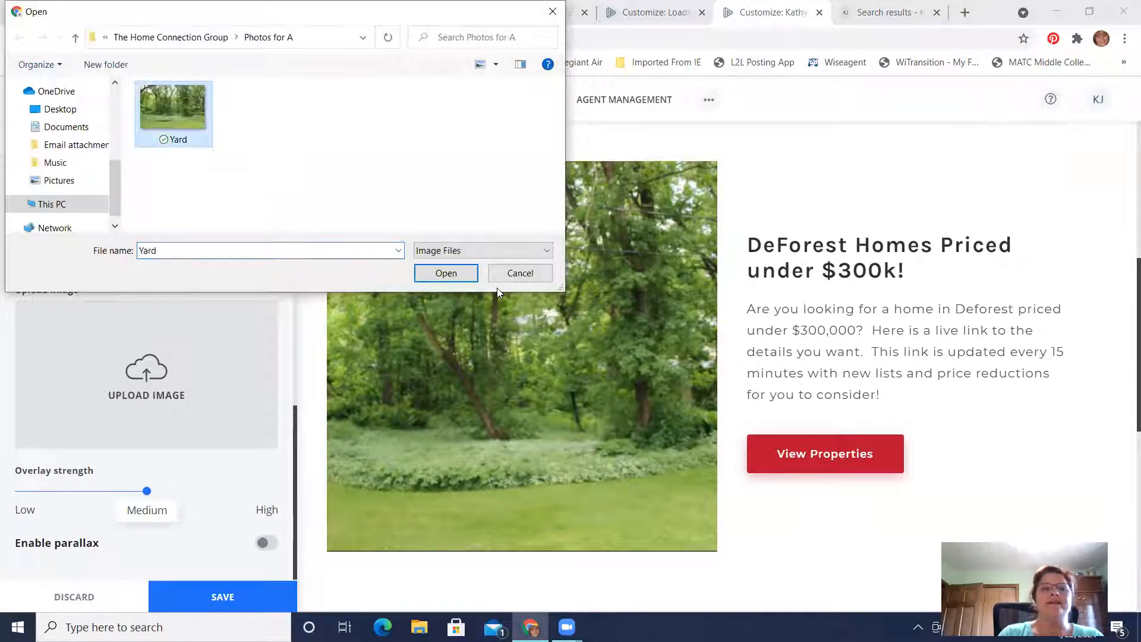
{"action": "left_click", "coordinate": [447, 273]}
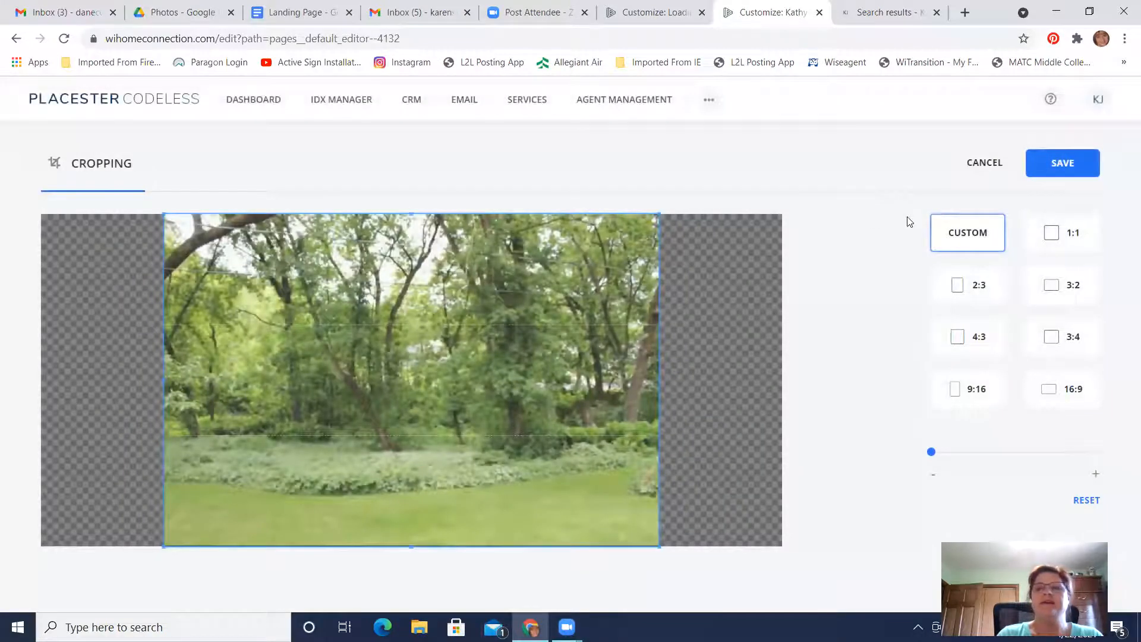
{"action": "left_click", "coordinate": [1097, 158]}
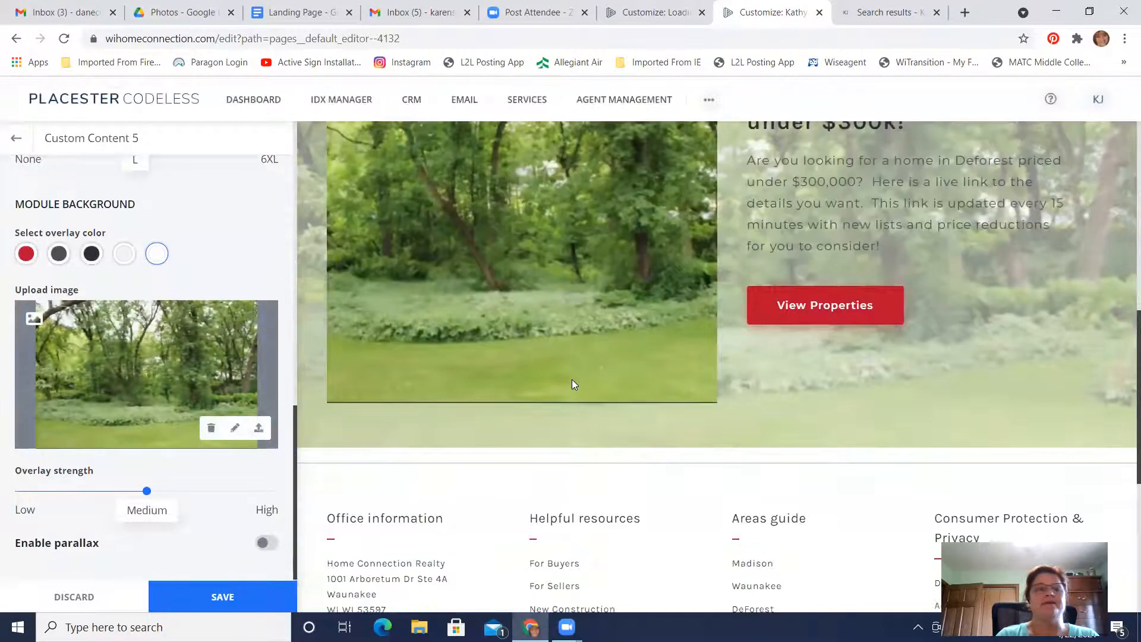
{"action": "scroll", "coordinate": [229, 286], "scroll_direction": "up", "scroll_amount": 2}
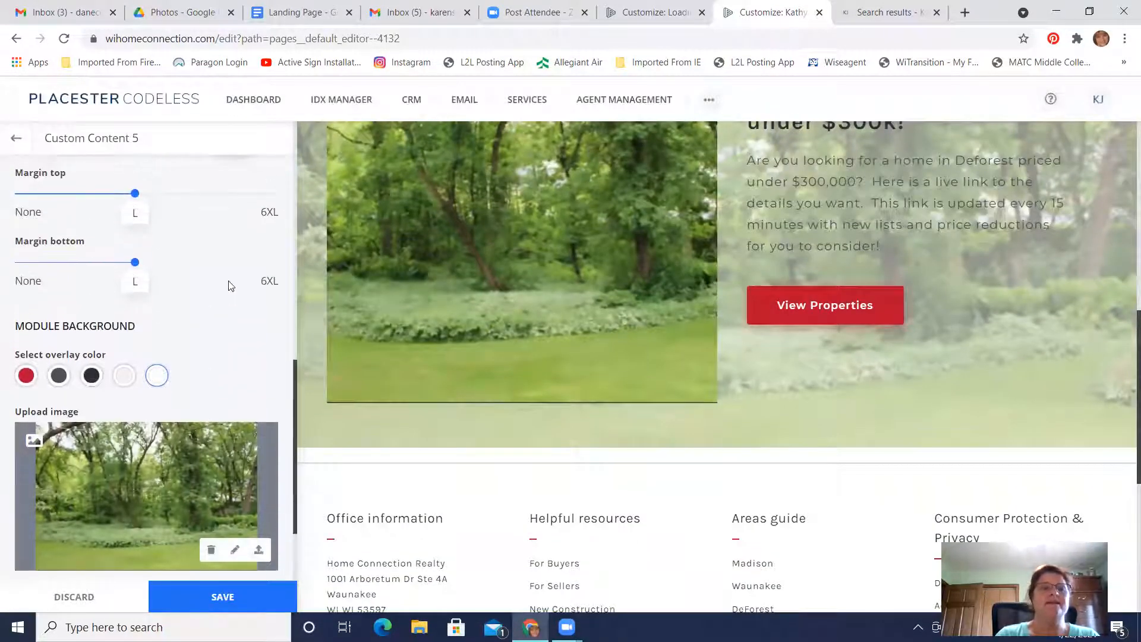
{"action": "scroll", "coordinate": [229, 285], "scroll_direction": "up", "scroll_amount": 8}
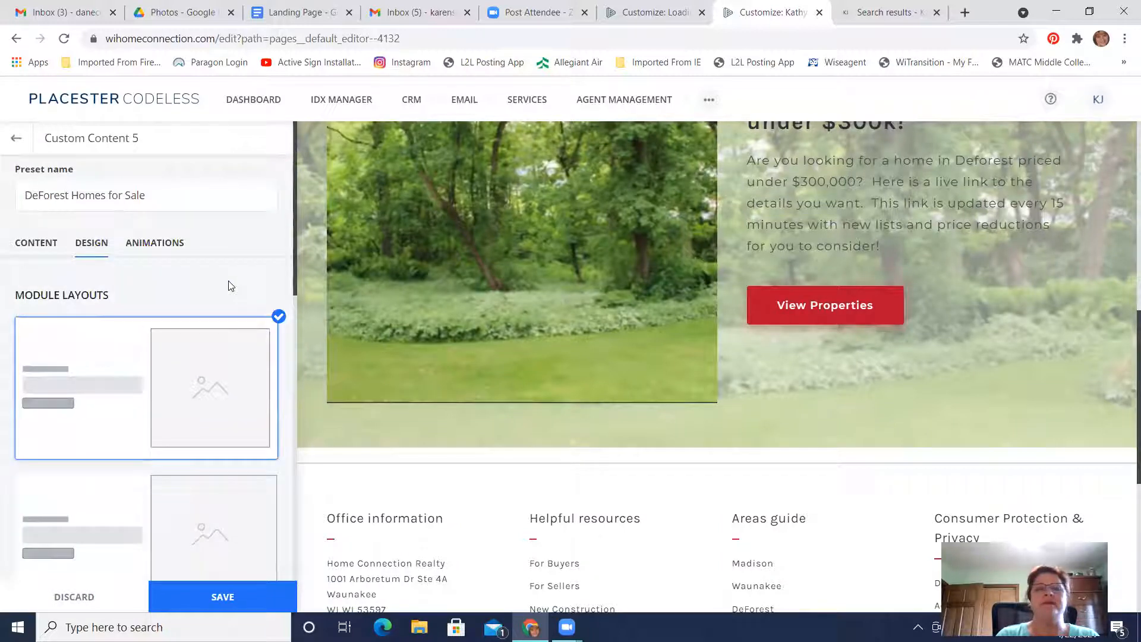
Check the DeForest Homes for Sale module's content and design settings, including its background image and card position, and save the module
{"action": "left_click", "coordinate": [29, 244]}
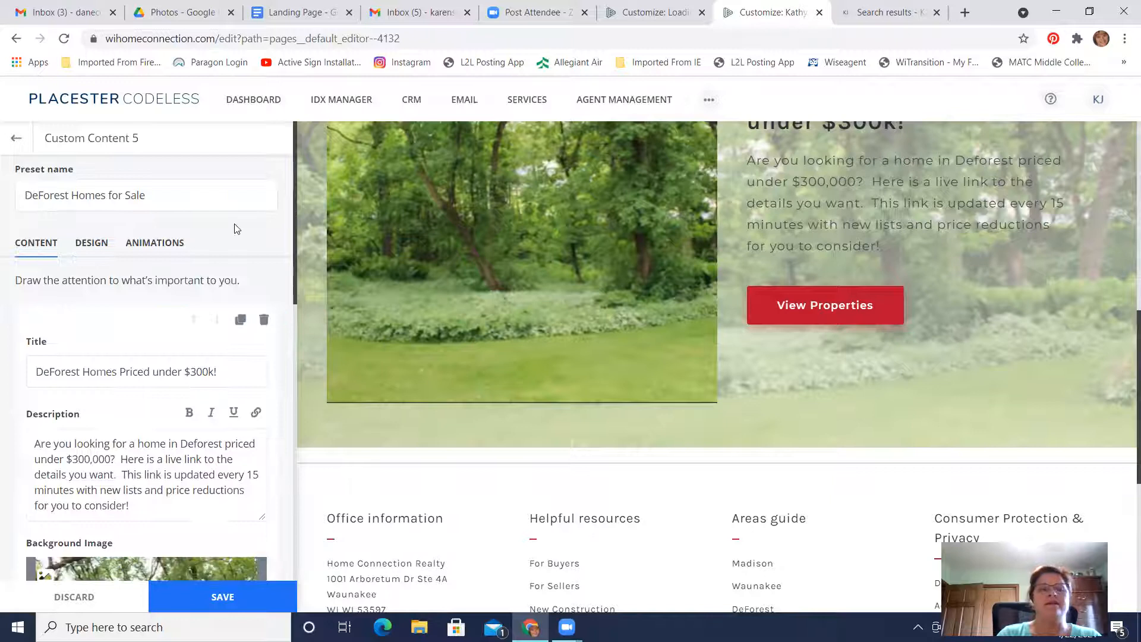
{"action": "left_click", "coordinate": [91, 244]}
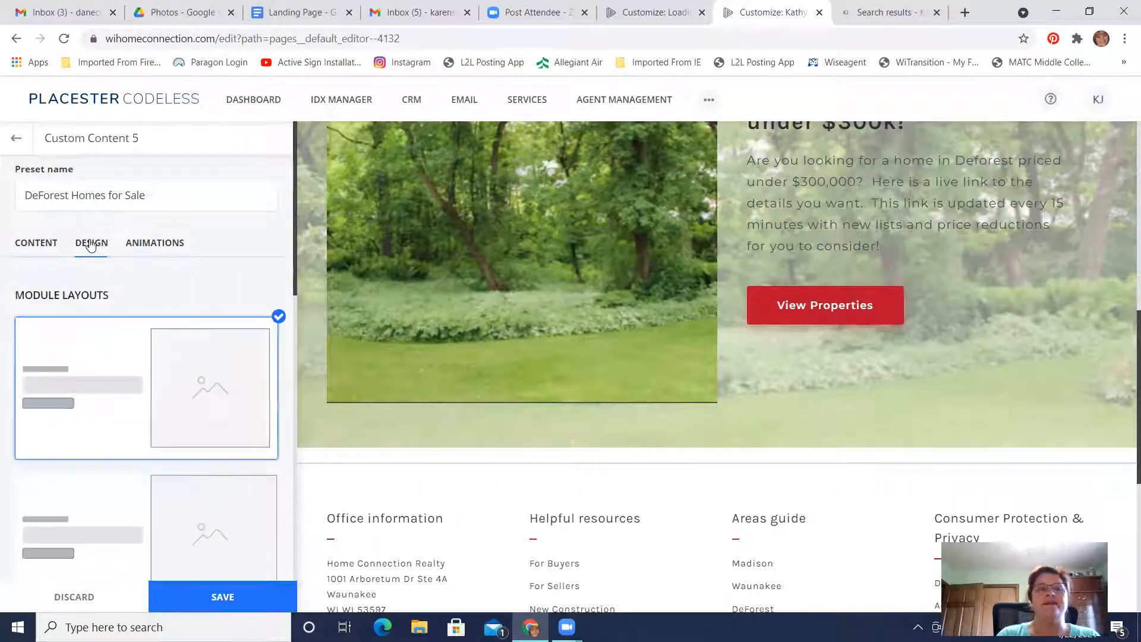
{"action": "left_click", "coordinate": [38, 248]}
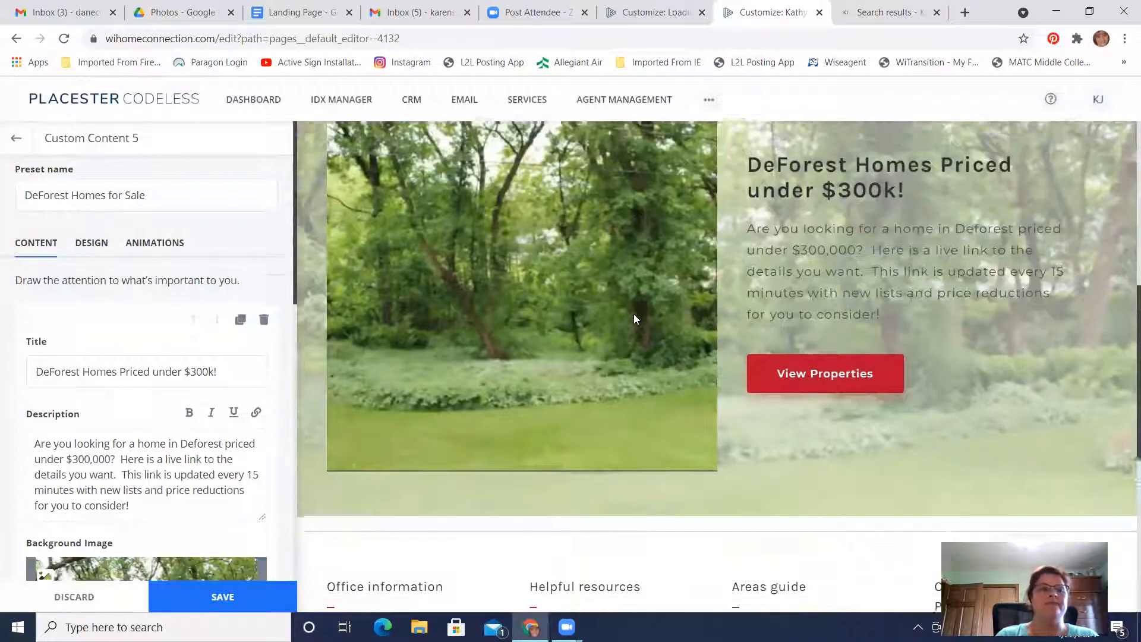
{"action": "scroll", "coordinate": [103, 361], "scroll_direction": "down", "scroll_amount": 5}
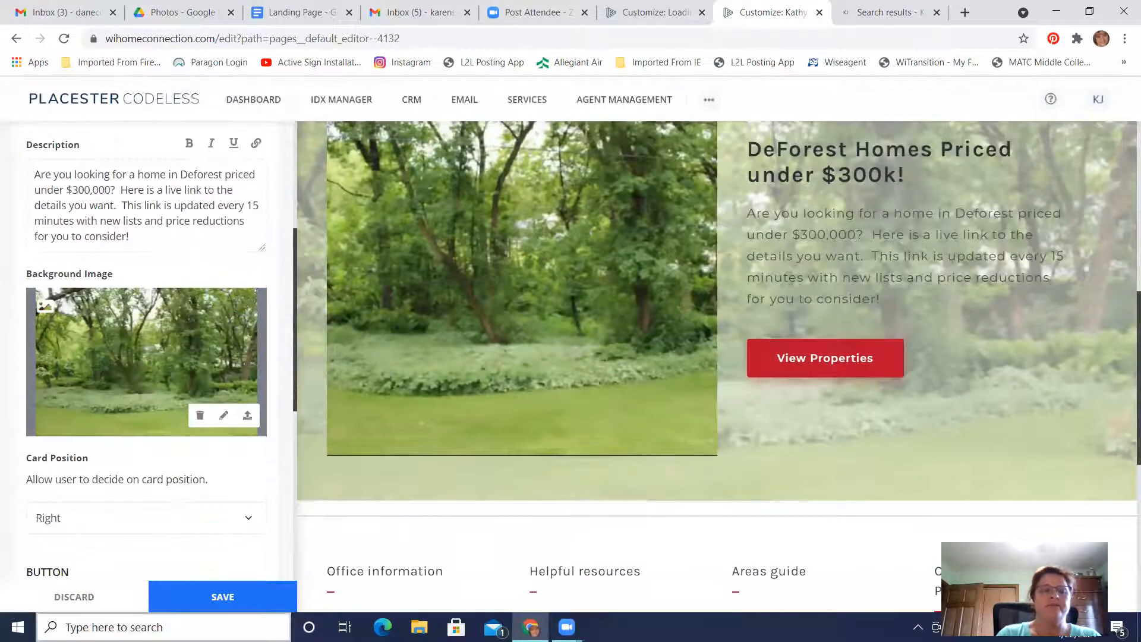
{"action": "left_click", "coordinate": [223, 595]}
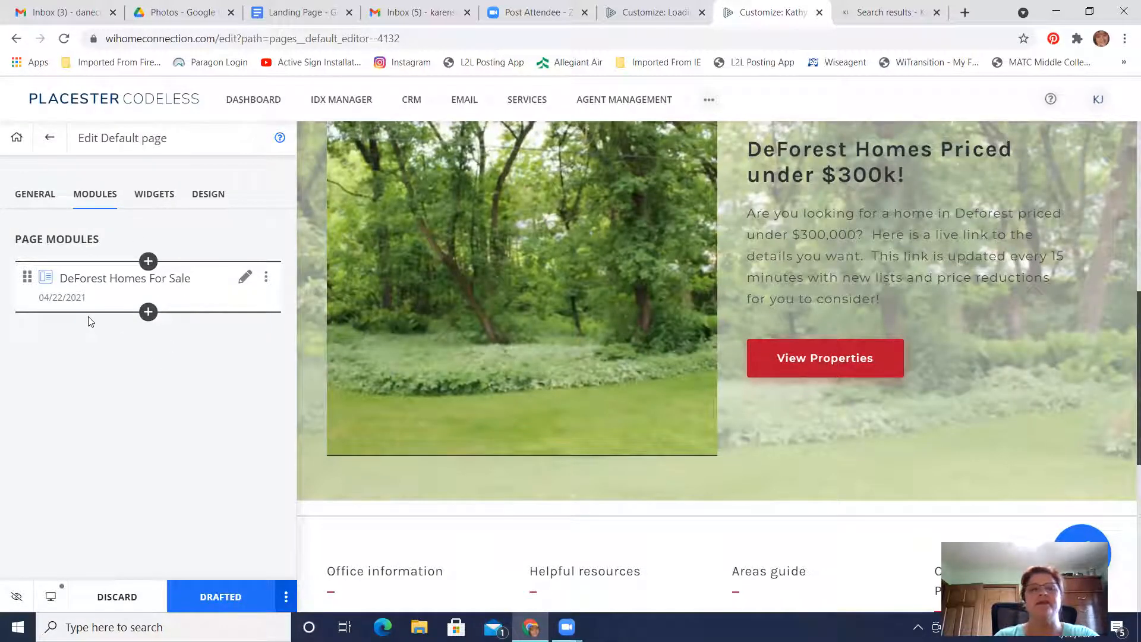
Change the page title in the general settings to "Looking for a home priced under $300k in DeForest?"
{"action": "left_click", "coordinate": [37, 201]}
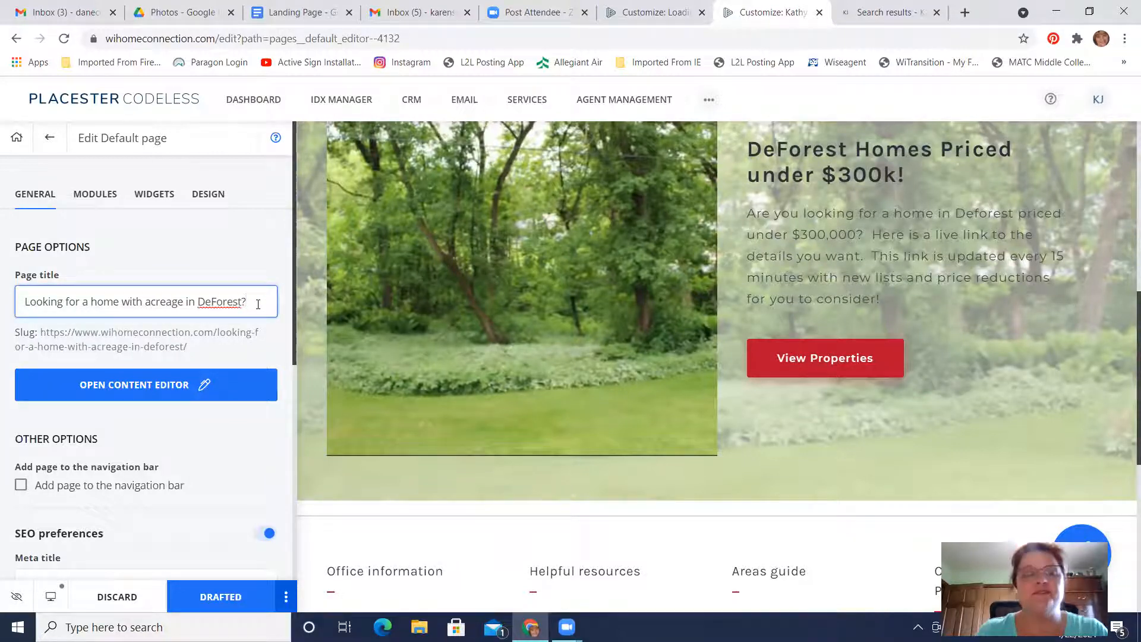
{"action": "key", "text": "Left"}
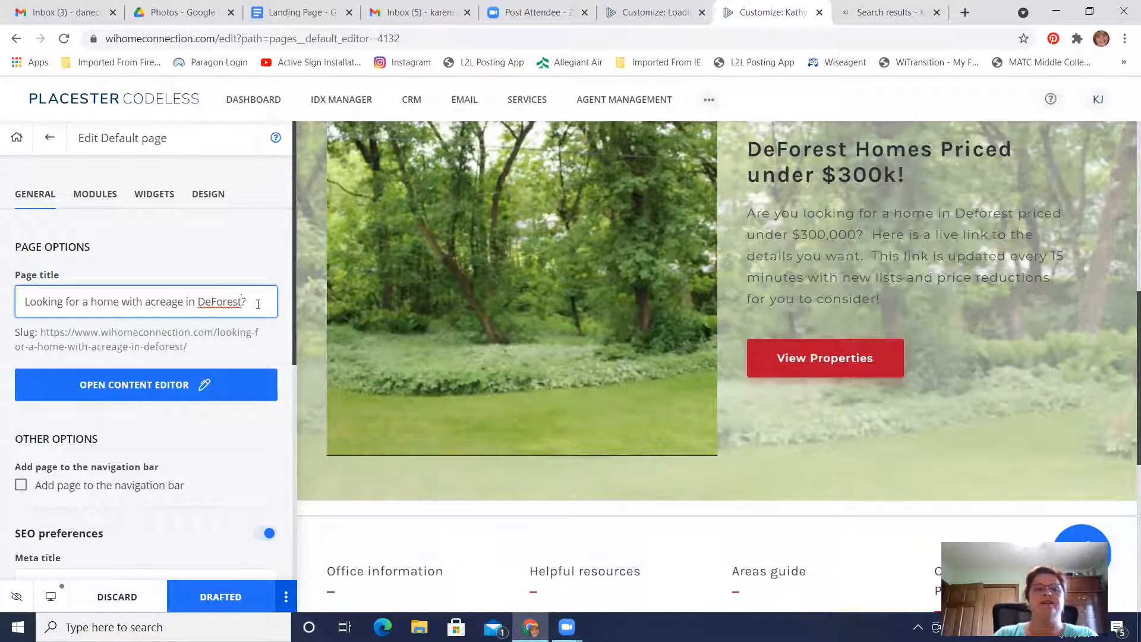
{"action": "key", "text": "BackSpace"}
{"action": "key", "text": "BackSpace"}
{"action": "key", "text": "BackSpace"}
{"action": "key", "text": "BackSpace"}
{"action": "key", "text": "BackSpace"}
{"action": "key", "text": "BackSpace"}
{"action": "key", "text": "BackSpace"}
{"action": "key", "text": "BackSpace"}
{"action": "key", "text": "BackSpace"}
{"action": "key", "text": "BackSpace"}
{"action": "key", "text": "BackSpace"}
{"action": "key", "text": "BackSpace"}
{"action": "key", "text": "BackSpace"}
{"action": "key", "text": "BackSpace"}
{"action": "key", "text": "BackSpace"}
{"action": "key", "text": "BackSpace"}
{"action": "key", "text": "BackSpace"}
{"action": "key", "text": "BackSpace"}
{"action": "key", "text": "BackSpace"}
{"action": "key", "text": "BackSpace"}
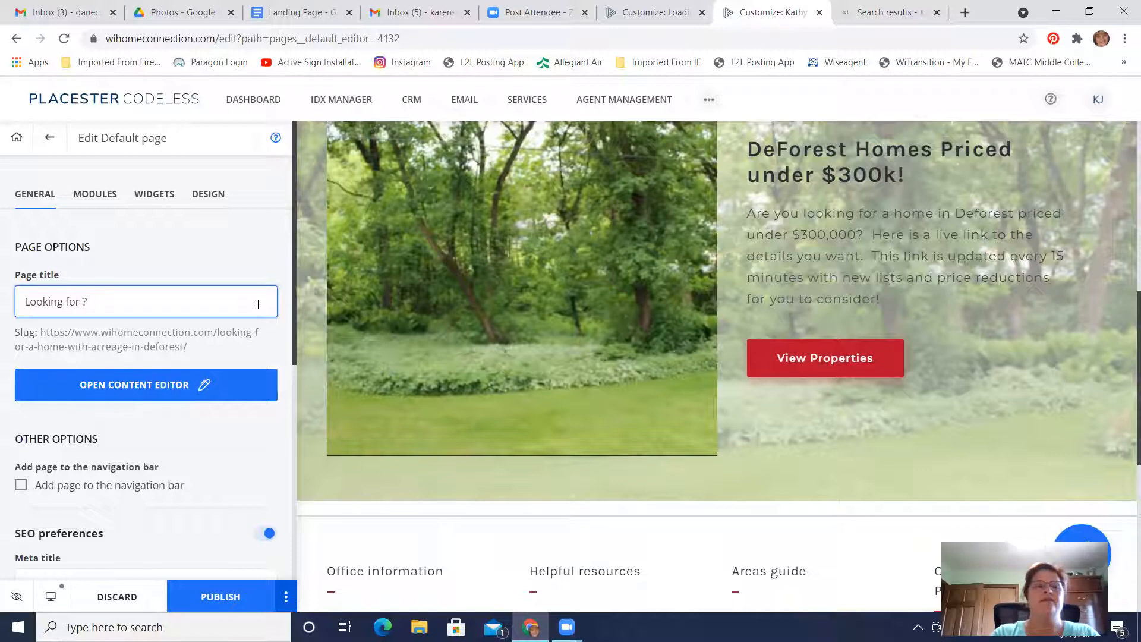
{"action": "type", "text": "a home price"}
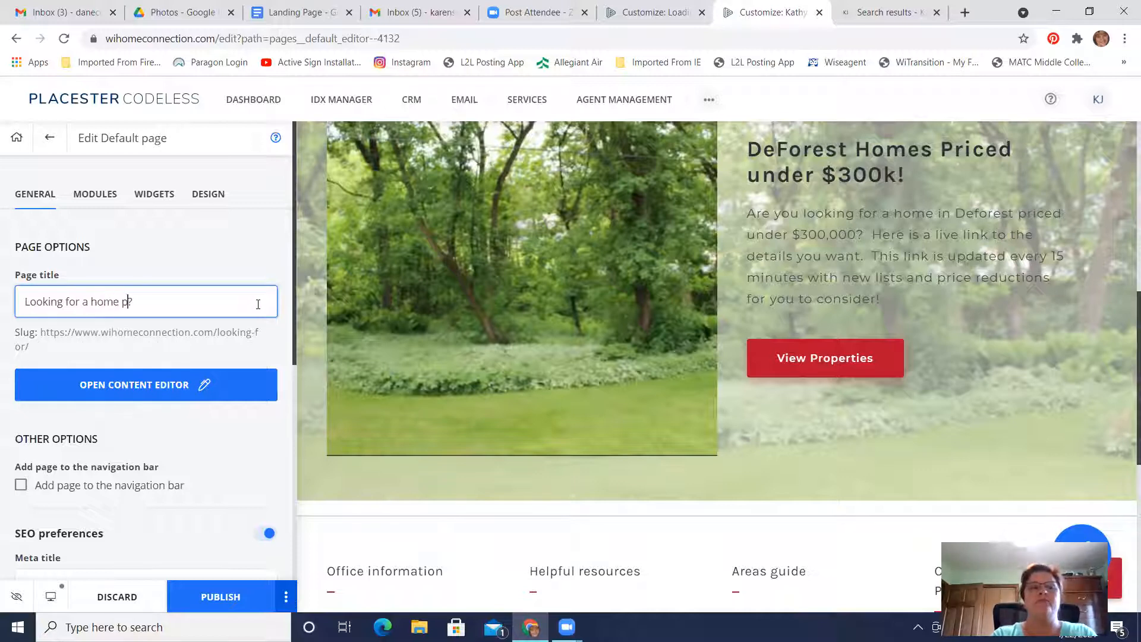
{"action": "type", "text": "d under $3"}
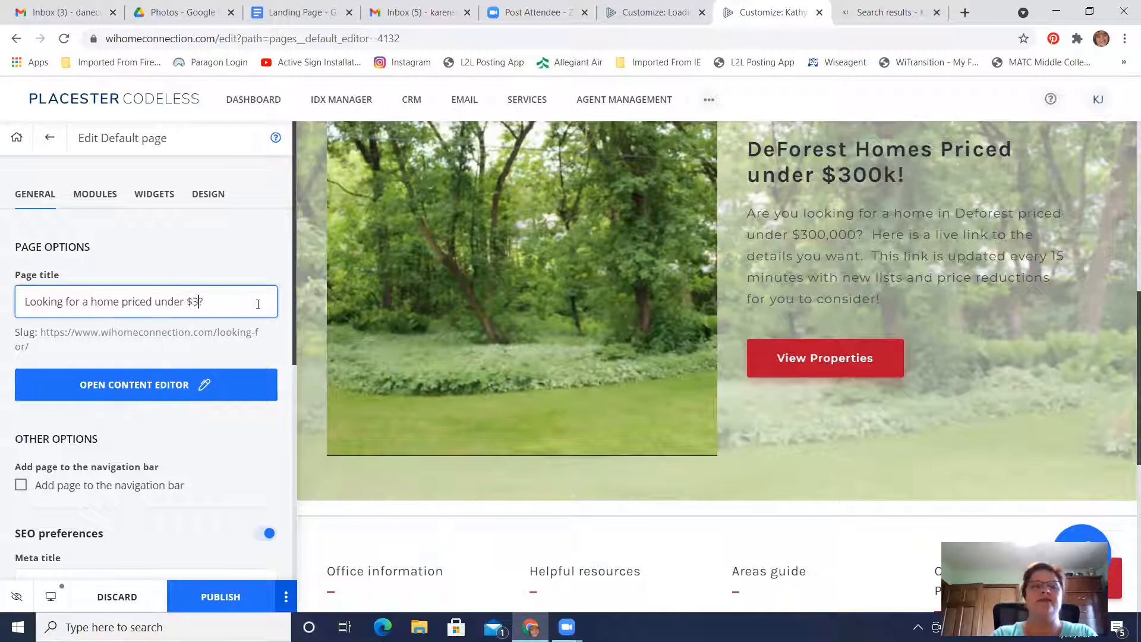
{"action": "type", "text": "00k in DeForest"}
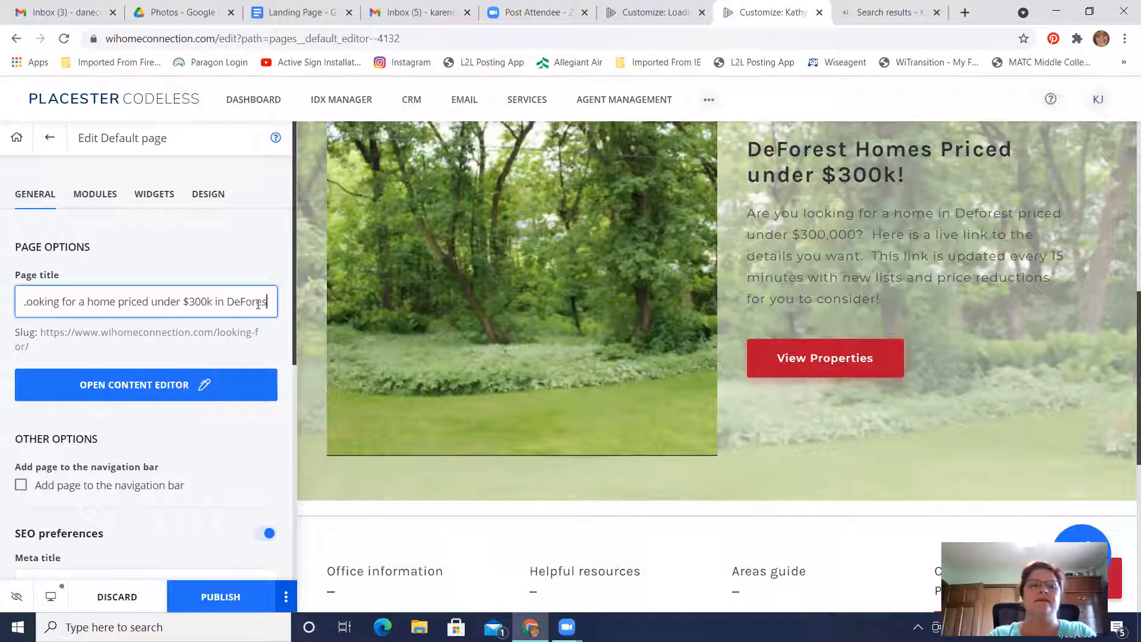
{"action": "left_click", "coordinate": [268, 306]}
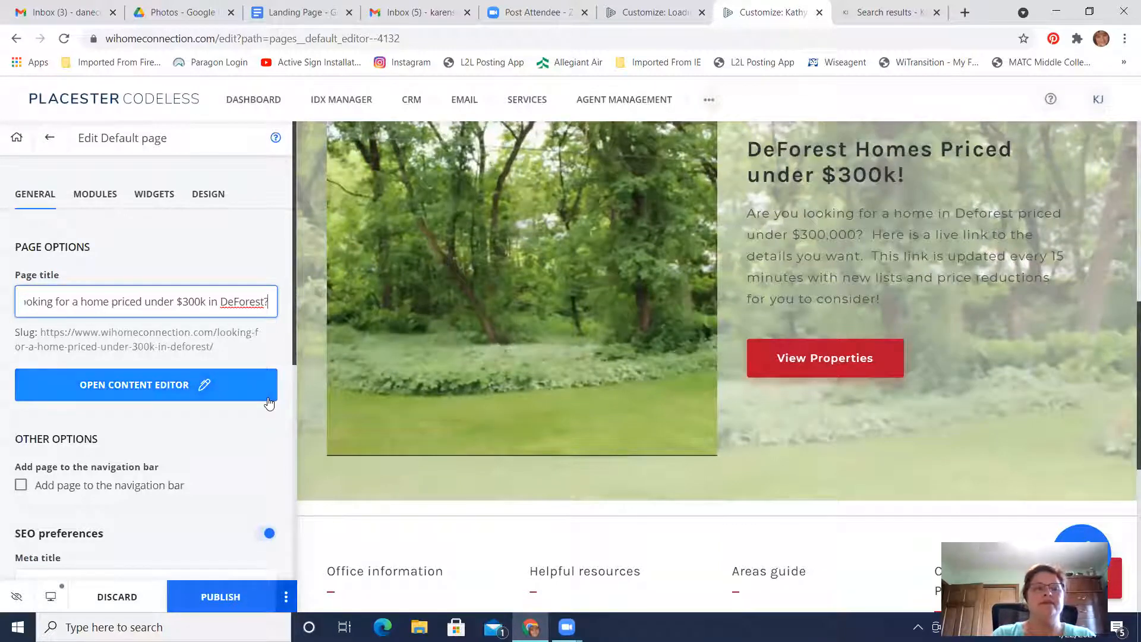
Review the page's SEO preferences, including the meta fields and meta image, and the page preview from title to footer
{"action": "scroll", "coordinate": [268, 403], "scroll_direction": "down", "scroll_amount": 2}
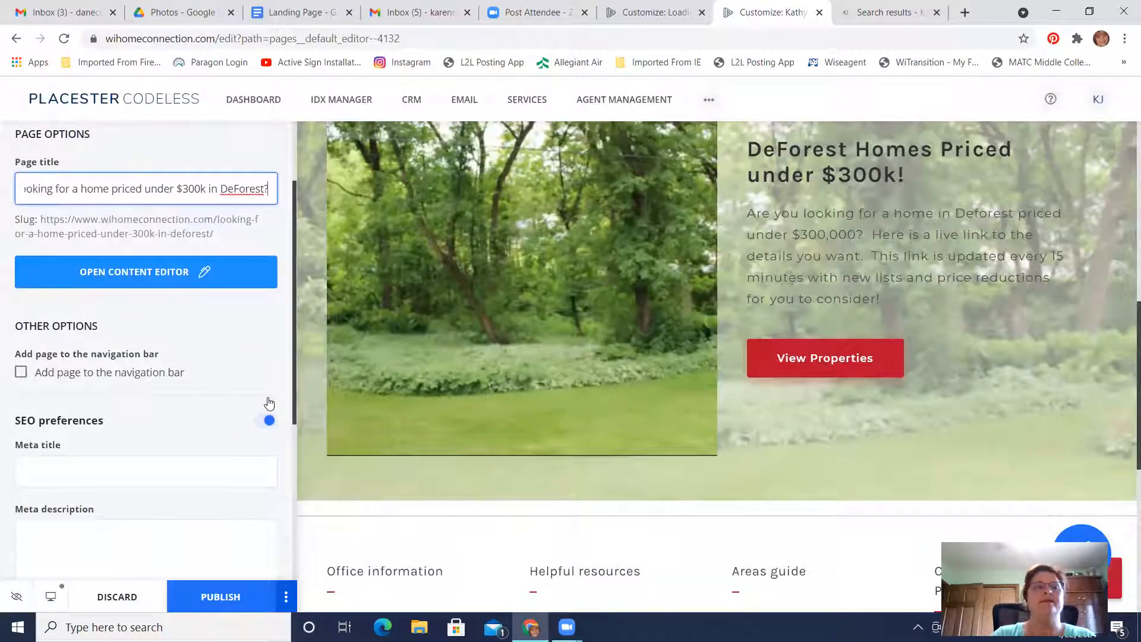
{"action": "scroll", "coordinate": [269, 402], "scroll_direction": "down", "scroll_amount": 5}
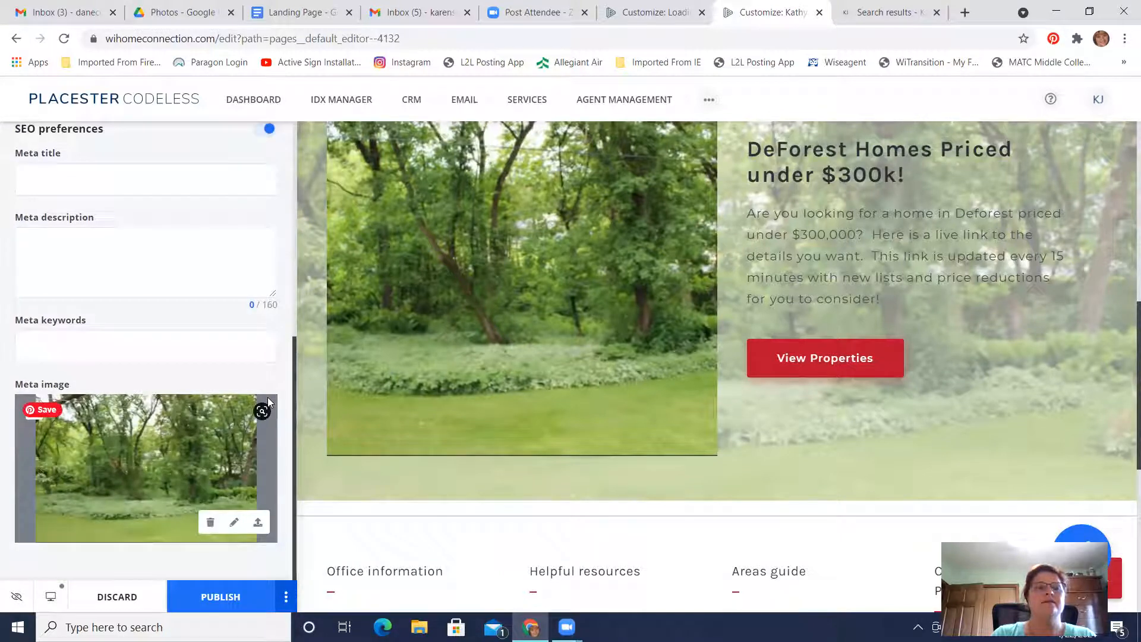
{"action": "scroll", "coordinate": [269, 402], "scroll_direction": "up", "scroll_amount": 7}
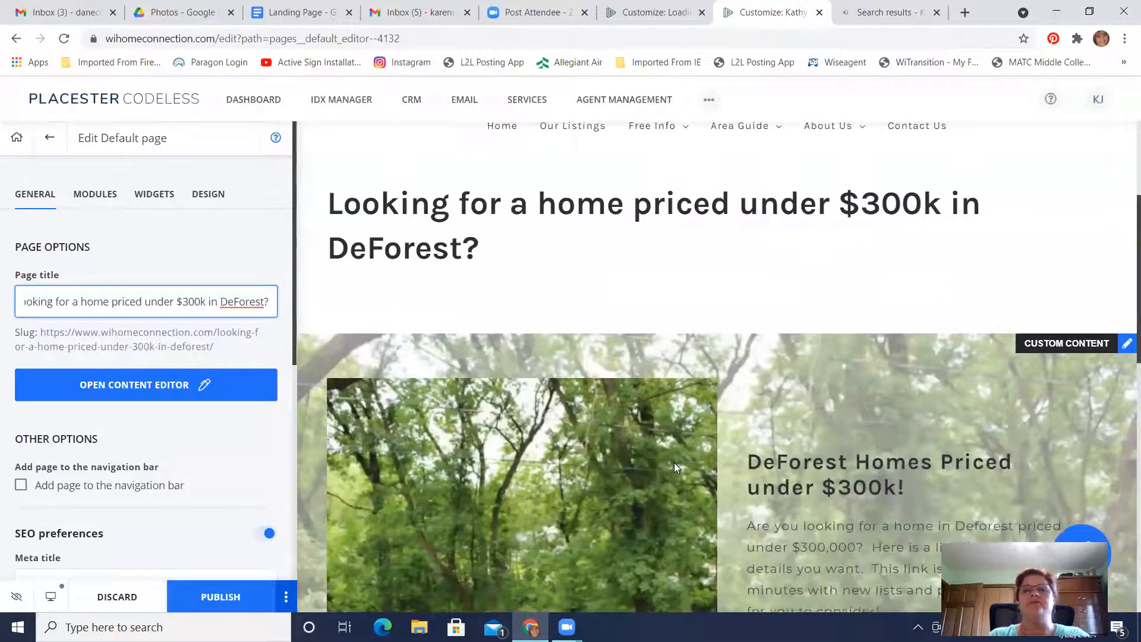
{"action": "scroll", "coordinate": [582, 424], "scroll_direction": "down", "scroll_amount": 7}
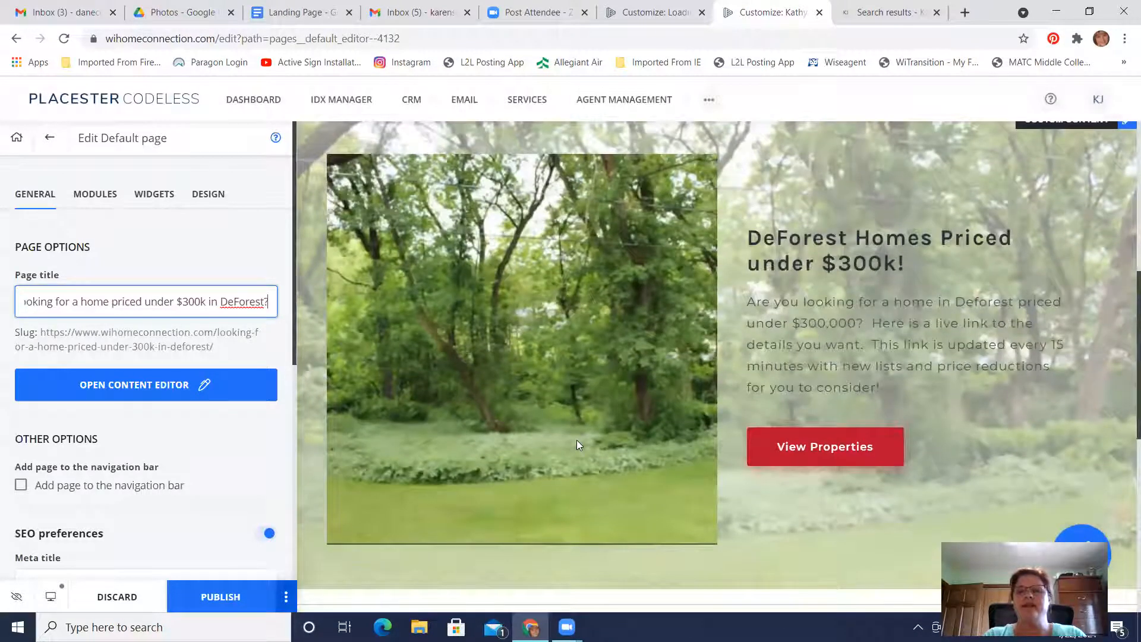
{"action": "scroll", "coordinate": [577, 443], "scroll_direction": "down", "scroll_amount": 3}
{"action": "scroll", "coordinate": [544, 331], "scroll_direction": "down", "scroll_amount": 6}
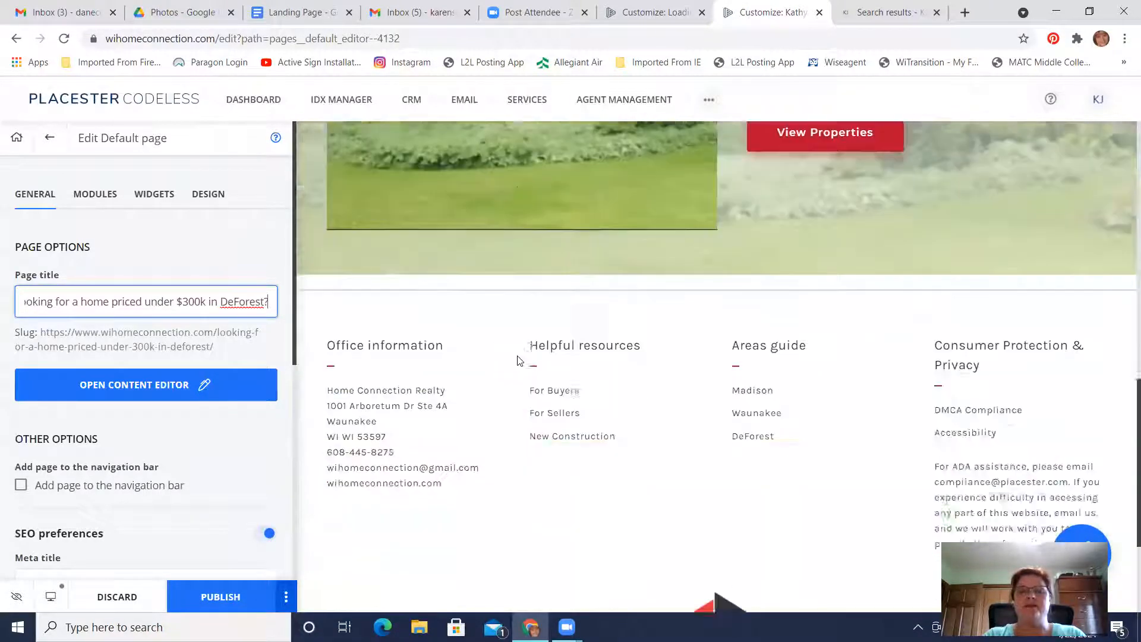
{"action": "scroll", "coordinate": [517, 361], "scroll_direction": "up", "scroll_amount": 8}
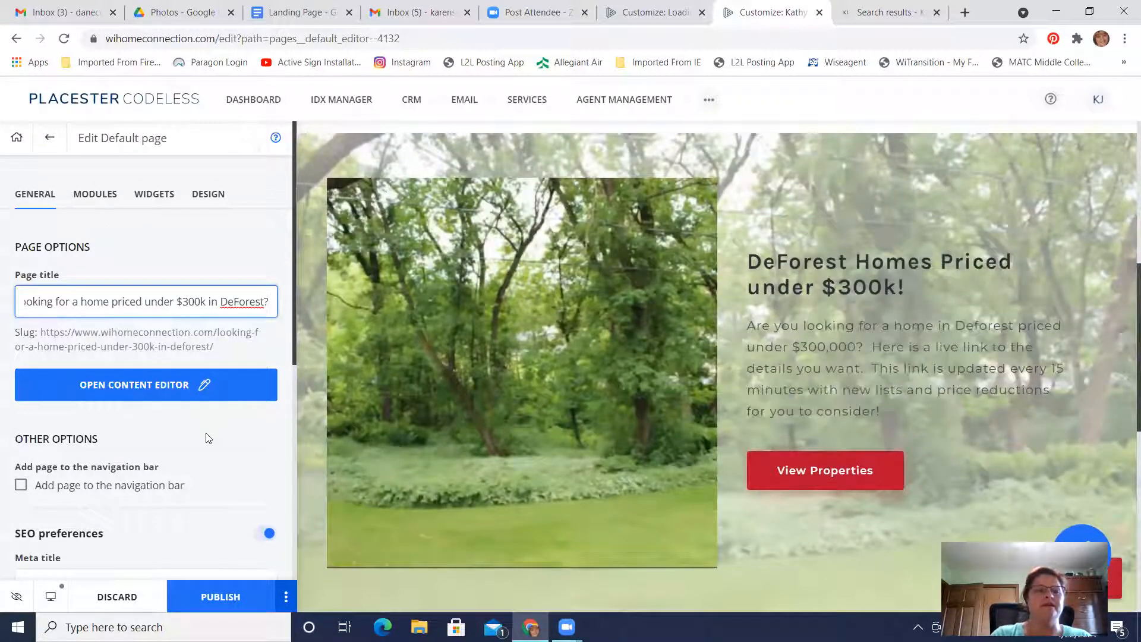
{"action": "scroll", "coordinate": [208, 438], "scroll_direction": "down", "scroll_amount": 5}
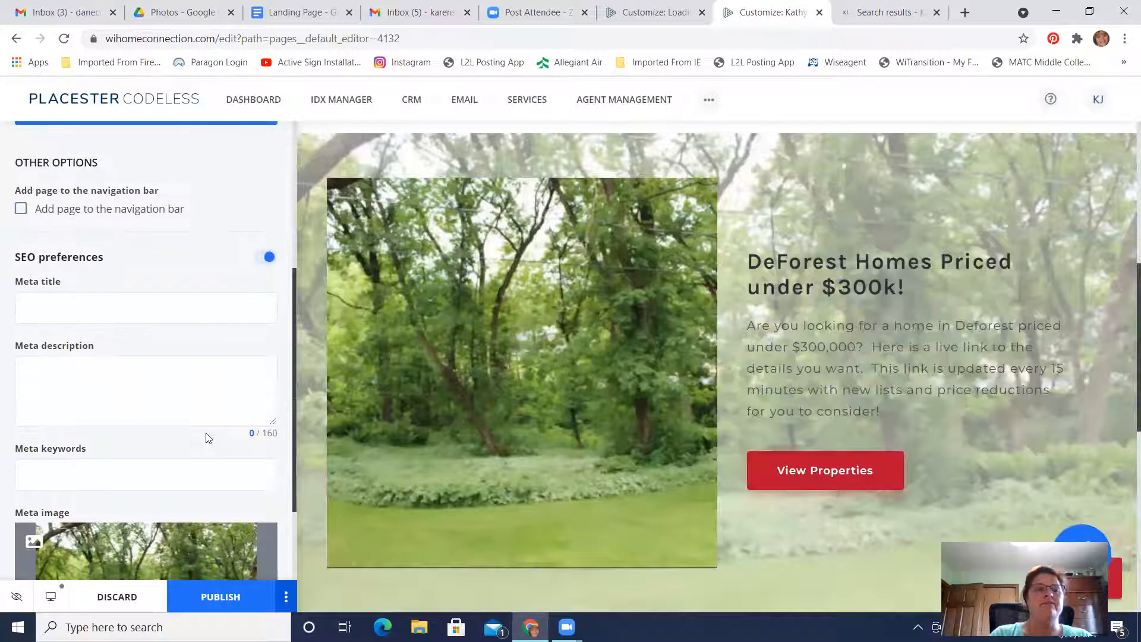
{"action": "left_click", "coordinate": [184, 406]}
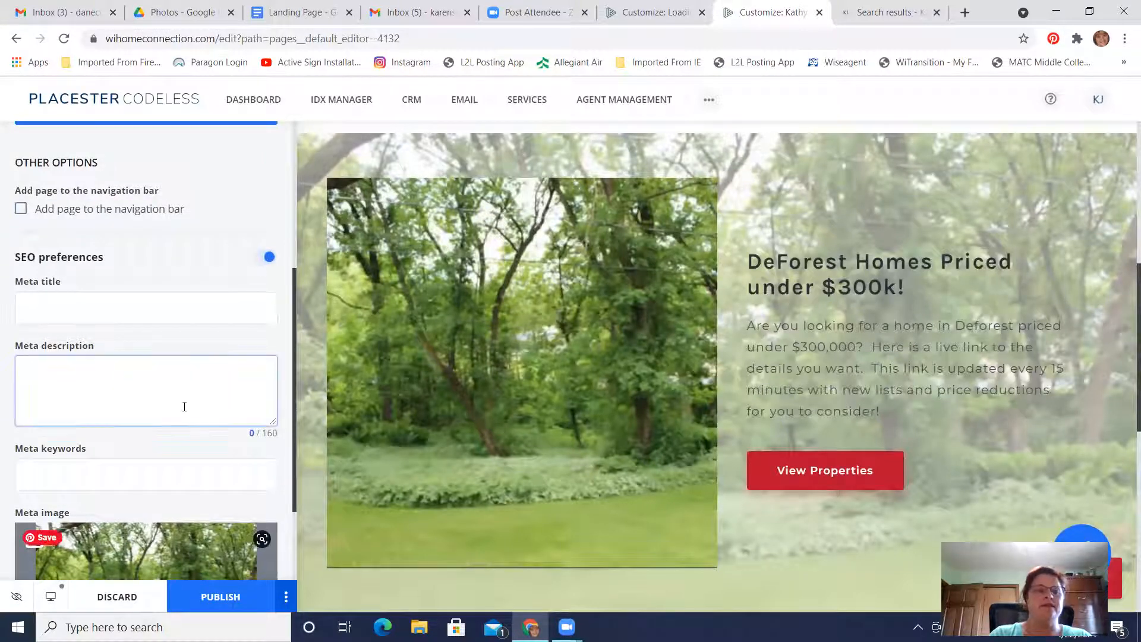
{"action": "scroll", "coordinate": [161, 422], "scroll_direction": "down", "scroll_amount": 2}
{"action": "scroll", "coordinate": [126, 460], "scroll_direction": "up", "scroll_amount": 6}
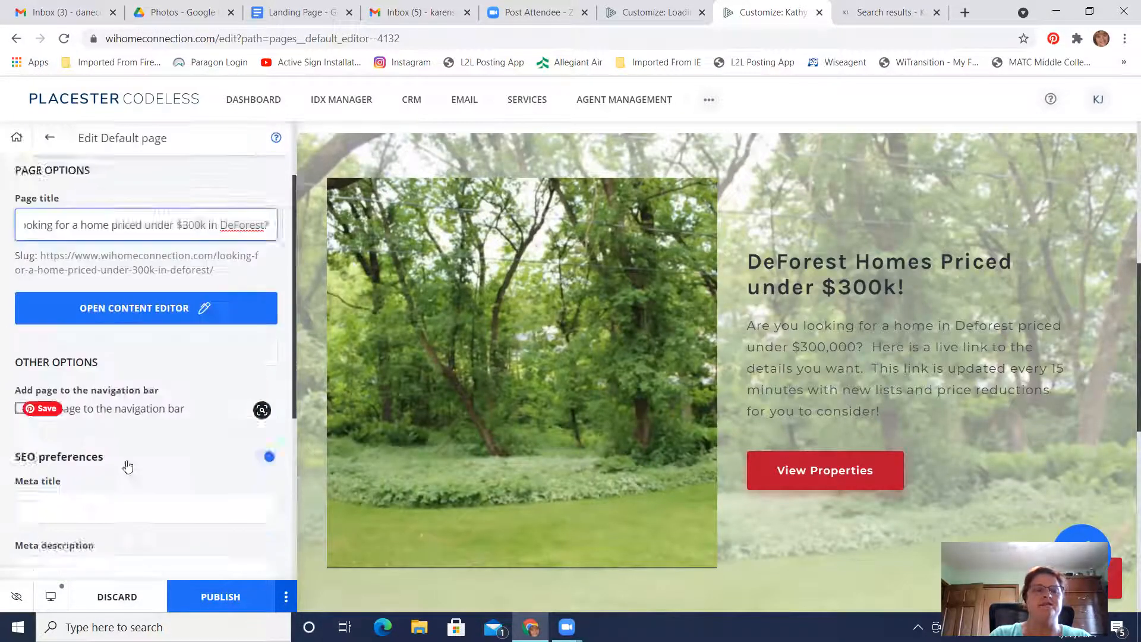
Reopen the DeForest Homes for Sale module, check its title and description, and save it without discarding changes
{"action": "left_click", "coordinate": [92, 201]}
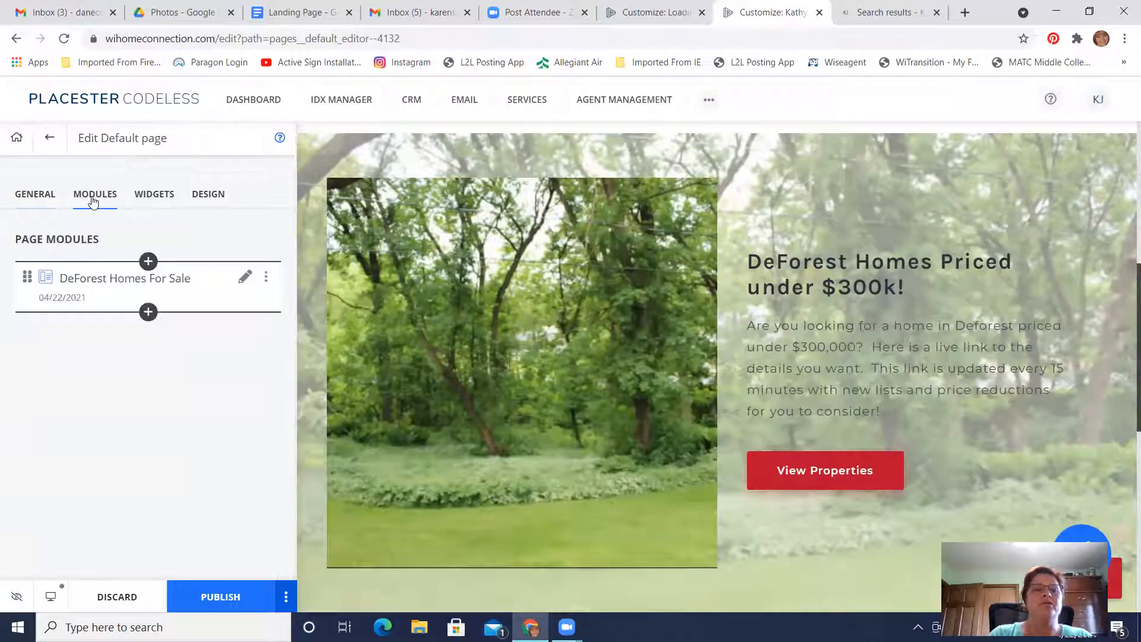
{"action": "left_click", "coordinate": [243, 283]}
{"action": "left_click", "coordinate": [133, 435]}
{"action": "scroll", "coordinate": [133, 435], "scroll_direction": "down", "scroll_amount": 2}
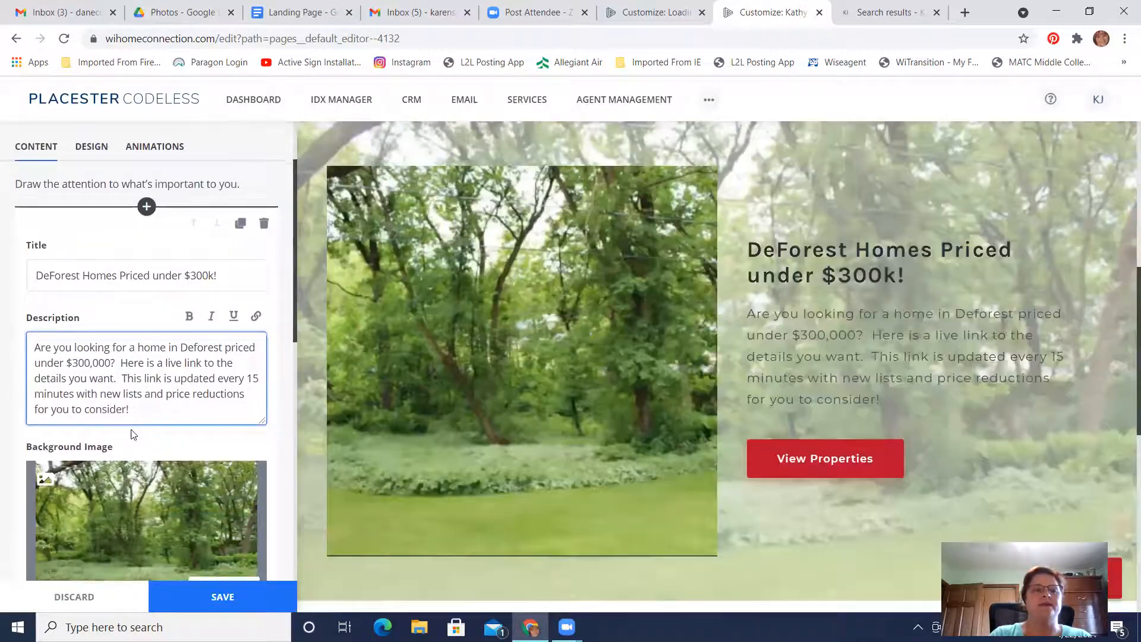
{"action": "scroll", "coordinate": [133, 434], "scroll_direction": "down", "scroll_amount": 4}
{"action": "scroll", "coordinate": [132, 430], "scroll_direction": "up", "scroll_amount": 6}
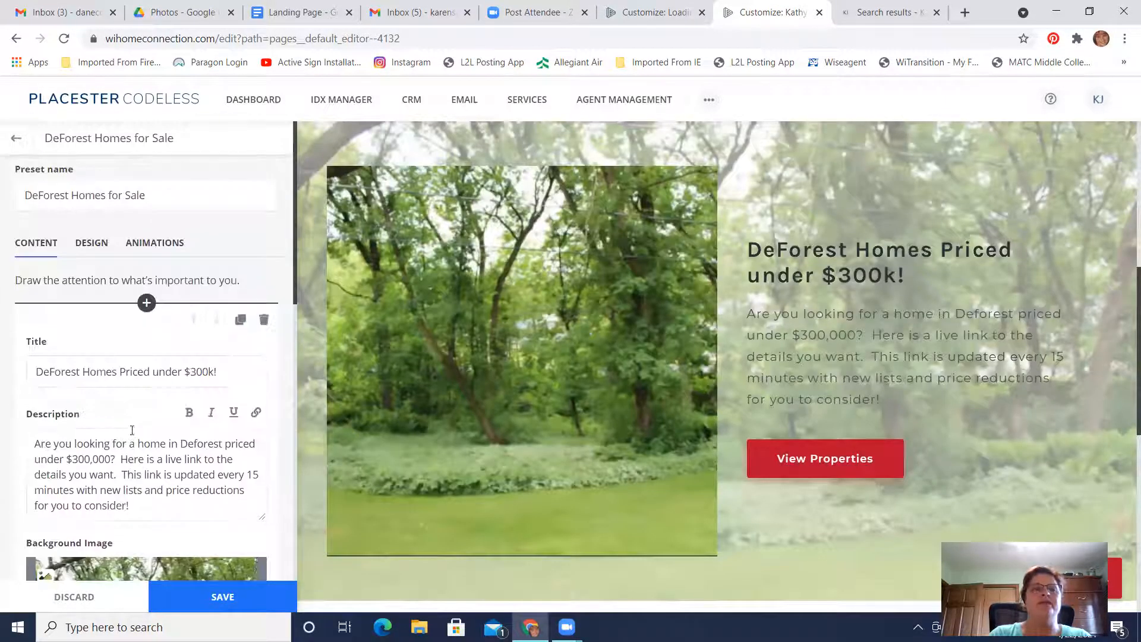
{"action": "left_click", "coordinate": [16, 137]}
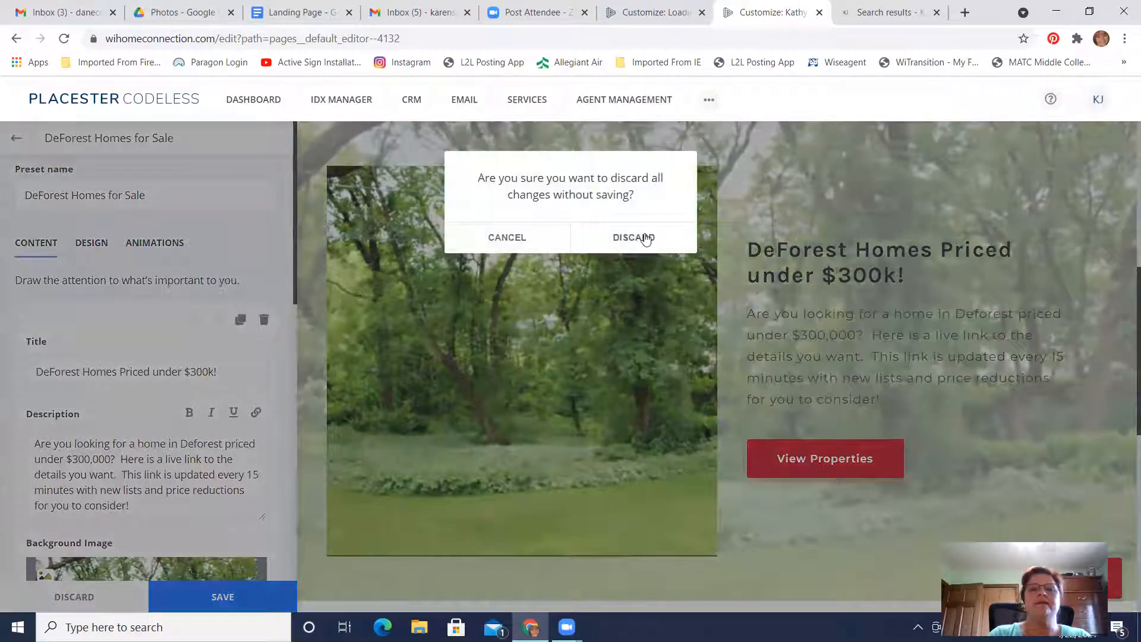
{"action": "left_click", "coordinate": [506, 237]}
{"action": "left_click", "coordinate": [224, 596]}
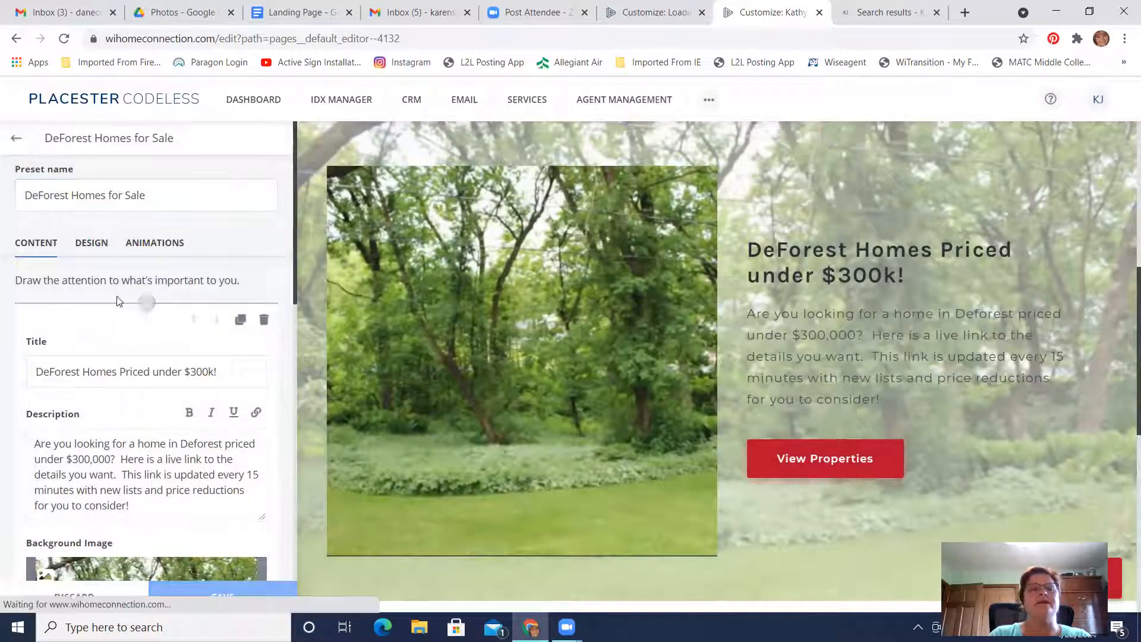
Highlight the page's full slug URL in the general page options
{"action": "left_click", "coordinate": [40, 196]}
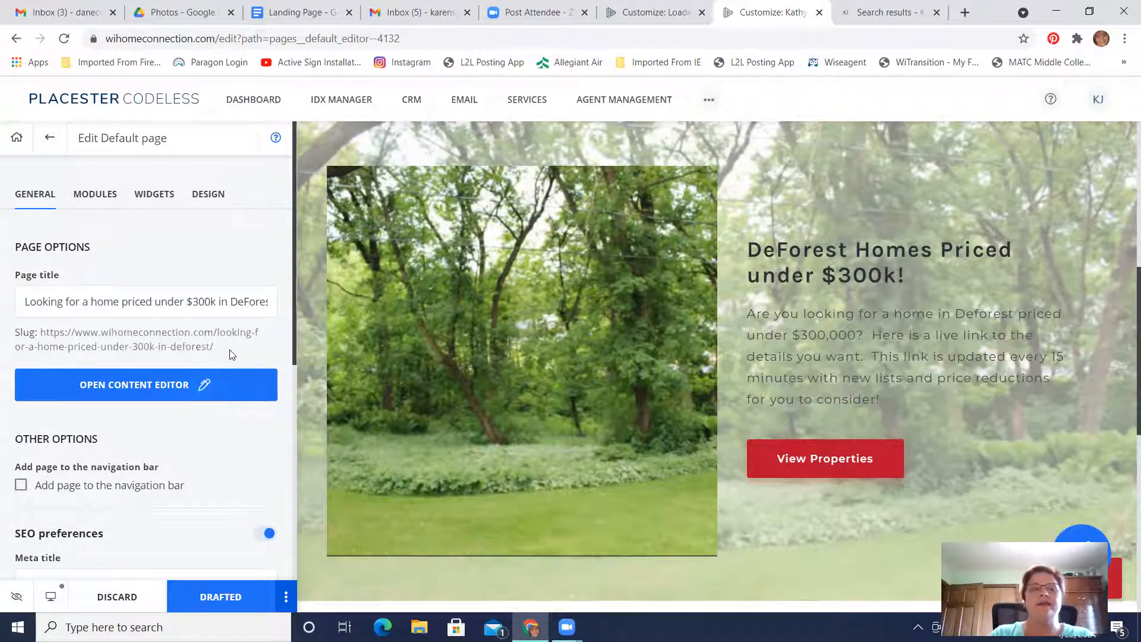
{"action": "left_click_drag", "start_coordinate": [223, 350], "coordinate": [61, 335]}
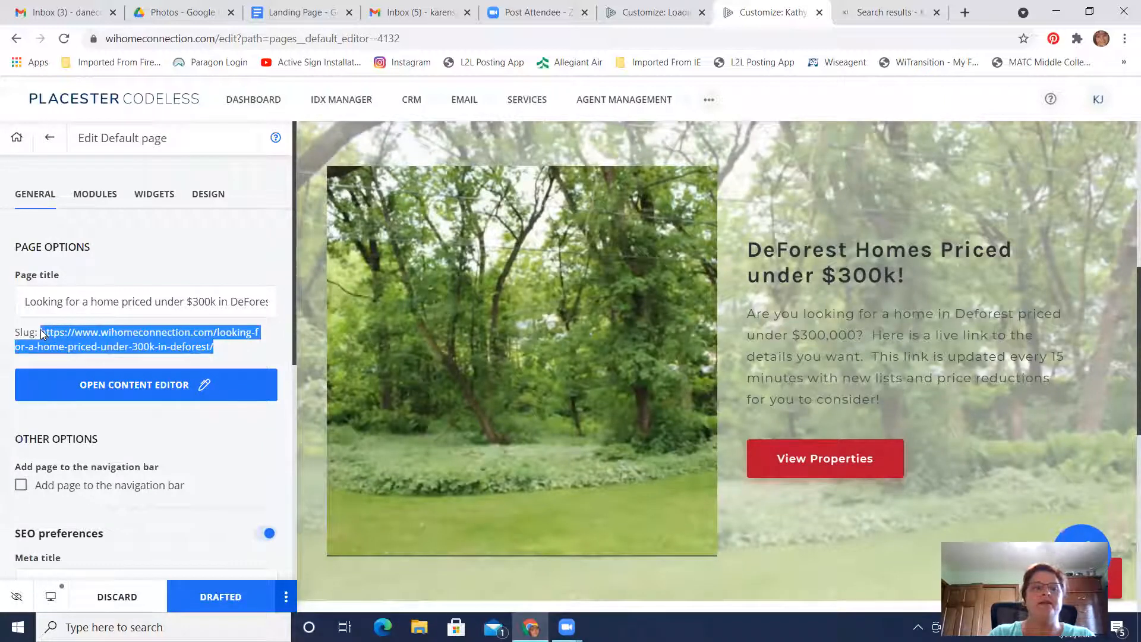
{"action": "left_click", "coordinate": [260, 357]}
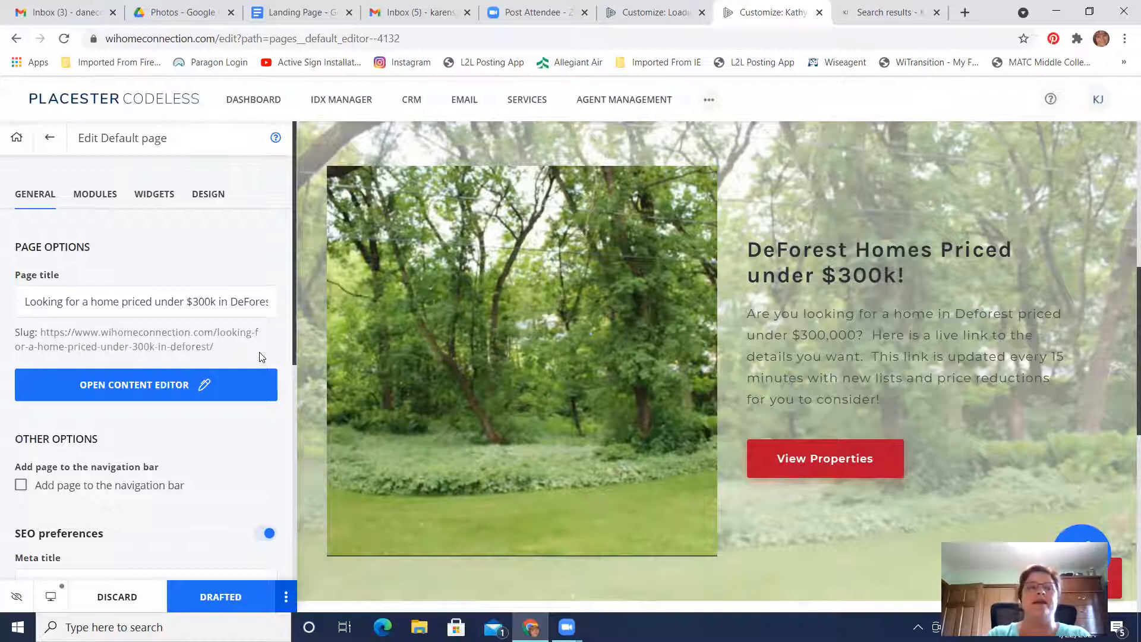
Publish the drafted page instead of discarding its changes, and review the page preview from the content card up to the header
{"action": "left_click", "coordinate": [17, 139]}
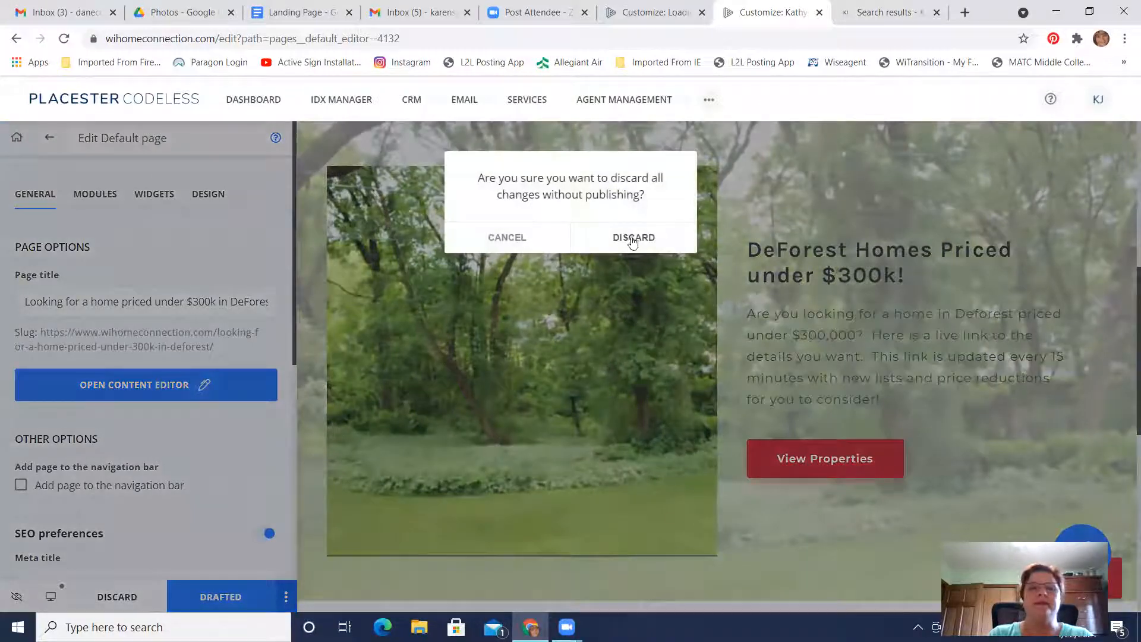
{"action": "left_click", "coordinate": [515, 239]}
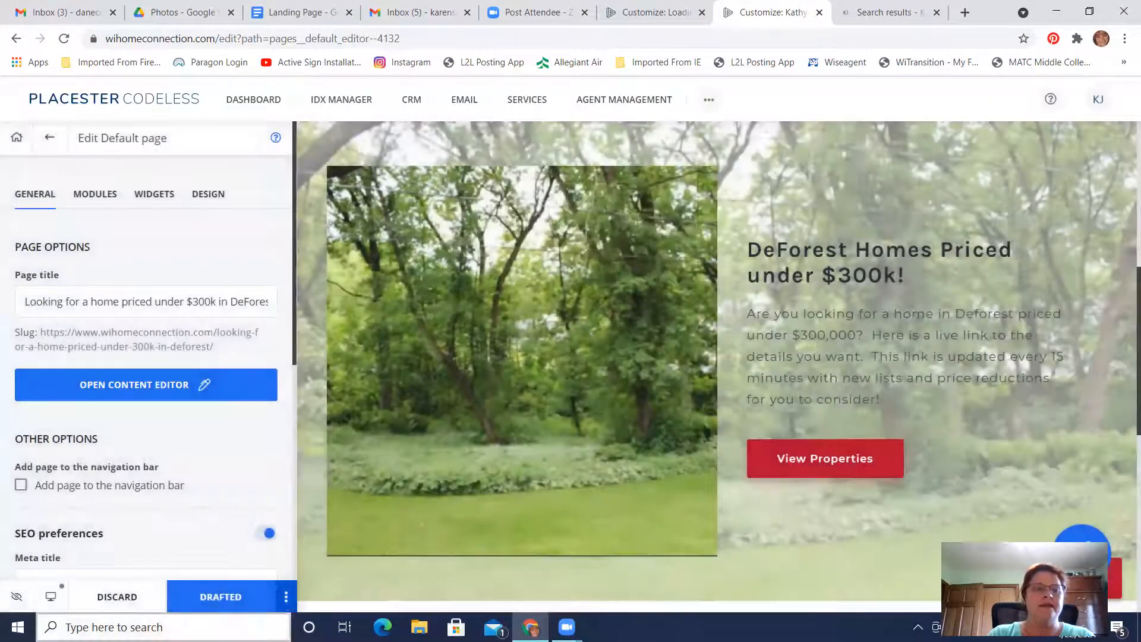
{"action": "left_click", "coordinate": [241, 598]}
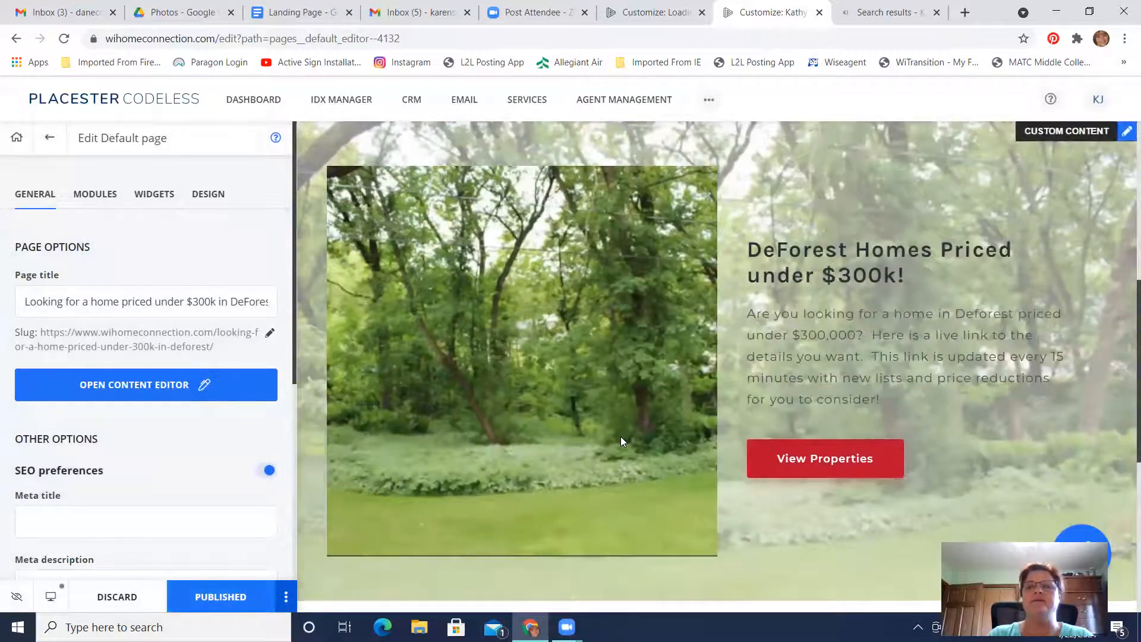
{"action": "scroll", "coordinate": [622, 440], "scroll_direction": "down", "scroll_amount": 8}
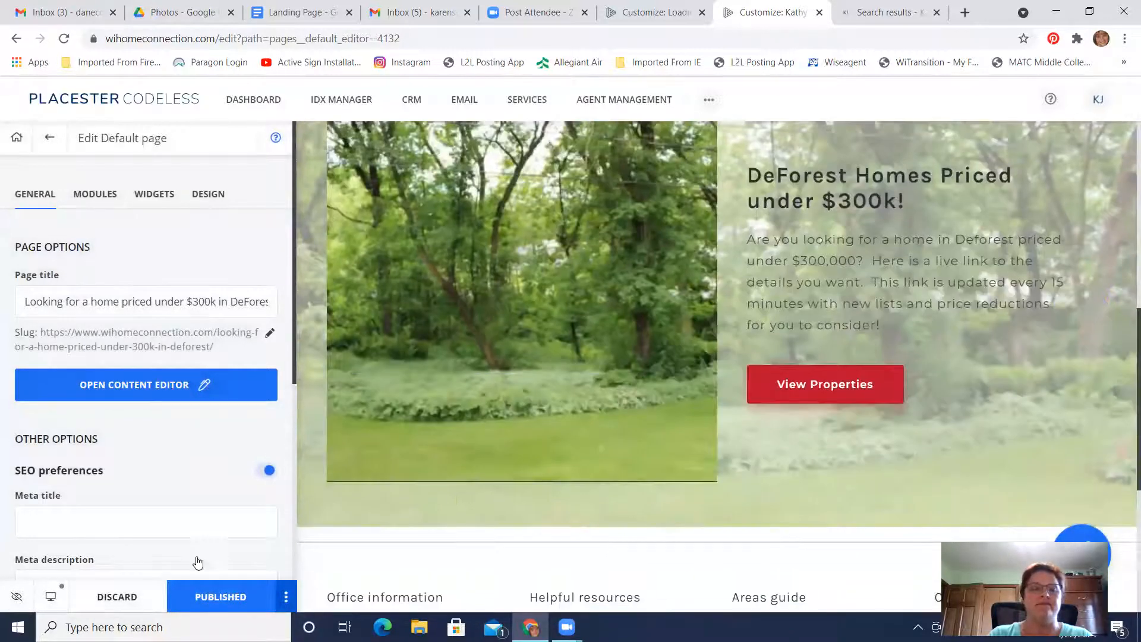
{"action": "scroll", "coordinate": [802, 314], "scroll_direction": "up", "scroll_amount": 6}
{"action": "scroll", "coordinate": [802, 314], "scroll_direction": "down", "scroll_amount": 5}
{"action": "scroll", "coordinate": [802, 314], "scroll_direction": "up", "scroll_amount": 4}
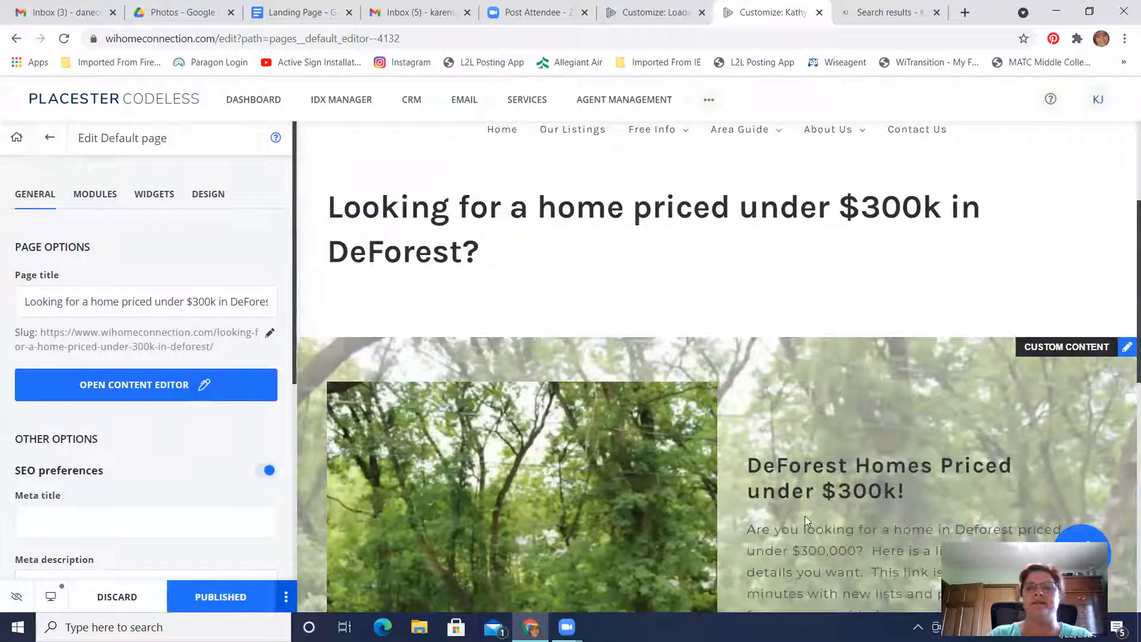
{"action": "scroll", "coordinate": [561, 444], "scroll_direction": "up", "scroll_amount": 2}
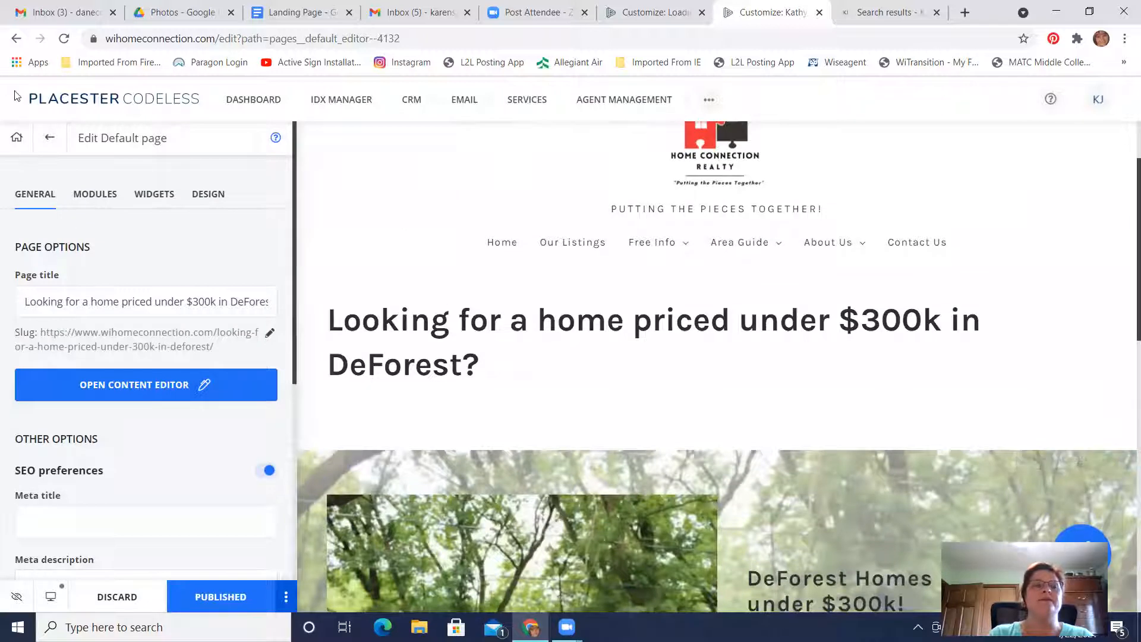
Reopen the published page "Looking for a home priced under $300k in DeForest?" from the site's page list and copy its full slug URL
{"action": "left_click", "coordinate": [17, 140]}
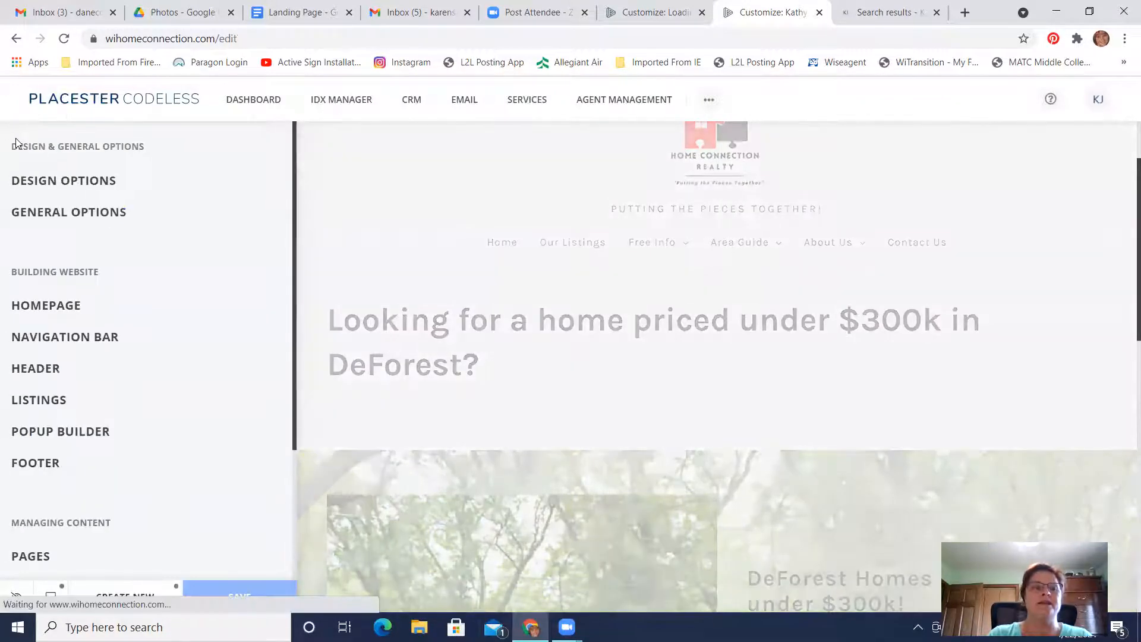
{"action": "scroll", "coordinate": [119, 320], "scroll_direction": "down", "scroll_amount": 3}
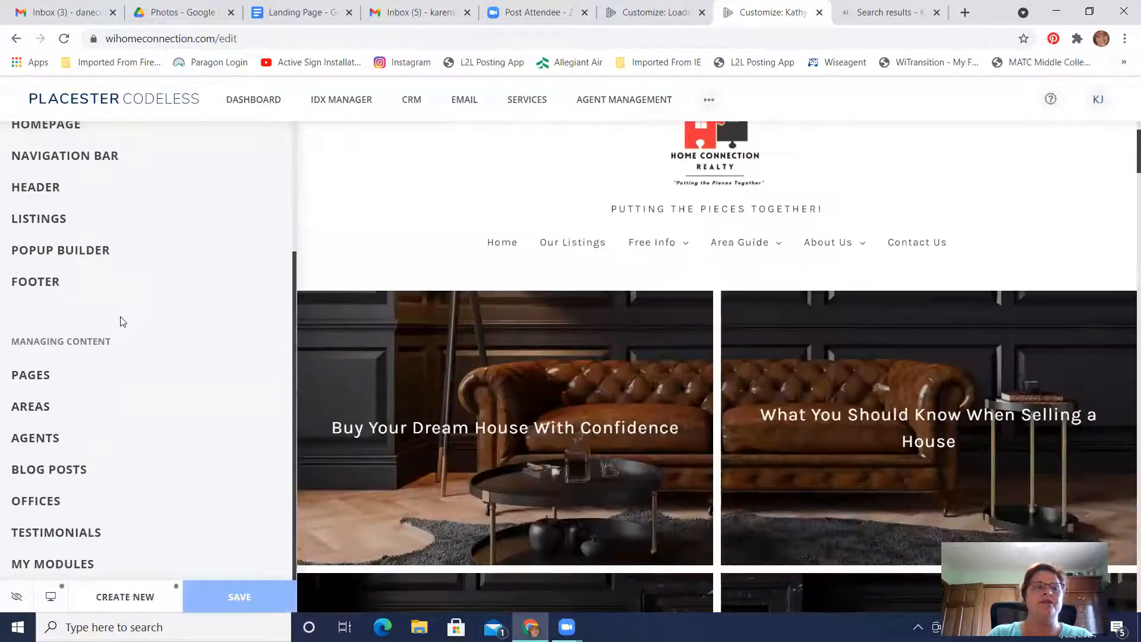
{"action": "left_click", "coordinate": [27, 377]}
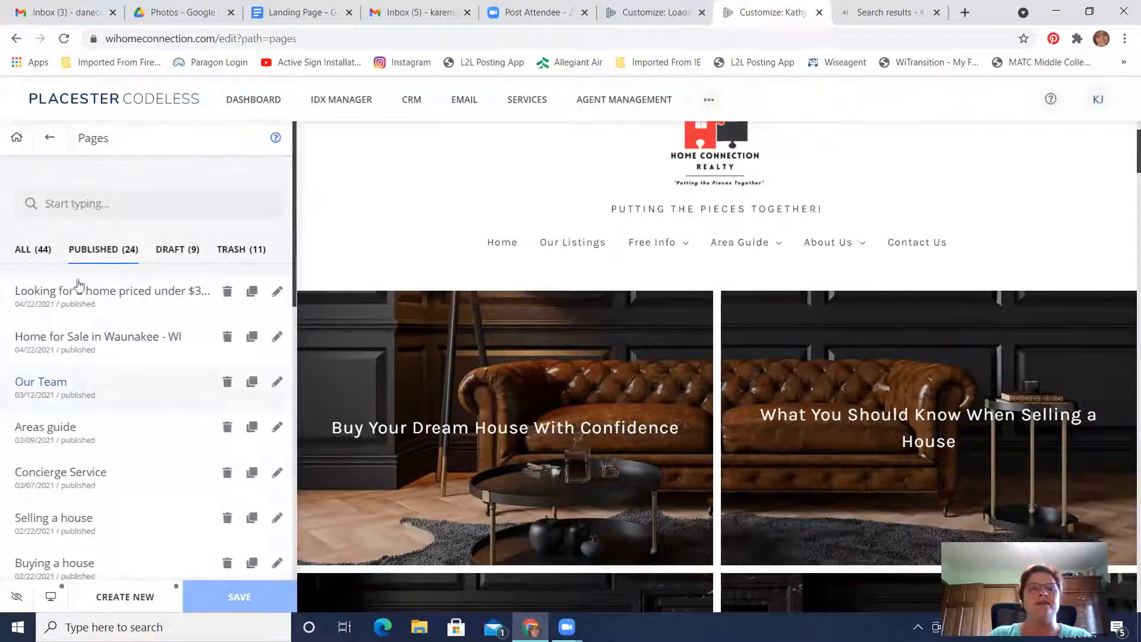
{"action": "left_click", "coordinate": [121, 292]}
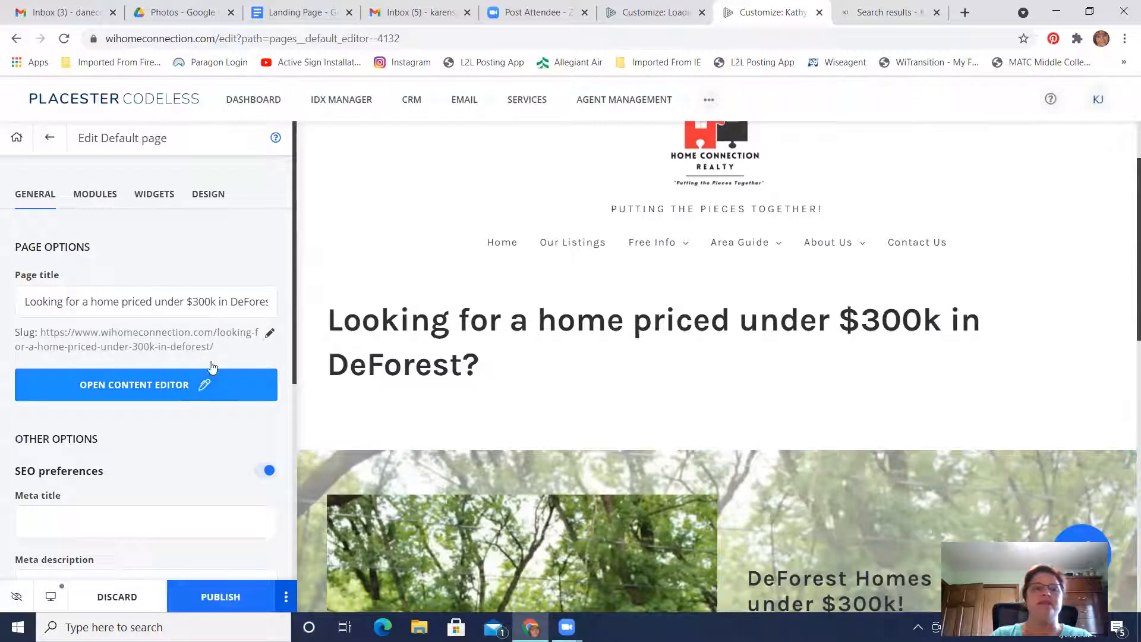
{"action": "left_click_drag", "start_coordinate": [222, 351], "coordinate": [43, 333]}
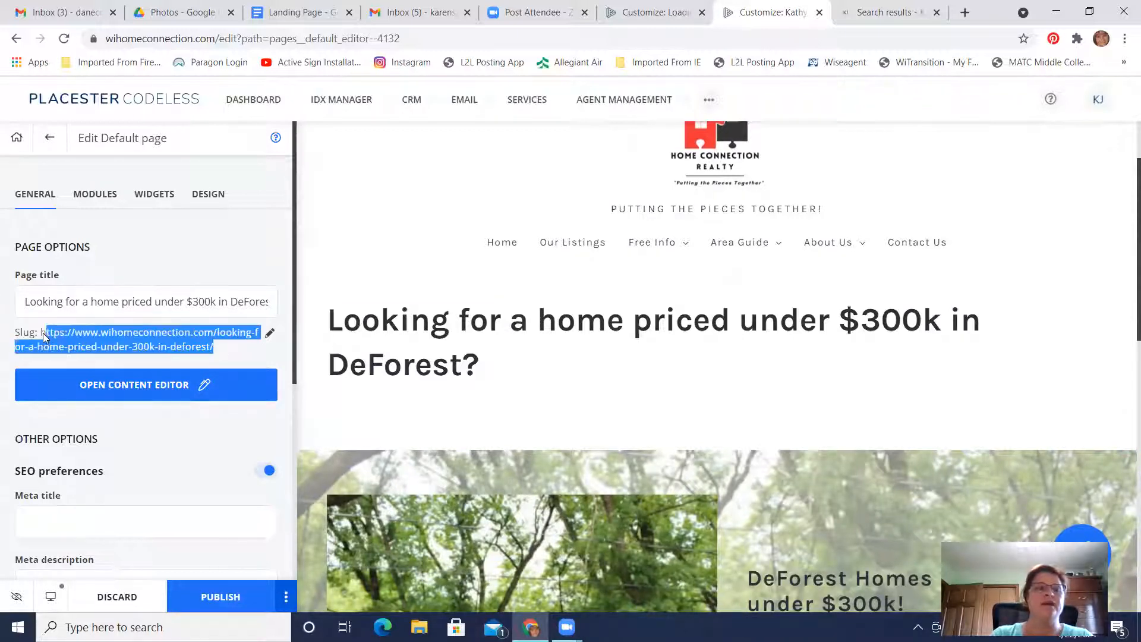
{"action": "right_click", "coordinate": [83, 337]}
{"action": "left_click", "coordinate": [118, 350]}
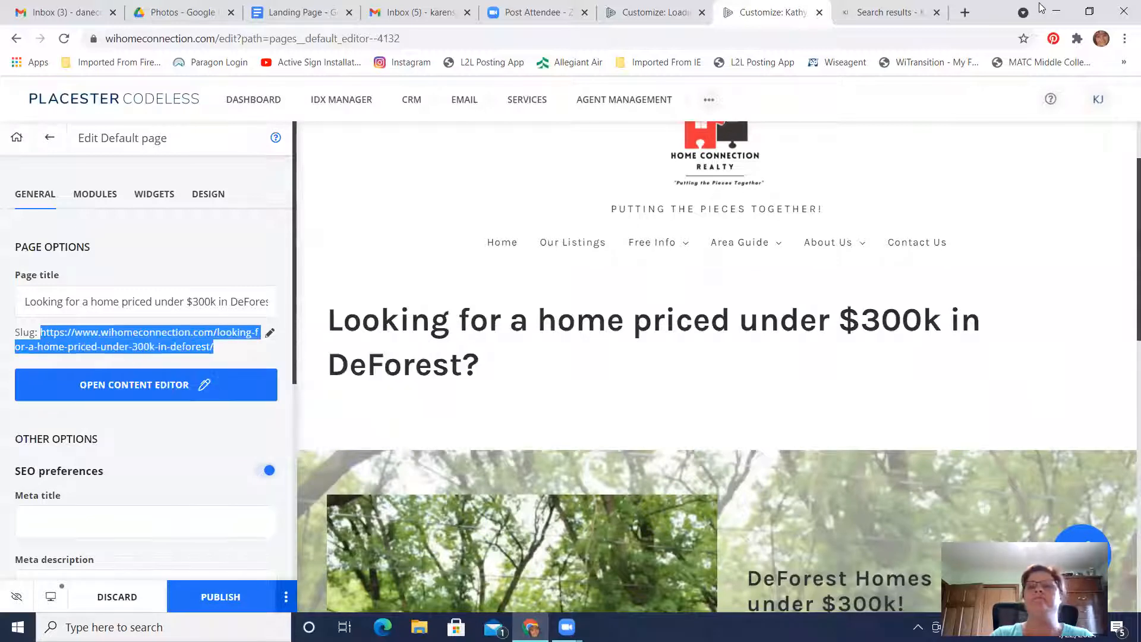
Switch to Facebook in a new tab, start a public post with the copied landing page link, and check the link preview
{"action": "left_click", "coordinate": [965, 12]}
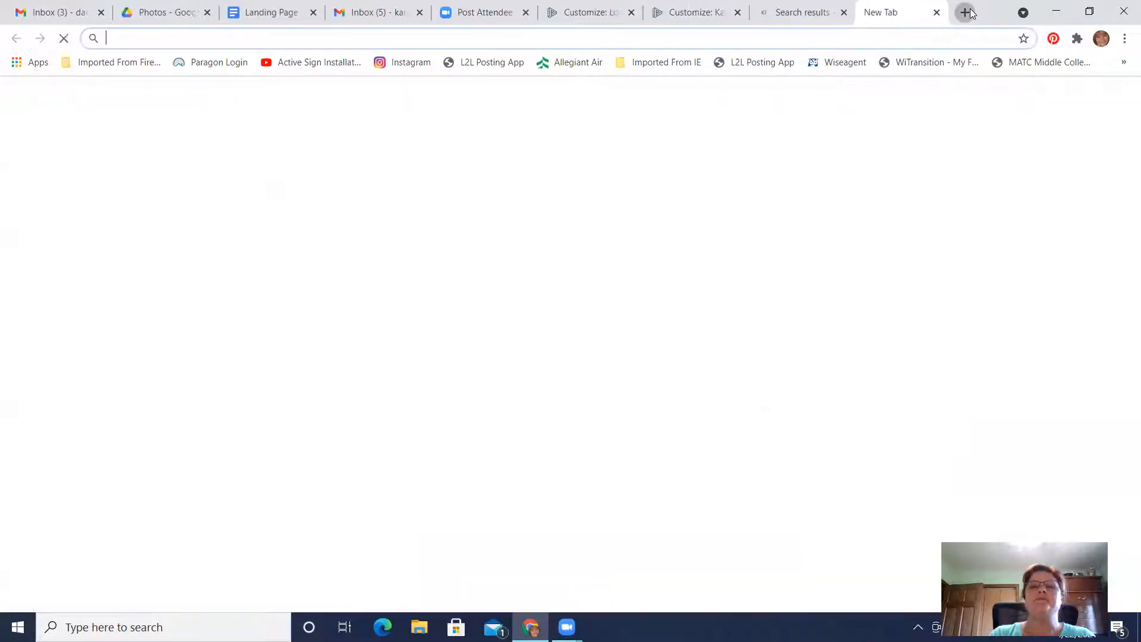
{"action": "type", "text": "fac"}
{"action": "key", "text": "Return"}
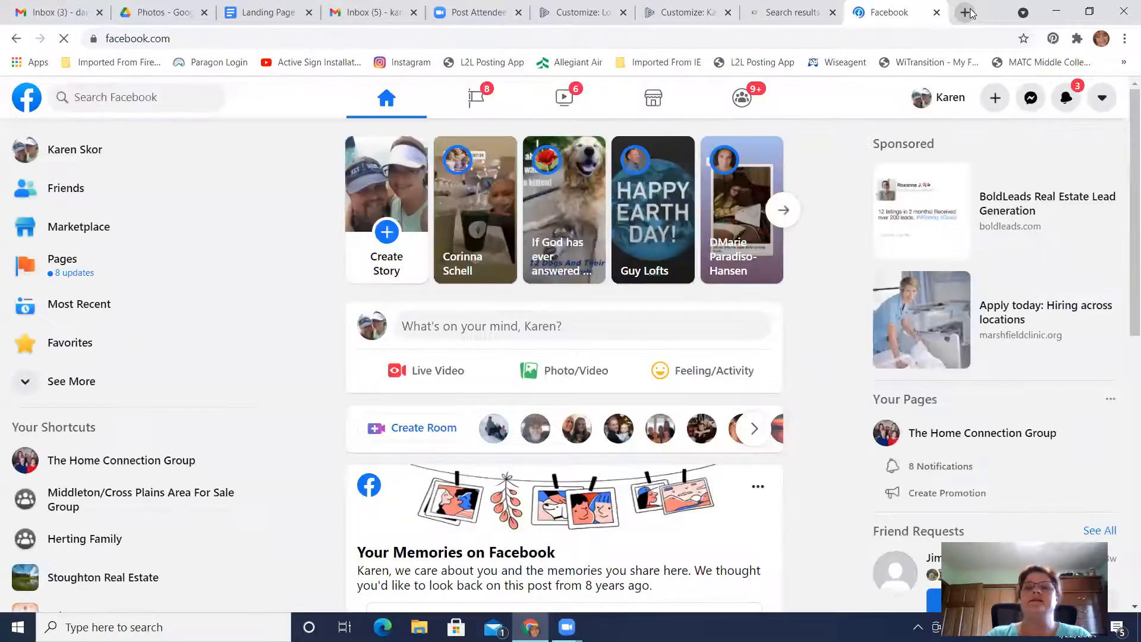
{"action": "scroll", "coordinate": [817, 349], "scroll_direction": "down", "scroll_amount": 1}
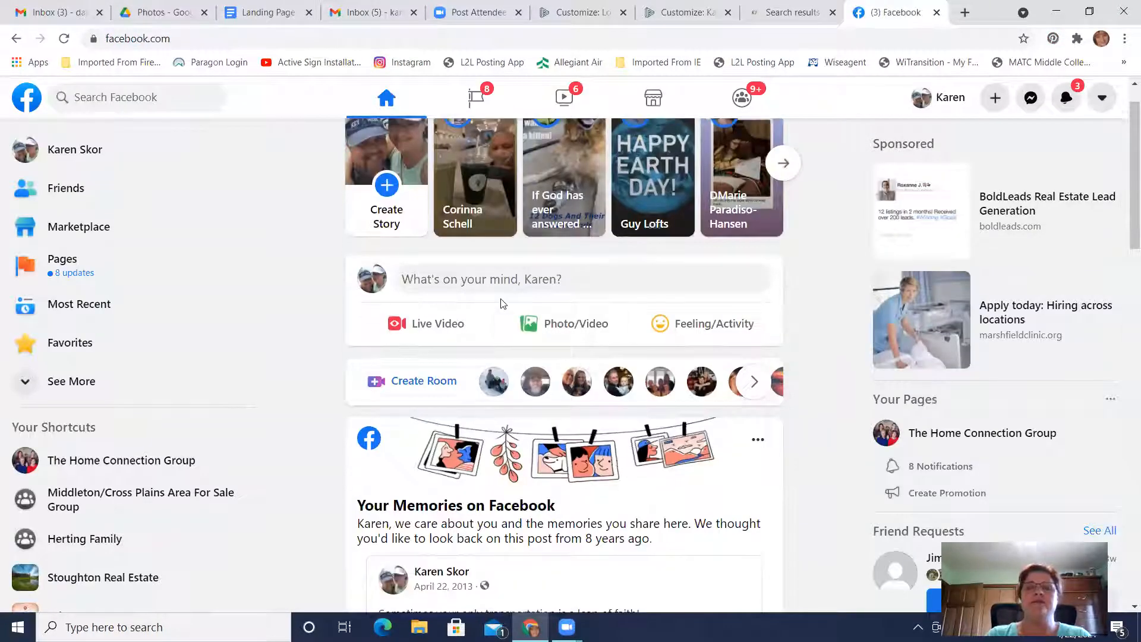
{"action": "left_click", "coordinate": [491, 280]}
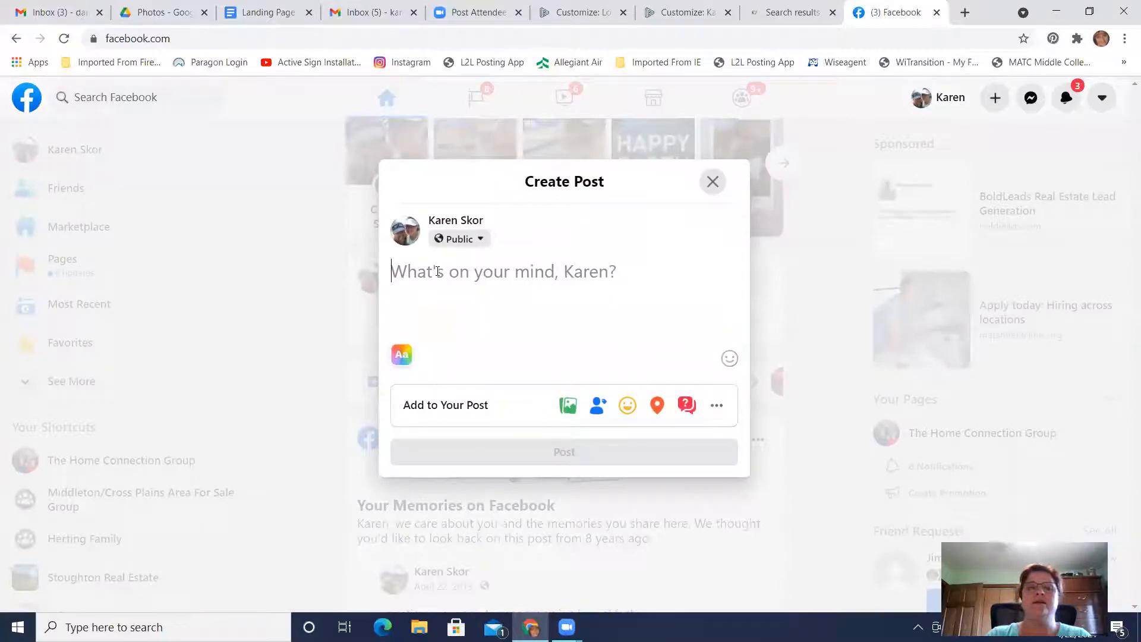
{"action": "right_click", "coordinate": [438, 271]}
{"action": "left_click", "coordinate": [470, 389]}
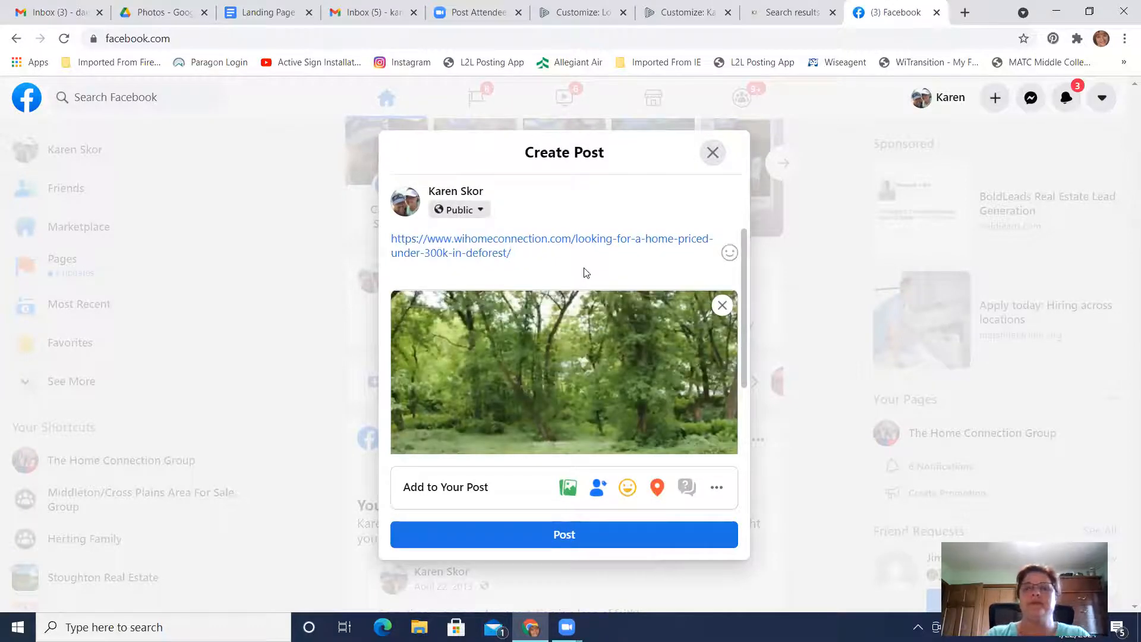
{"action": "scroll", "coordinate": [619, 374], "scroll_direction": "down", "scroll_amount": 2}
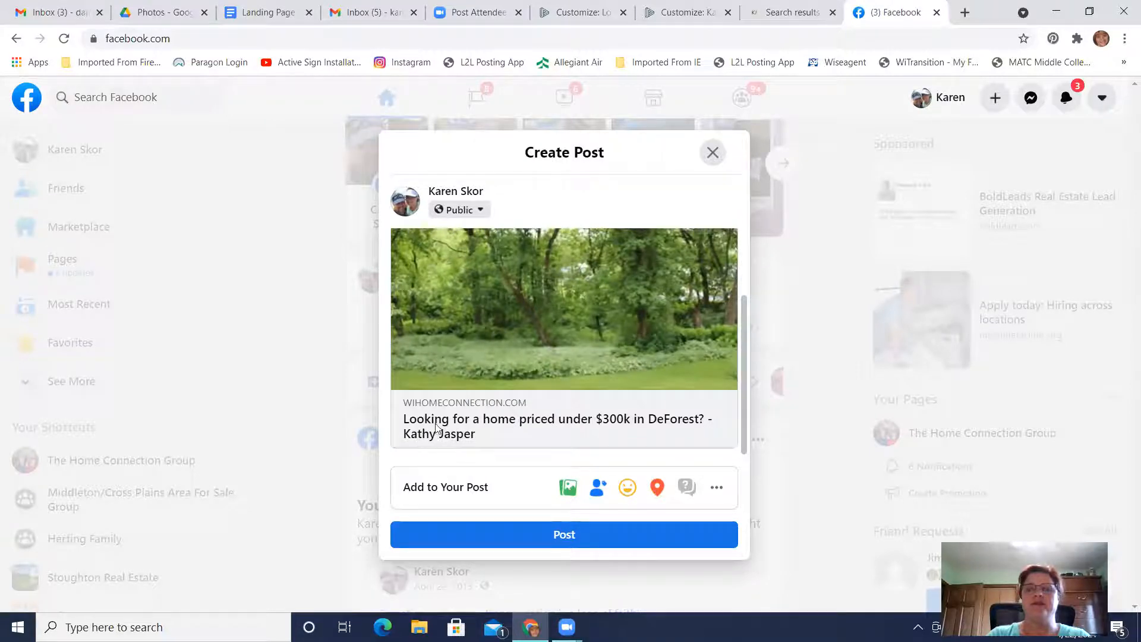
{"action": "scroll", "coordinate": [515, 409], "scroll_direction": "up", "scroll_amount": 2}
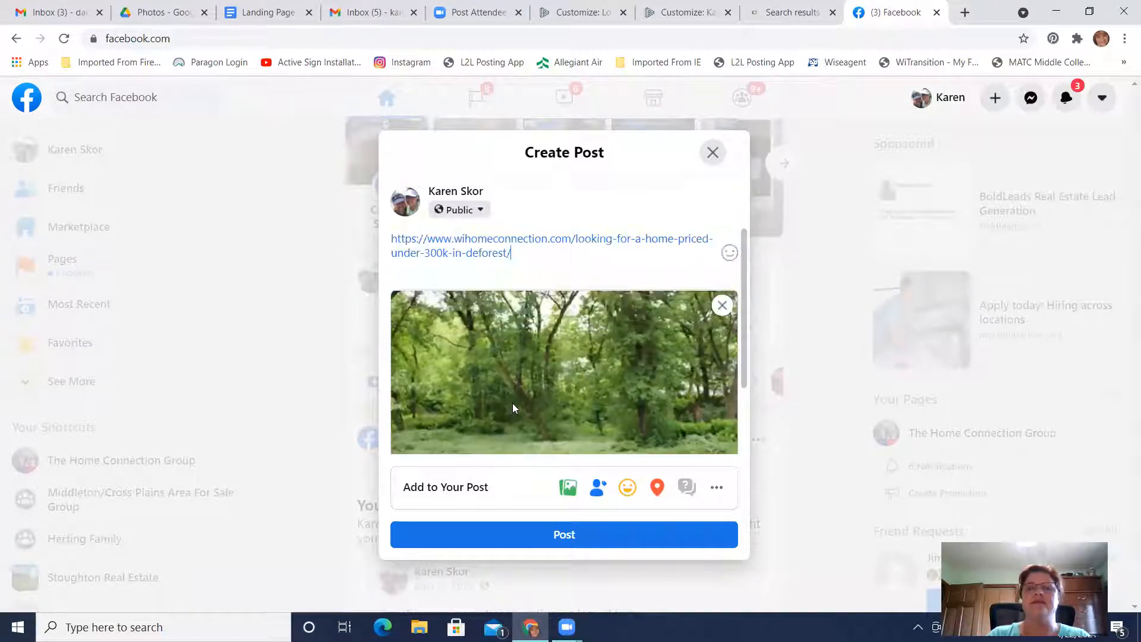
Replace the URL text in the post with "Hey are you interested in finding a DeForest home priced under $300K?"
{"action": "left_click_drag", "start_coordinate": [524, 255], "coordinate": [378, 219]}
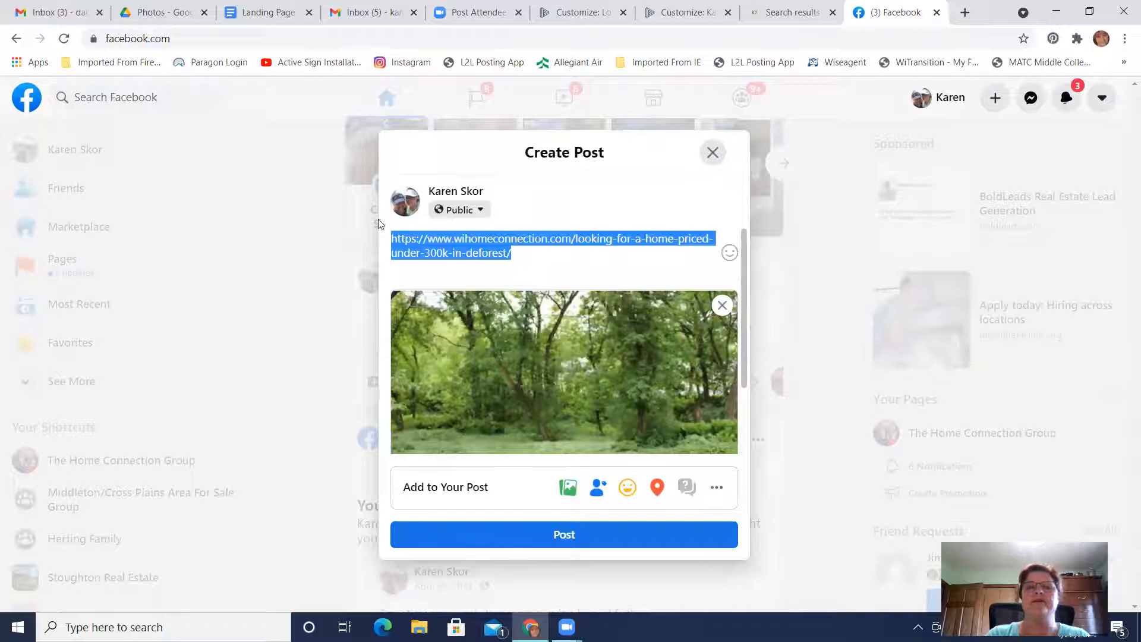
{"action": "type", "text": "Hey ar"}
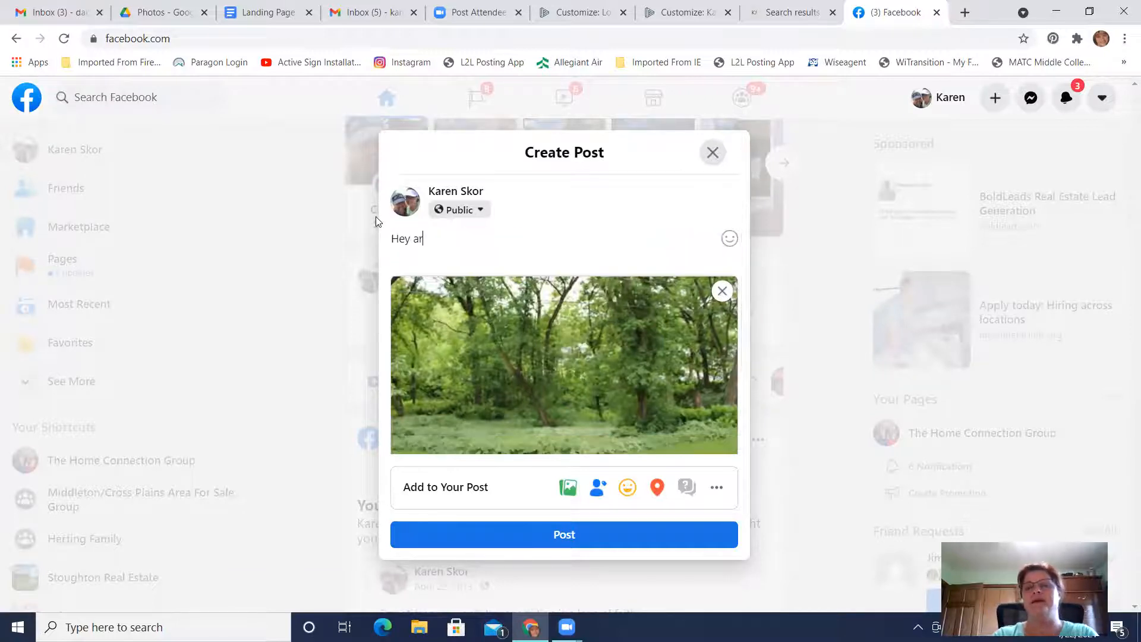
{"action": "type", "text": "e you interested in f"}
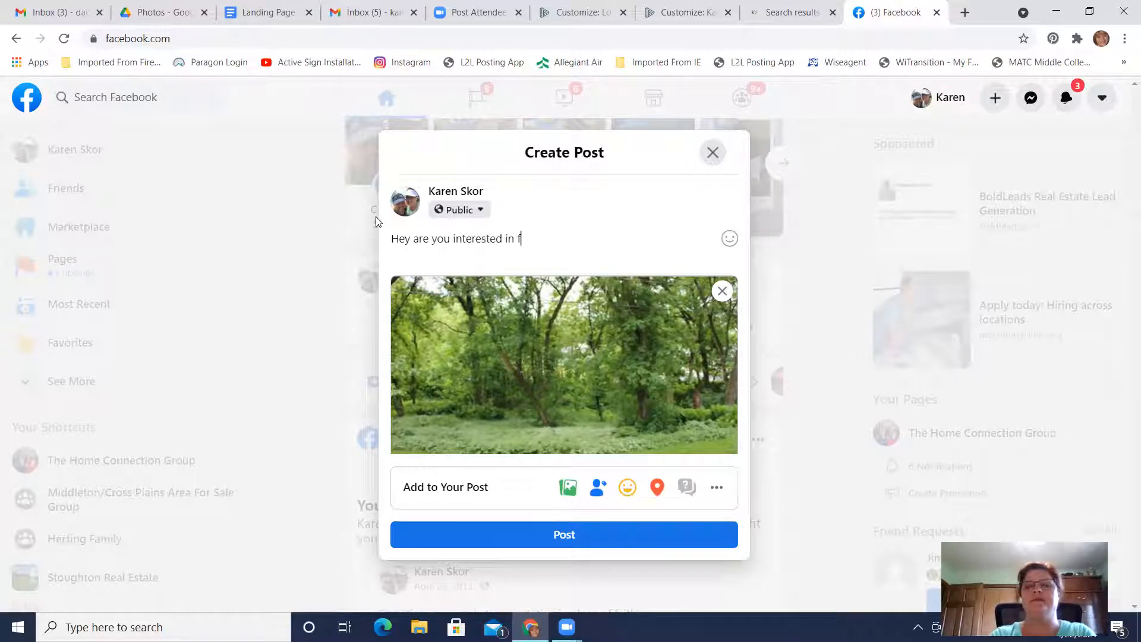
{"action": "type", "text": "inding a DeF"}
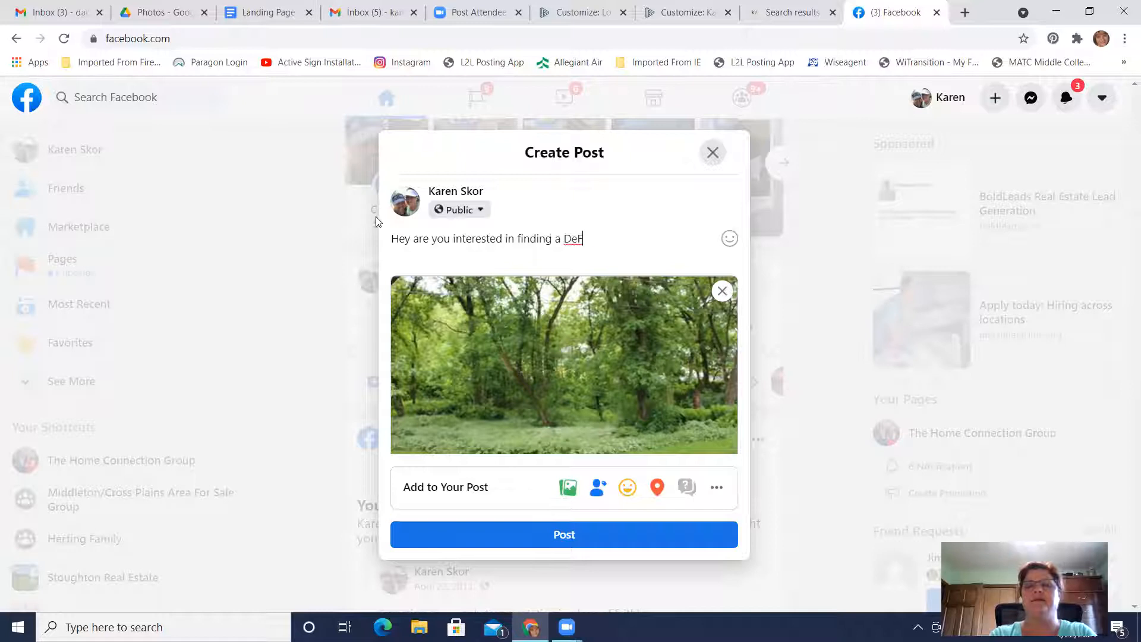
{"action": "type", "text": "orest home priced"}
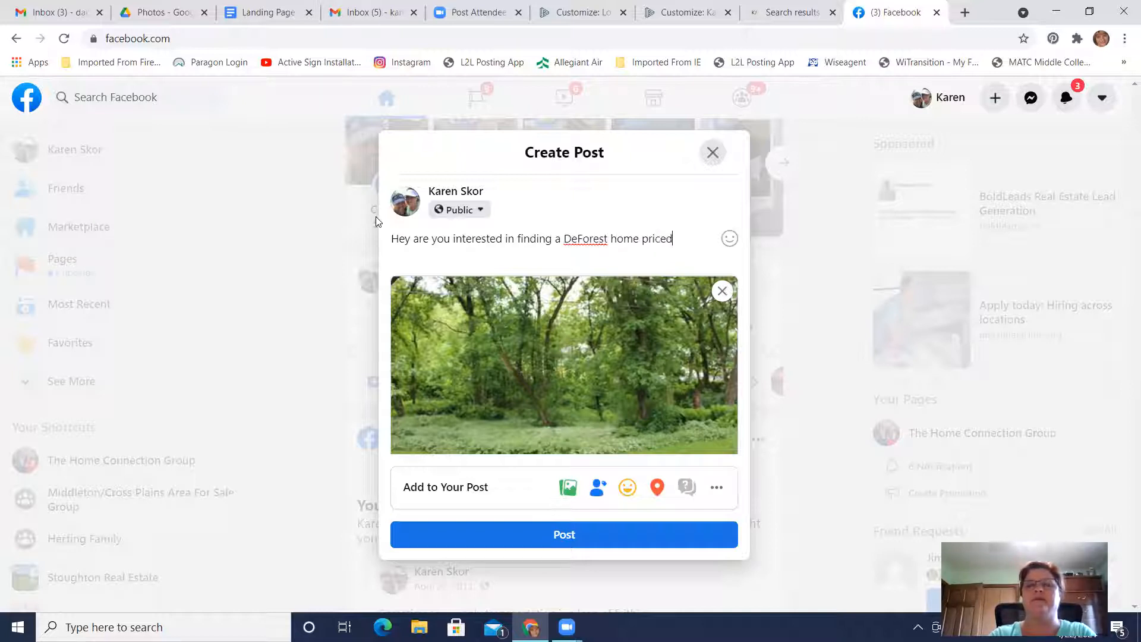
{"action": "type", "text": " uner $300K?"}
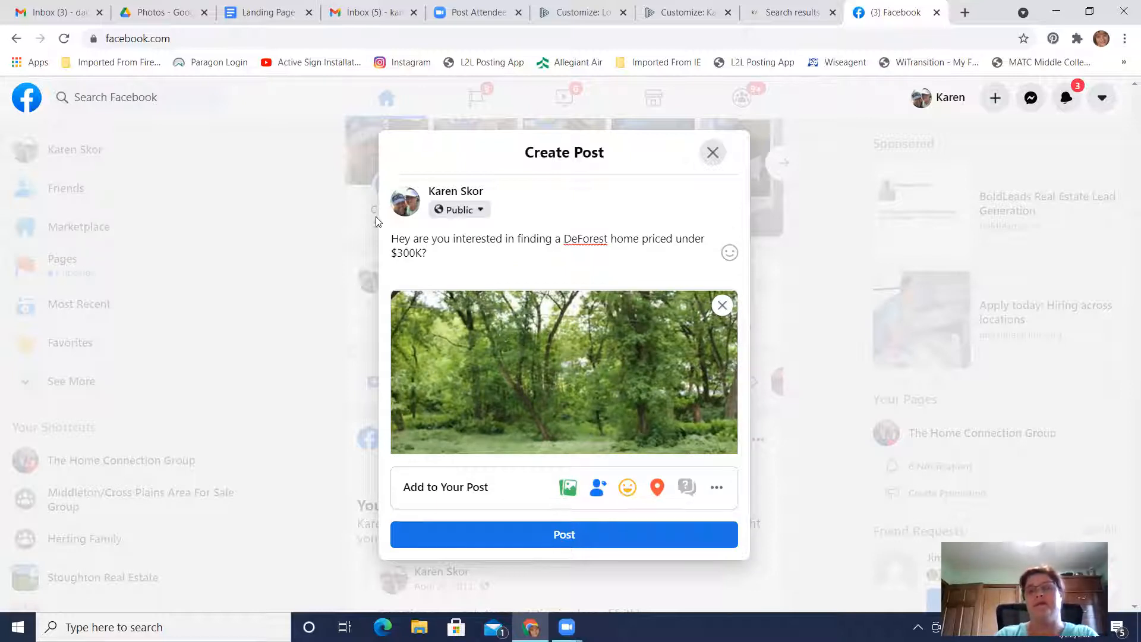
{"action": "type", "text": "  Here's a link t"}
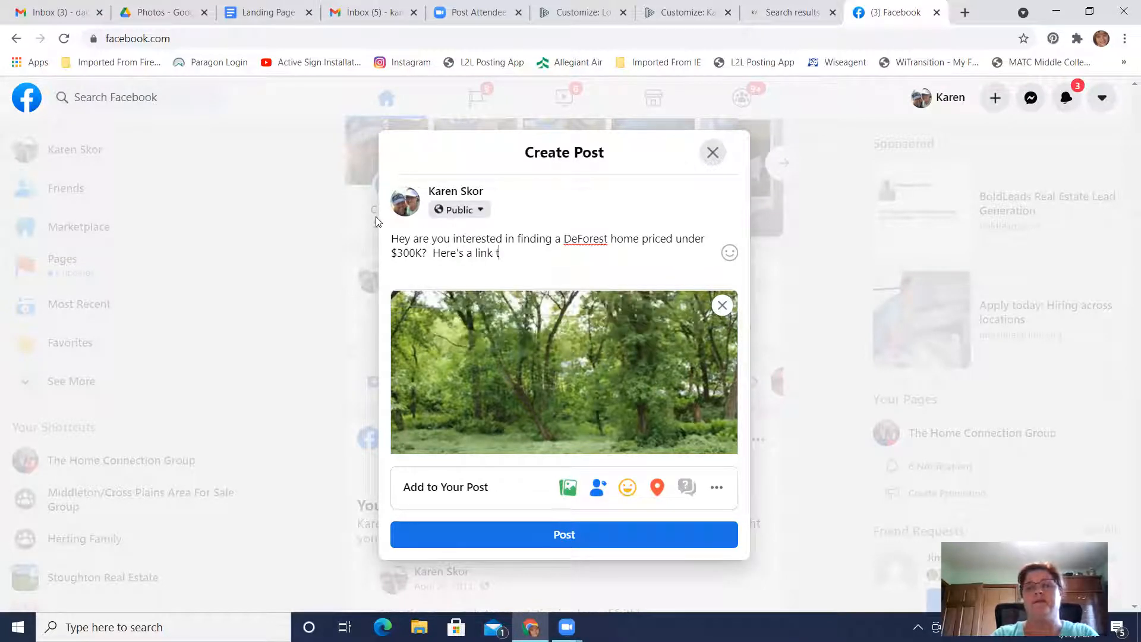
{"action": "type", "text": "o the details yo"}
Continue the post's opening paragraph with "Here's a link to the details you want."
{"action": "key", "text": "BackSpace"}
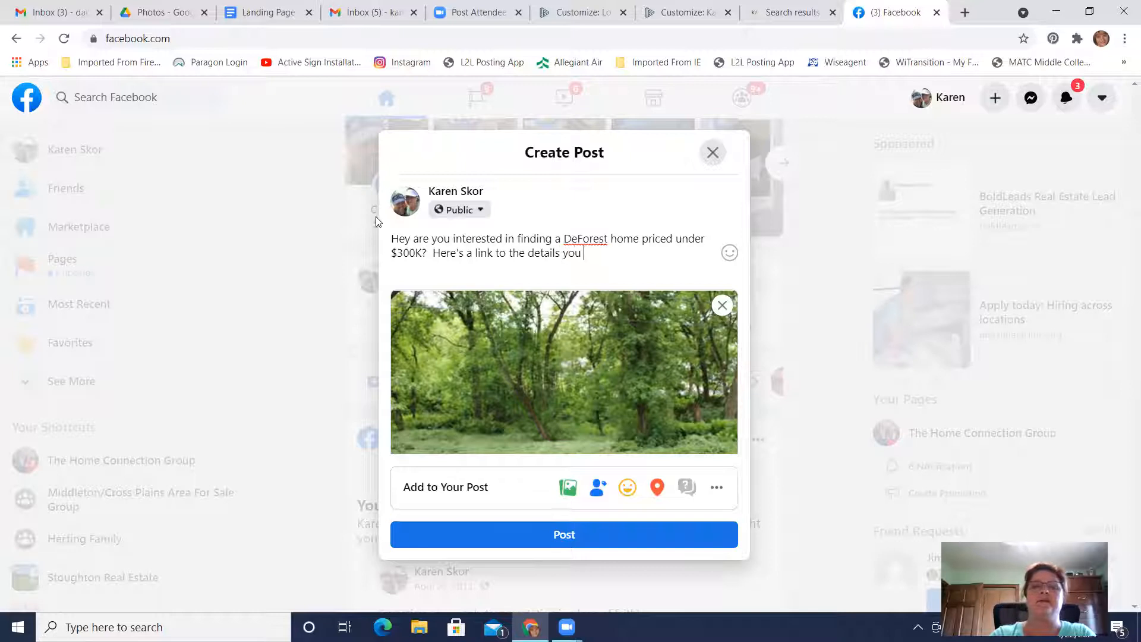
{"action": "type", "text": "want."}
Add a separate closing line to the post reading "Brought to you by Home Connection Realty!"
{"action": "key", "text": "Return"}
{"action": "key", "text": "Return"}
{"action": "type", "text": "Brought to you "}
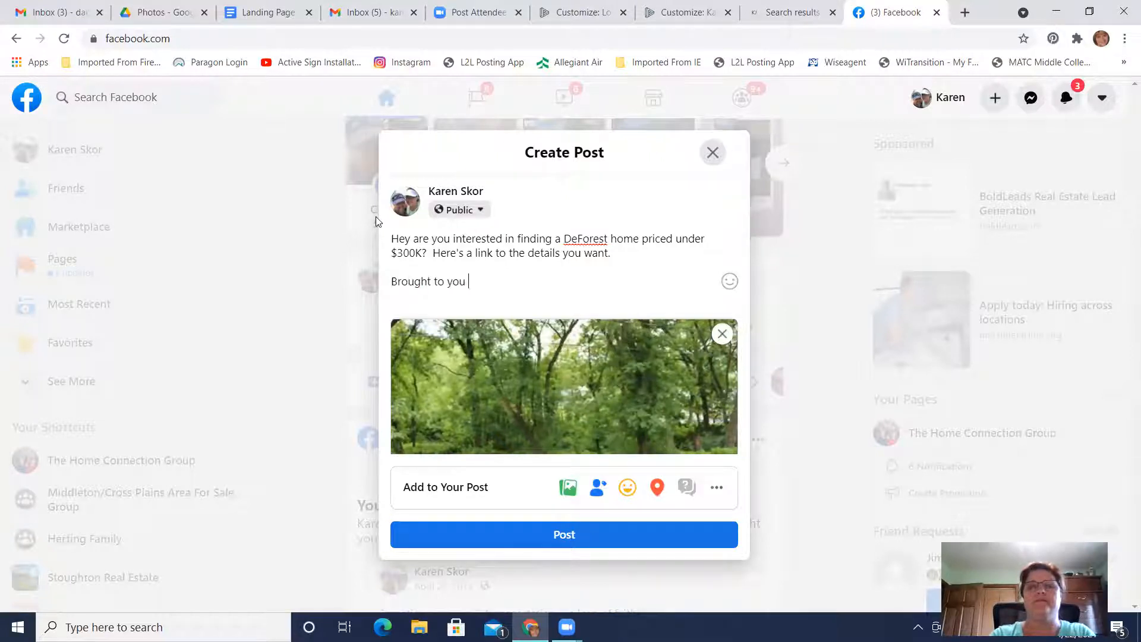
{"action": "type", "text": "by Ho"}
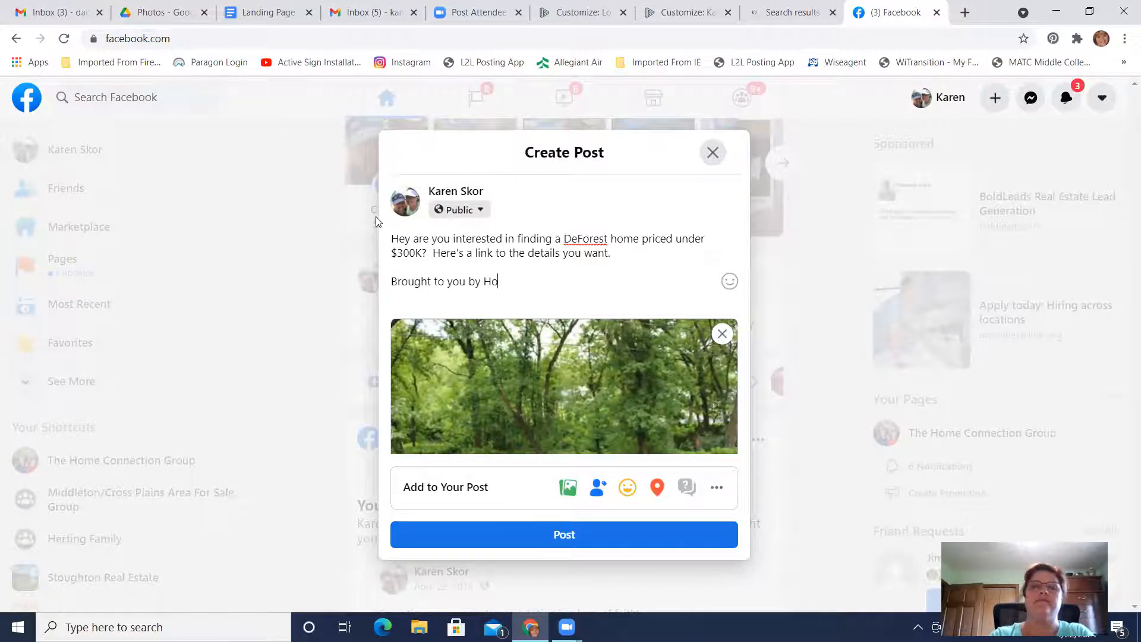
{"action": "type", "text": "me Connection "}
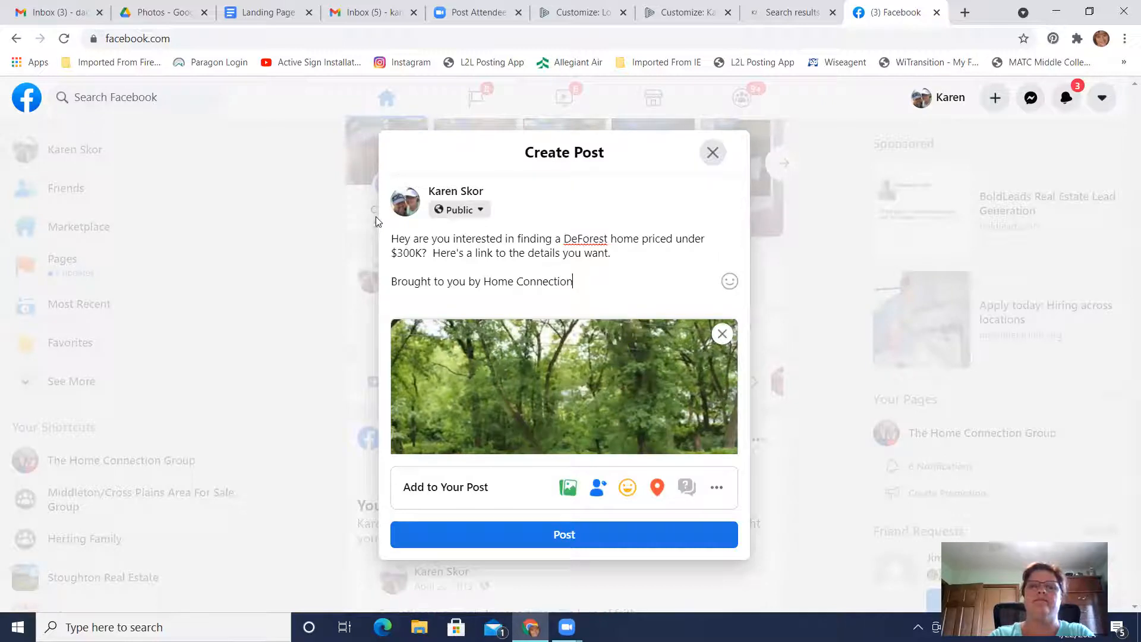
{"action": "type", "text": "Reealt"}
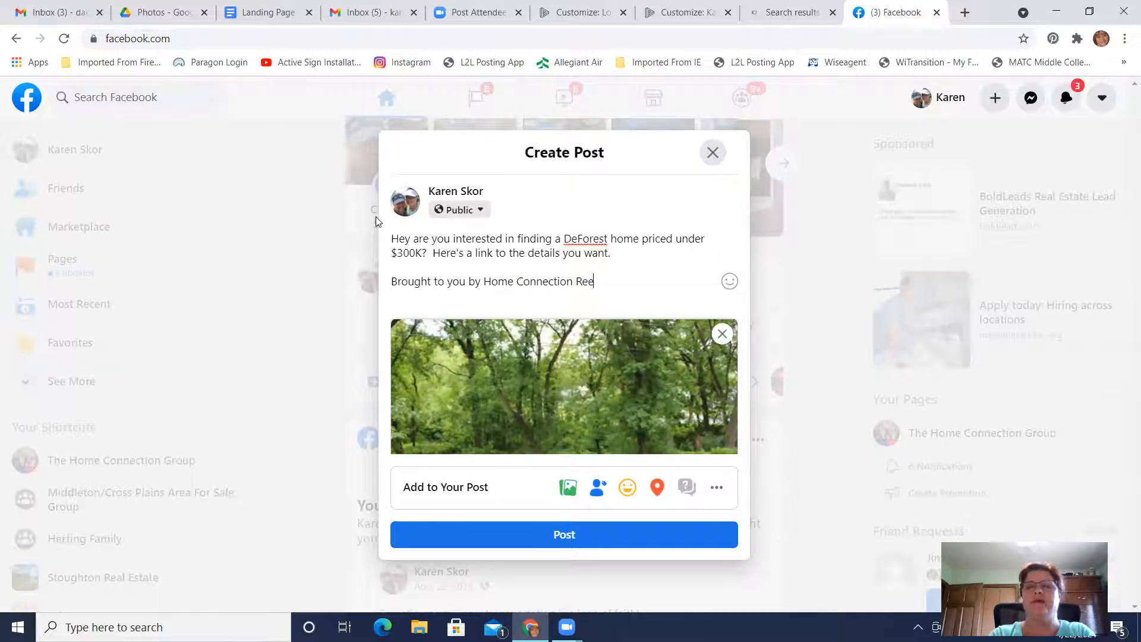
{"action": "key", "text": "BackSpace"}
{"action": "key", "text": "BackSpace"}
{"action": "type", "text": "lty!"}
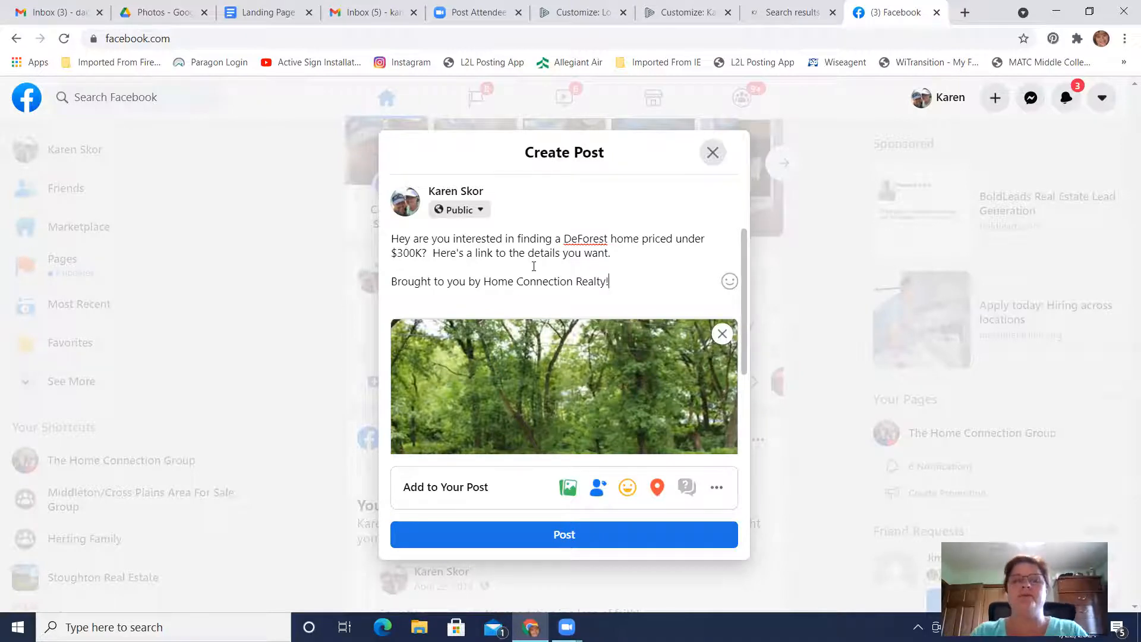
Check the post's text and link preview card, and publish the post
{"action": "scroll", "coordinate": [596, 281], "scroll_direction": "down", "scroll_amount": 1}
{"action": "scroll", "coordinate": [597, 280], "scroll_direction": "up", "scroll_amount": 1}
{"action": "scroll", "coordinate": [596, 280], "scroll_direction": "down", "scroll_amount": 3}
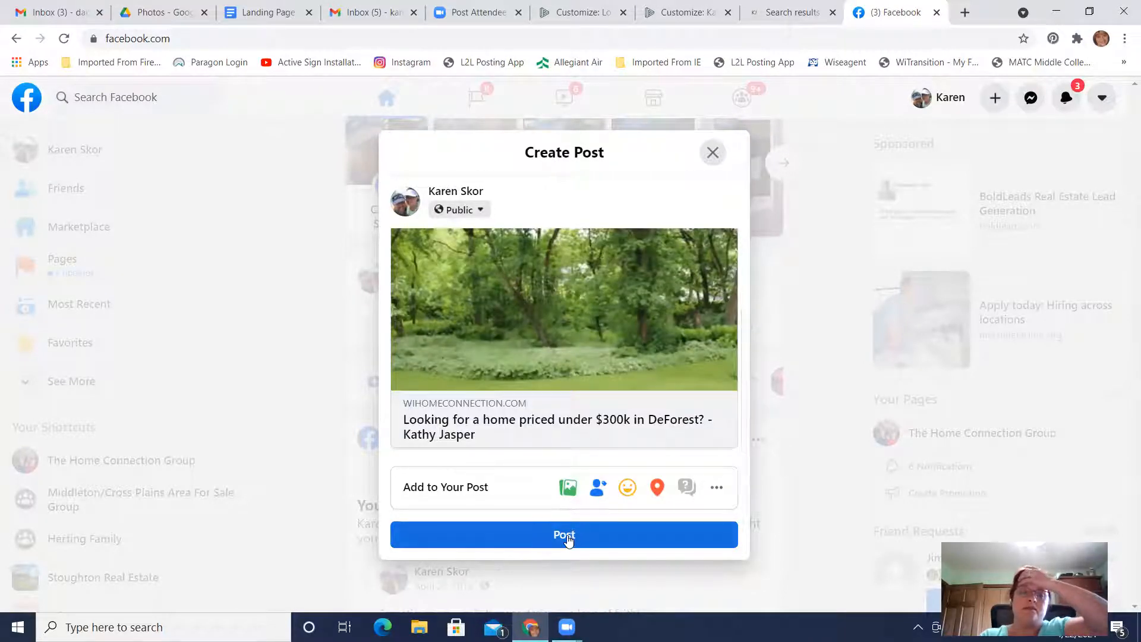
{"action": "left_click", "coordinate": [567, 535]}
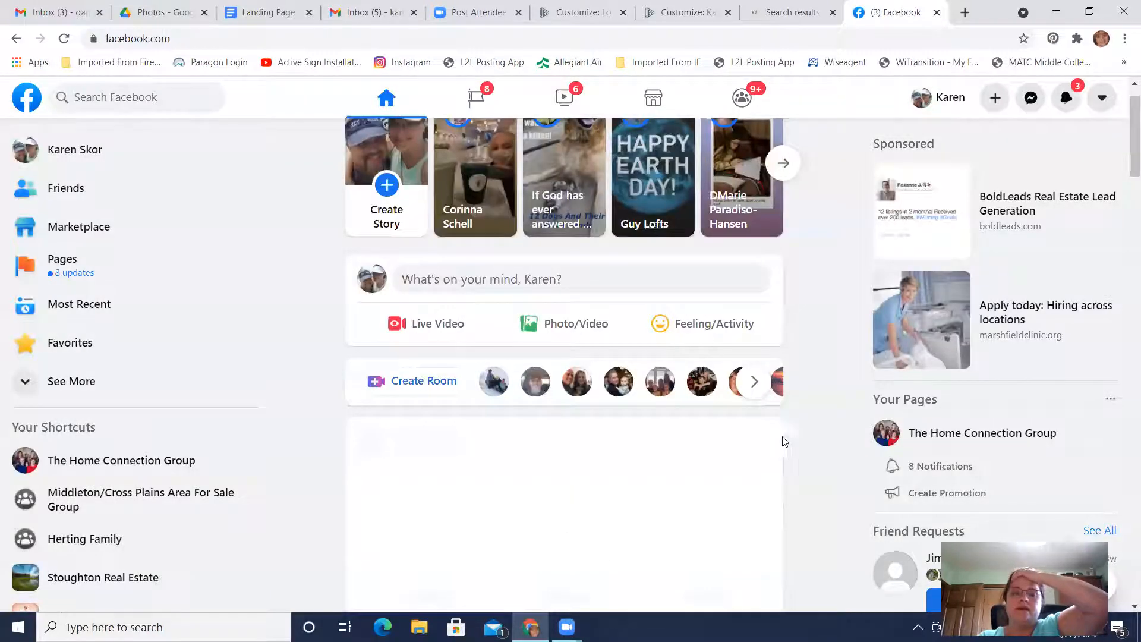
Find the new post in the feed and follow its link to review the live landing page's title and content card
{"action": "scroll", "coordinate": [845, 455], "scroll_direction": "down", "scroll_amount": 3}
{"action": "scroll", "coordinate": [845, 455], "scroll_direction": "down", "scroll_amount": 2}
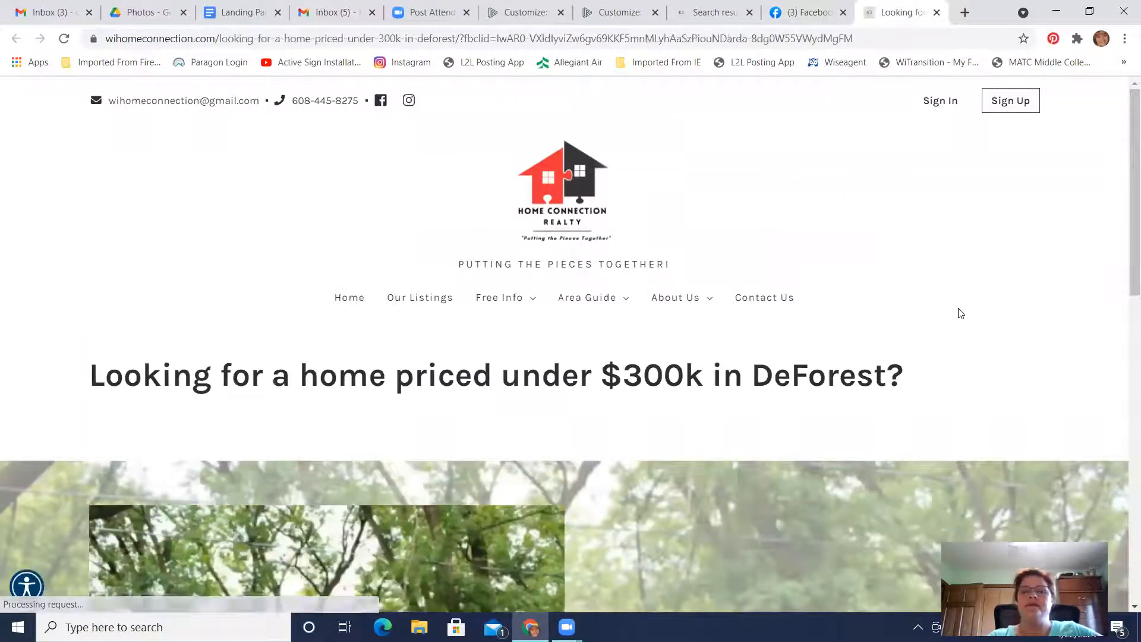
{"action": "scroll", "coordinate": [947, 315], "scroll_direction": "down", "scroll_amount": 6}
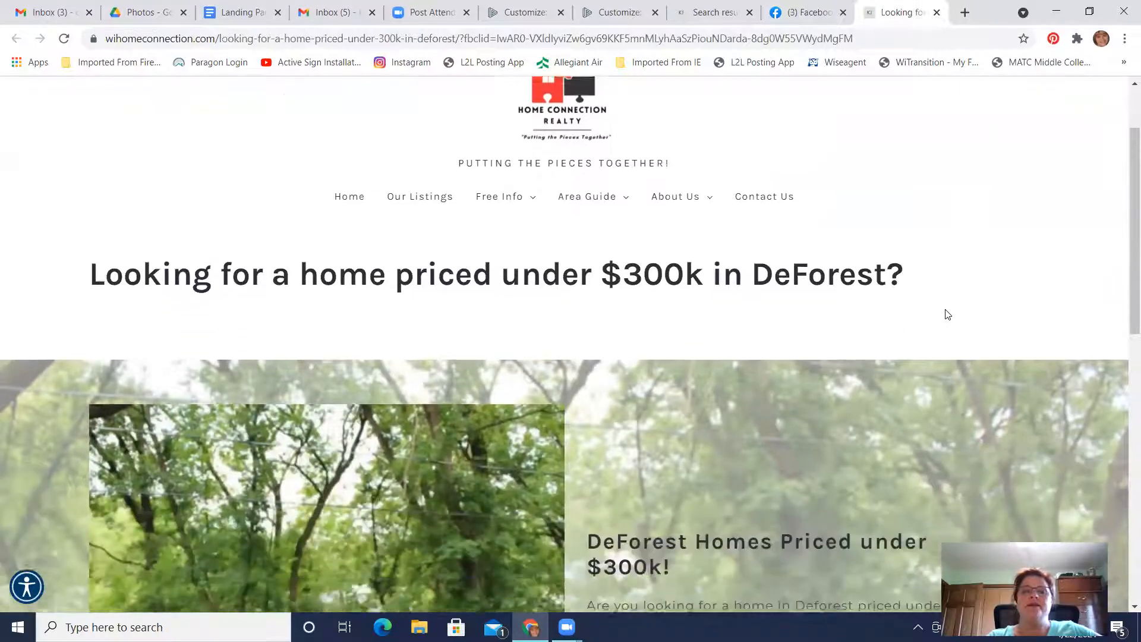
{"action": "scroll", "coordinate": [947, 315], "scroll_direction": "down", "scroll_amount": 8}
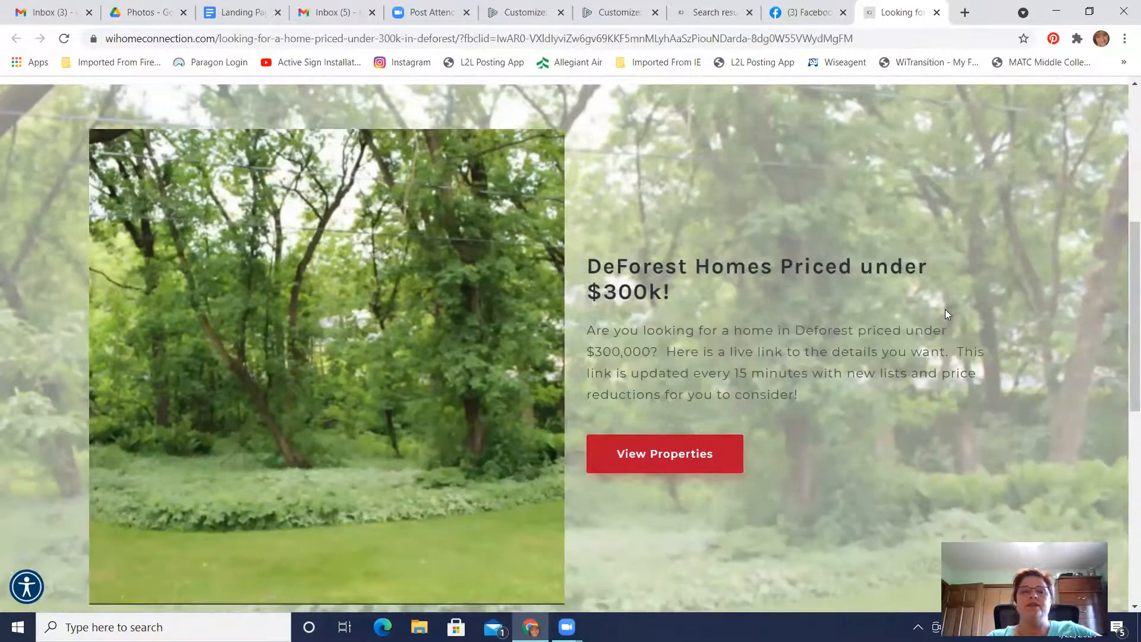
Test the View Properties link on the landing page's content card and review the filtered listing results
{"action": "scroll", "coordinate": [947, 315], "scroll_direction": "up", "scroll_amount": 6}
{"action": "scroll", "coordinate": [945, 314], "scroll_direction": "up", "scroll_amount": 3}
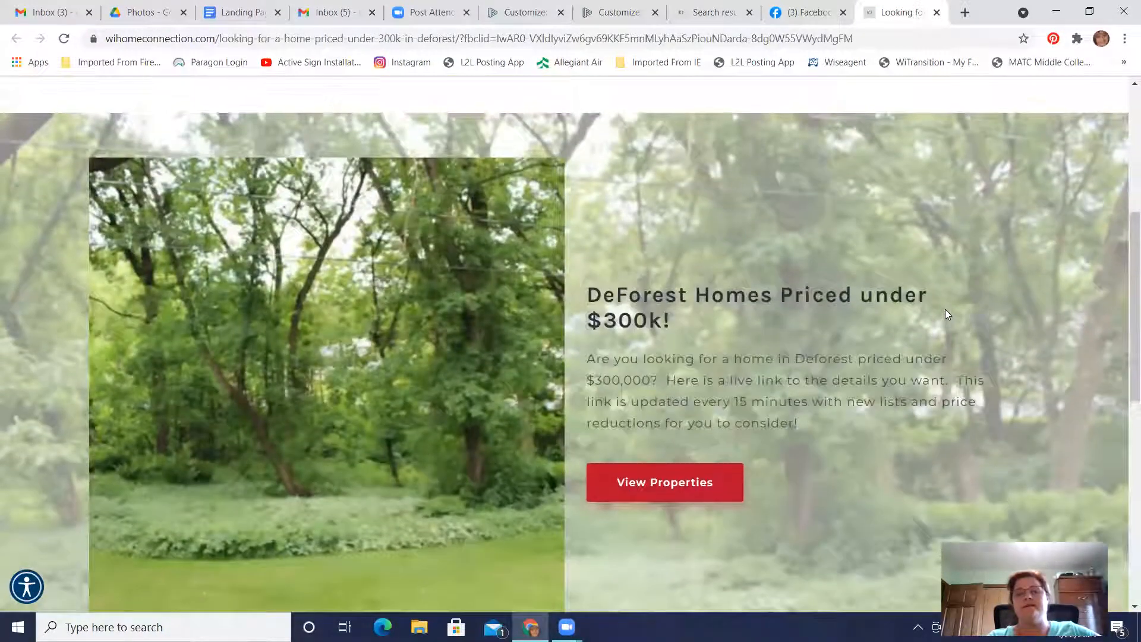
{"action": "scroll", "coordinate": [945, 314], "scroll_direction": "down", "scroll_amount": 3}
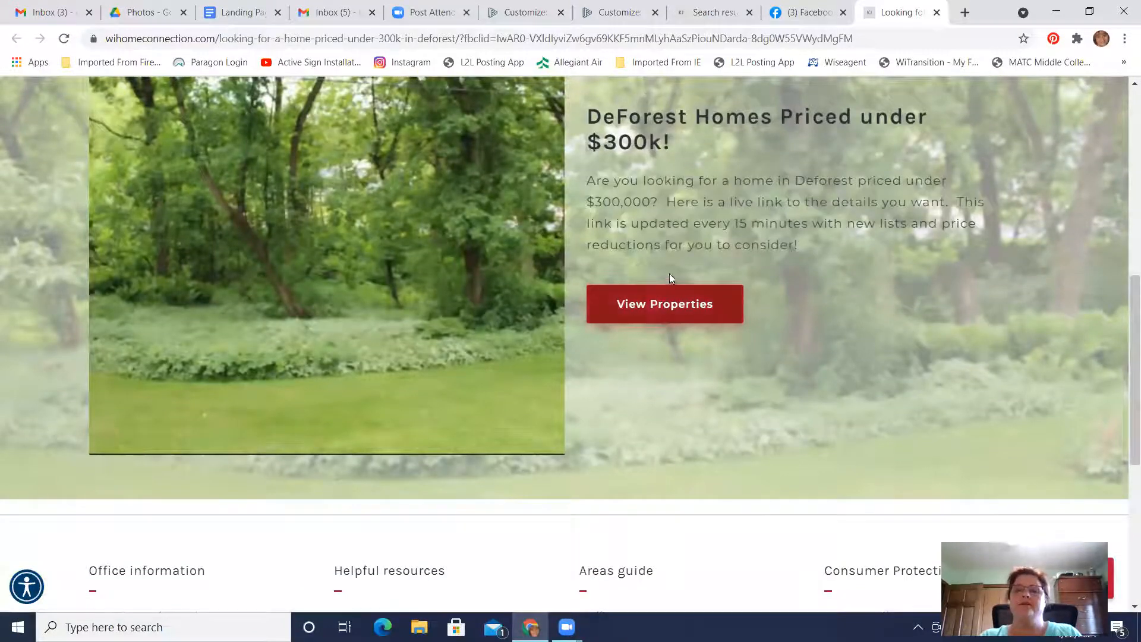
{"action": "left_click", "coordinate": [652, 308]}
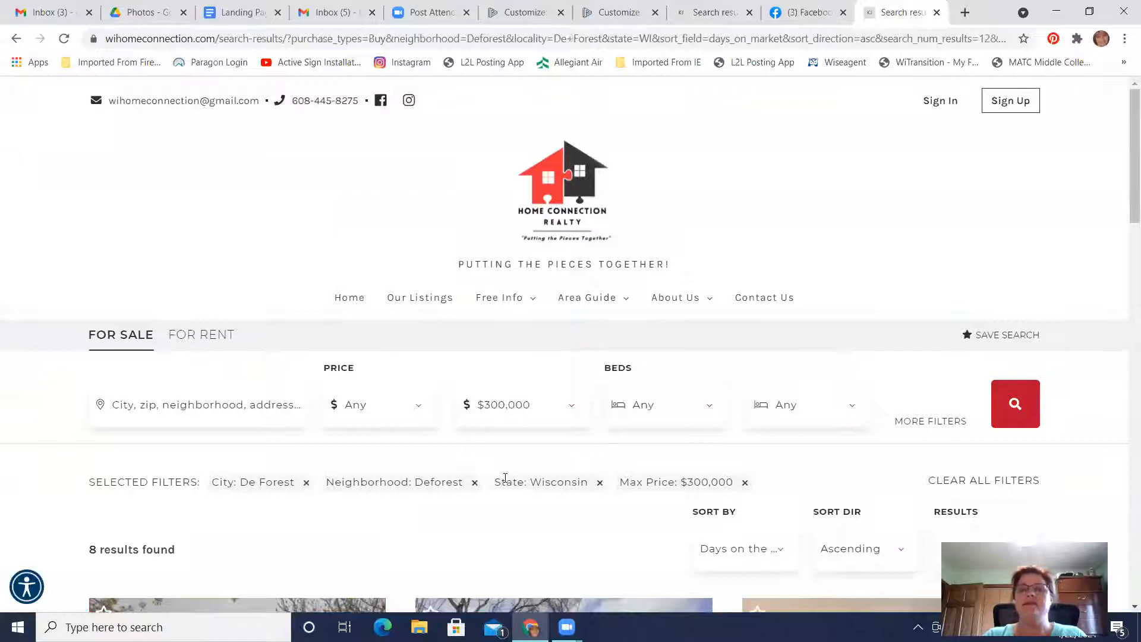
{"action": "scroll", "coordinate": [505, 477], "scroll_direction": "down", "scroll_amount": 2}
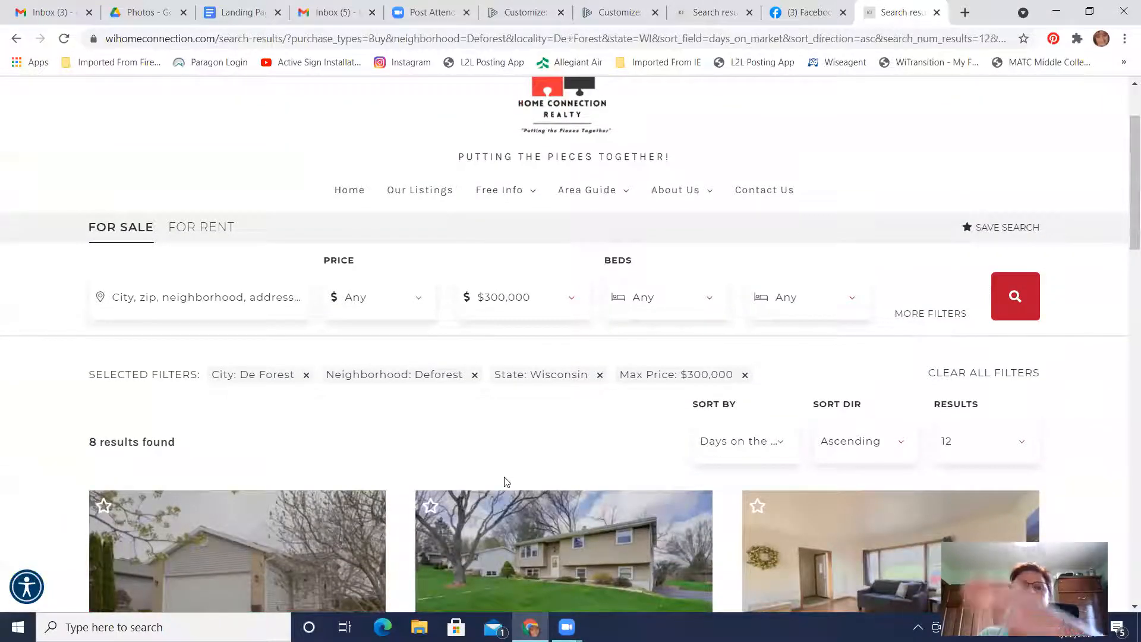
Examine the filtered De Forest listings with a $300,000 maximum price, including each home's address, price, beds and baths
{"action": "scroll", "coordinate": [505, 481], "scroll_direction": "down", "scroll_amount": 4}
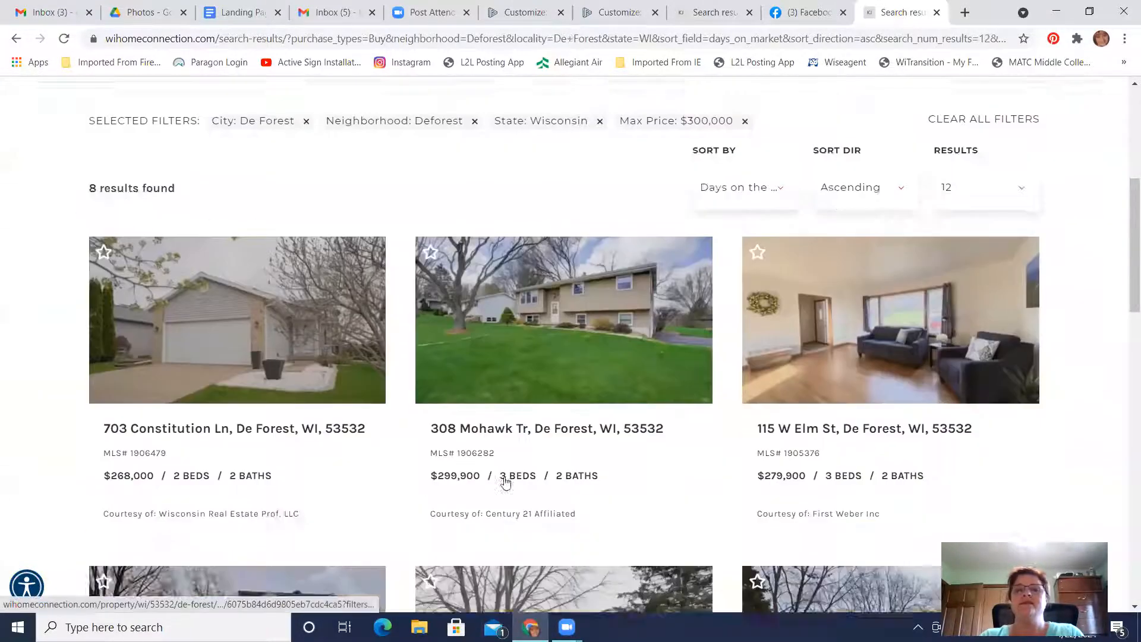
{"action": "scroll", "coordinate": [505, 481], "scroll_direction": "down", "scroll_amount": 4}
{"action": "scroll", "coordinate": [505, 482], "scroll_direction": "up", "scroll_amount": 8}
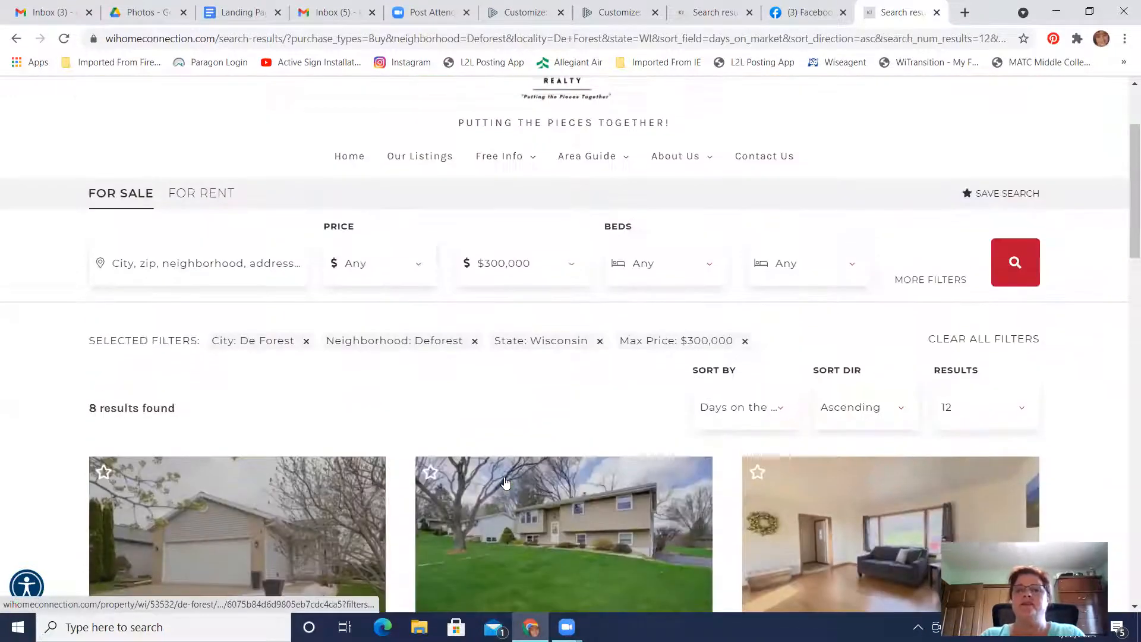
{"action": "scroll", "coordinate": [505, 481], "scroll_direction": "up", "scroll_amount": 2}
{"action": "scroll", "coordinate": [505, 481], "scroll_direction": "down", "scroll_amount": 5}
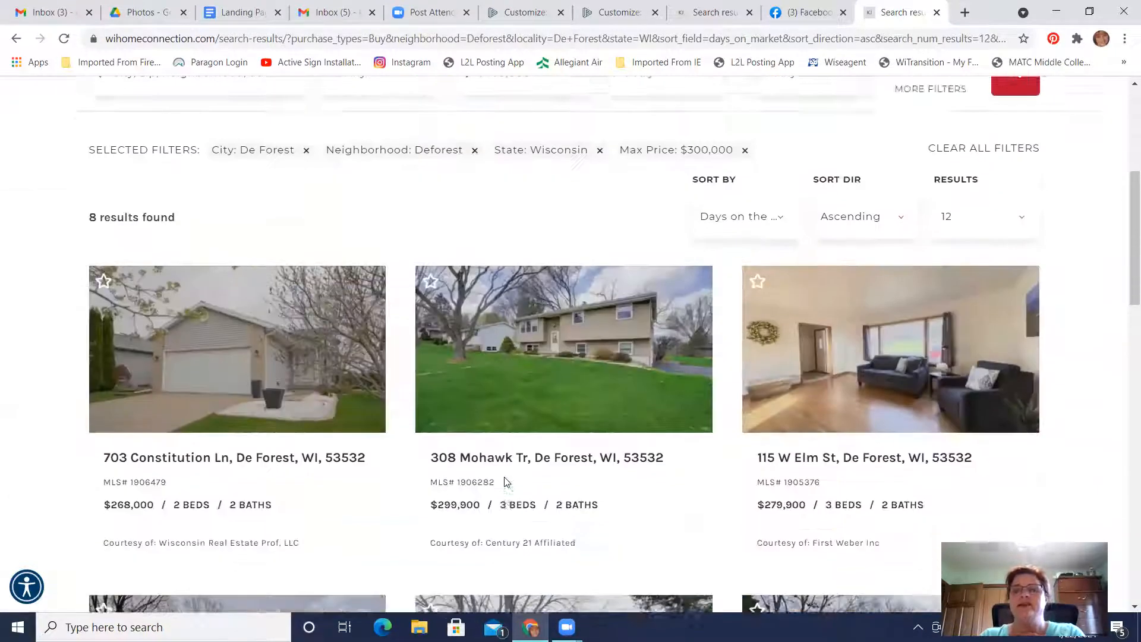
{"action": "scroll", "coordinate": [506, 482], "scroll_direction": "down", "scroll_amount": 8}
{"action": "scroll", "coordinate": [505, 481], "scroll_direction": "up", "scroll_amount": 7}
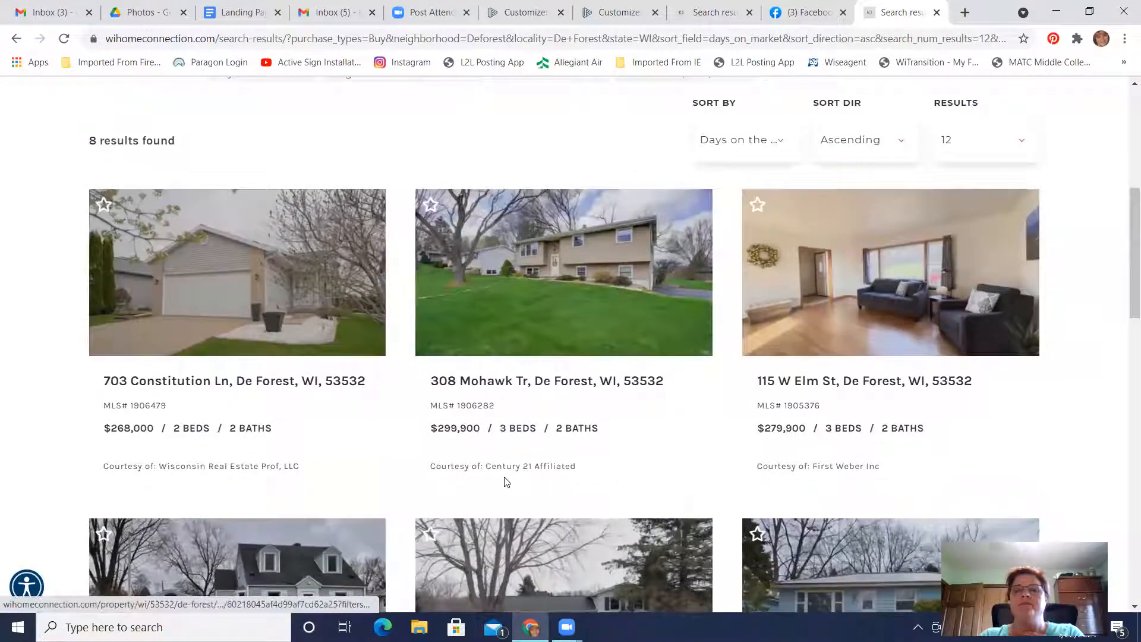
{"action": "scroll", "coordinate": [505, 481], "scroll_direction": "up", "scroll_amount": 7}
{"action": "scroll", "coordinate": [505, 481], "scroll_direction": "down", "scroll_amount": 8}
{"action": "scroll", "coordinate": [503, 476], "scroll_direction": "down", "scroll_amount": 5}
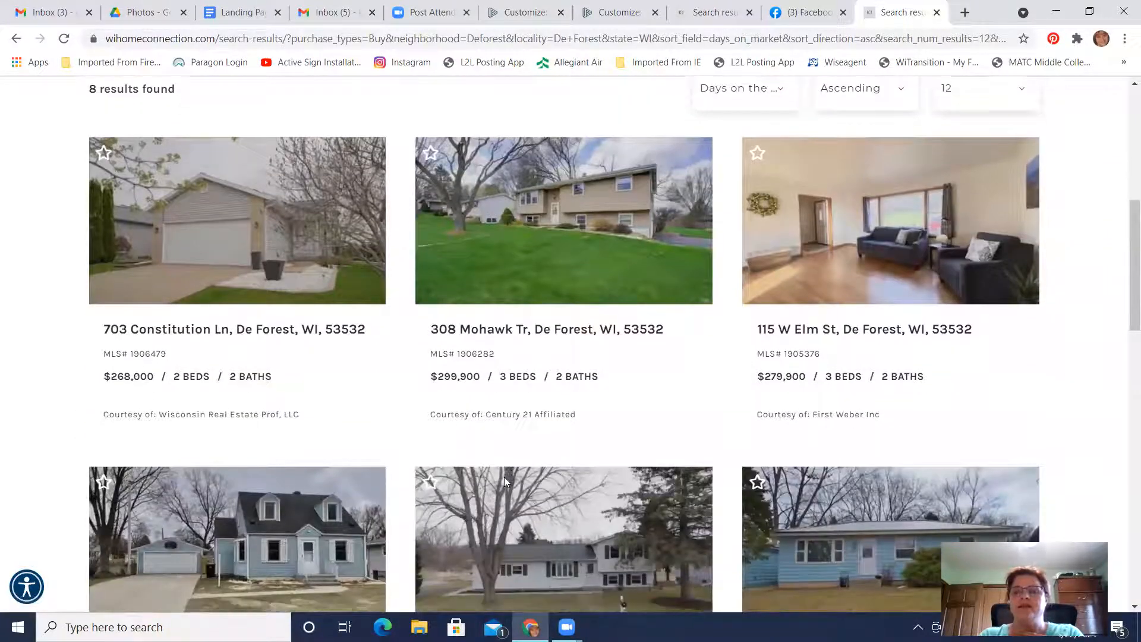
{"action": "scroll", "coordinate": [503, 476], "scroll_direction": "up", "scroll_amount": 3}
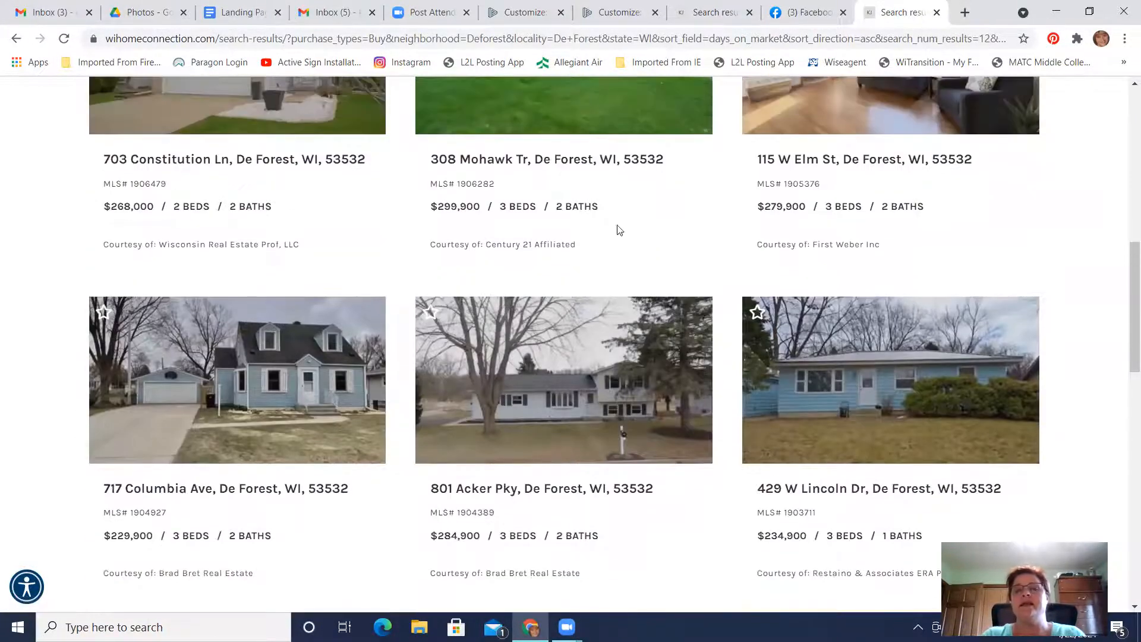
{"action": "scroll", "coordinate": [581, 340], "scroll_direction": "up", "scroll_amount": 7}
{"action": "scroll", "coordinate": [581, 339], "scroll_direction": "up", "scroll_amount": 3}
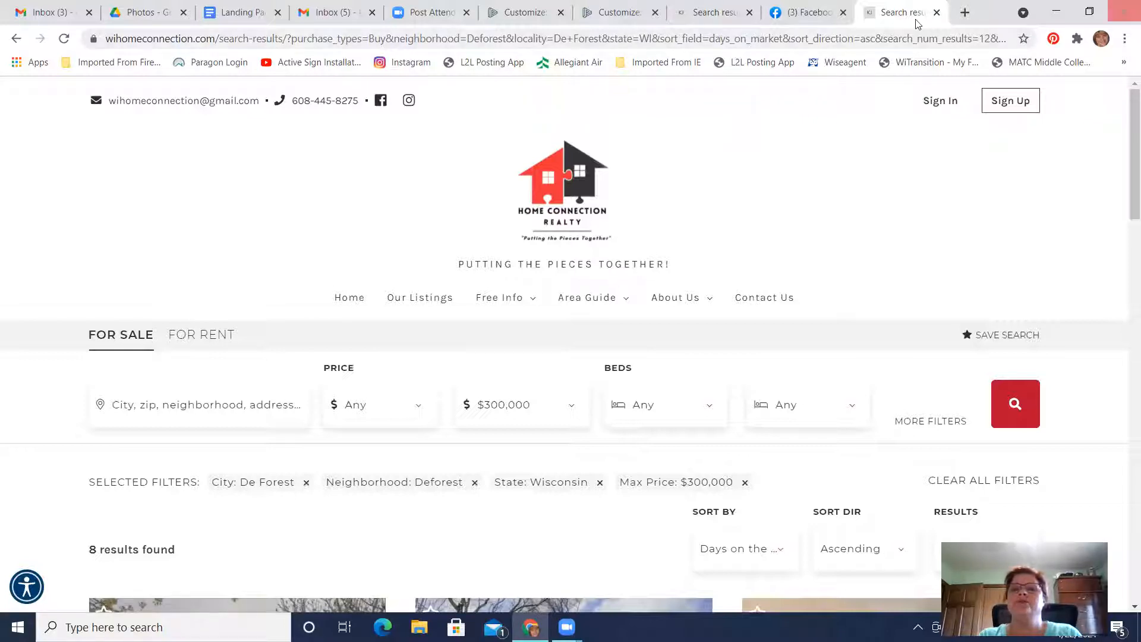
Return to the landing page in the Placester editor, leave it for the main site options and open the popup builder
{"action": "left_click", "coordinate": [716, 13]}
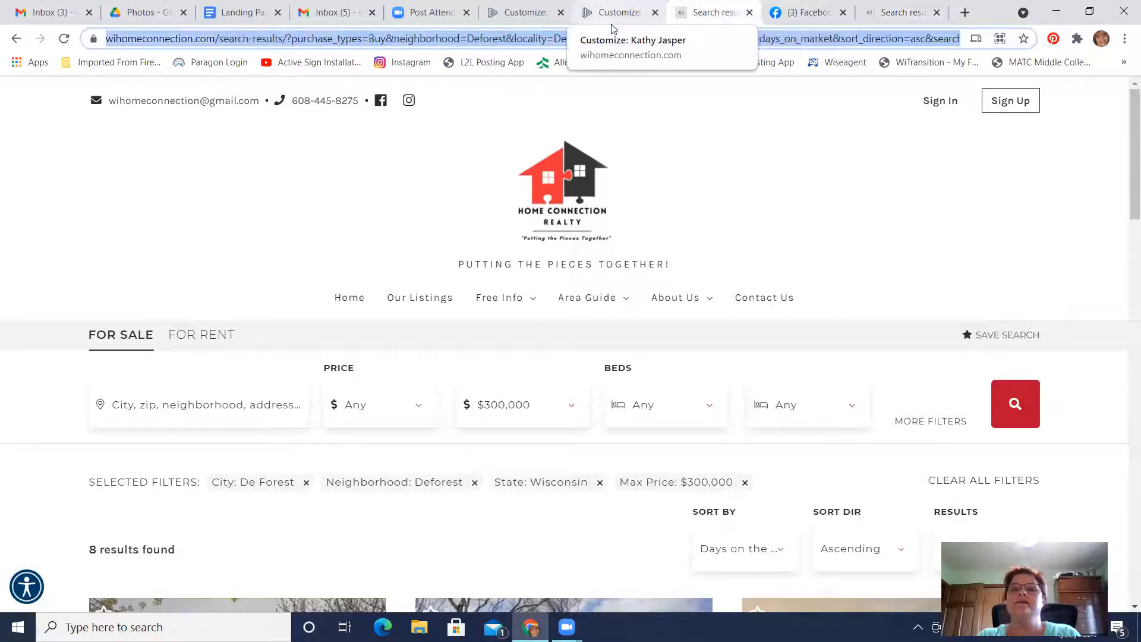
{"action": "left_click", "coordinate": [615, 13]}
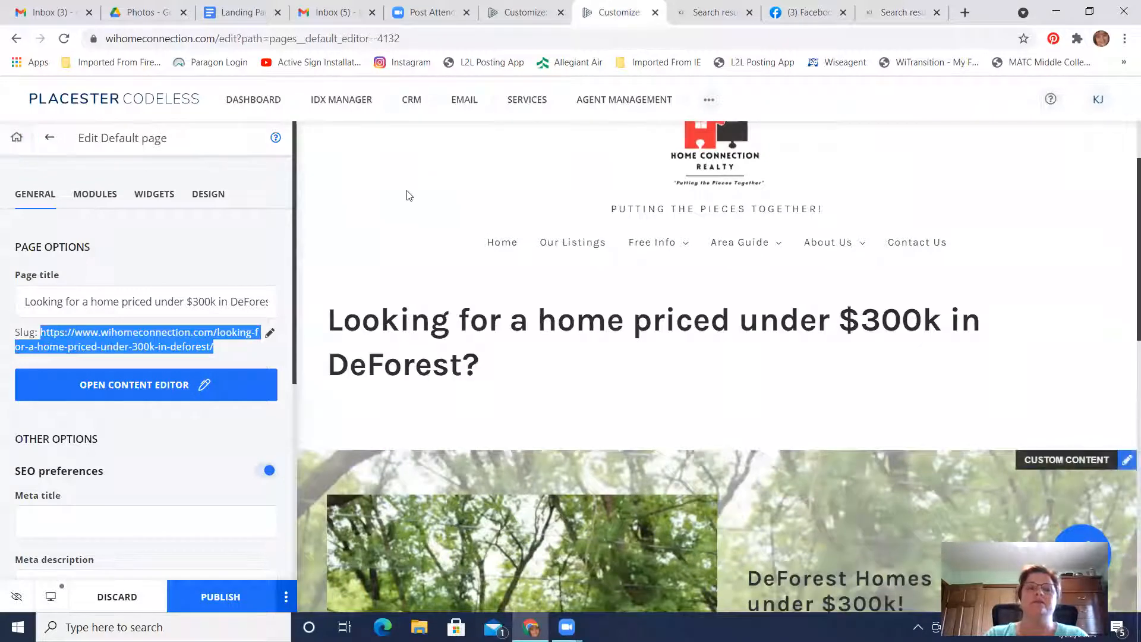
{"action": "left_click", "coordinate": [16, 138]}
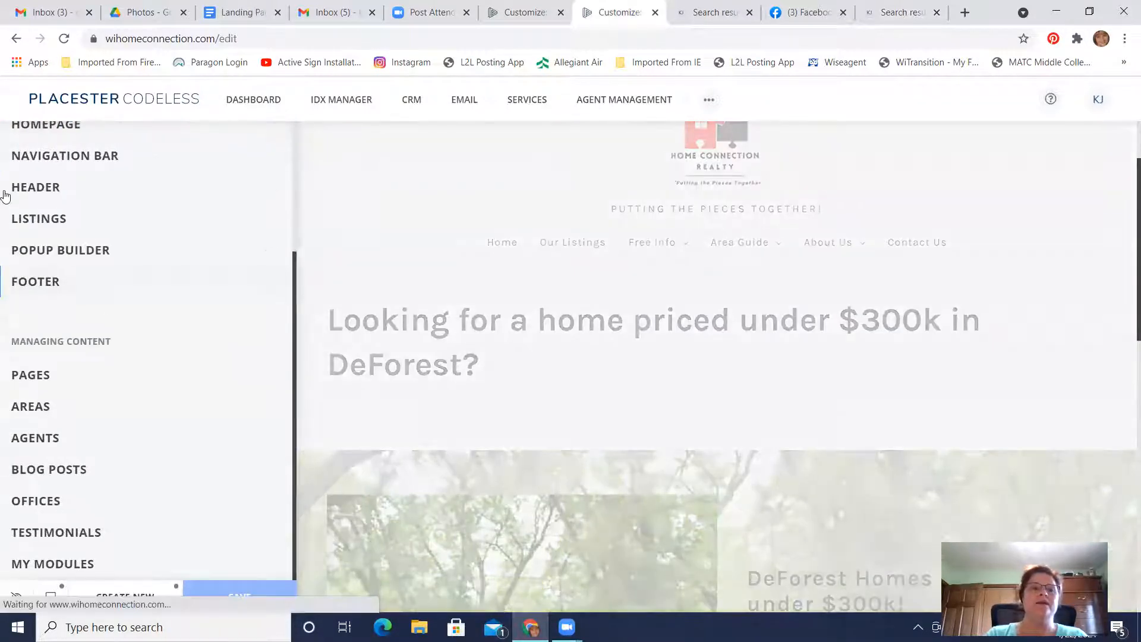
{"action": "scroll", "coordinate": [80, 298], "scroll_direction": "up", "scroll_amount": 3}
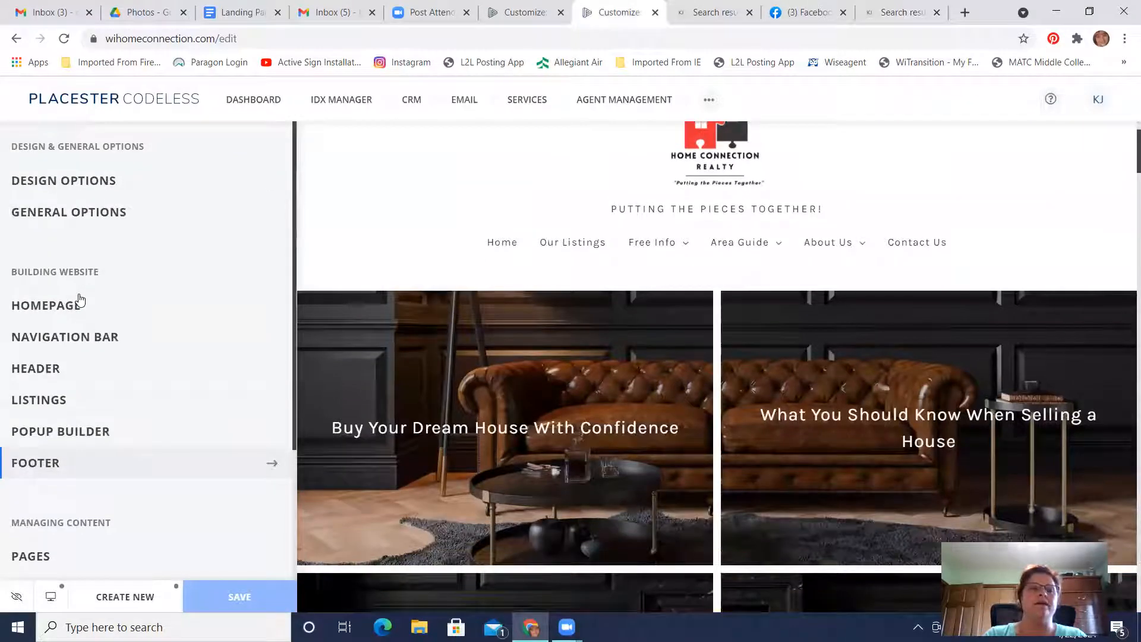
{"action": "left_click", "coordinate": [71, 437]}
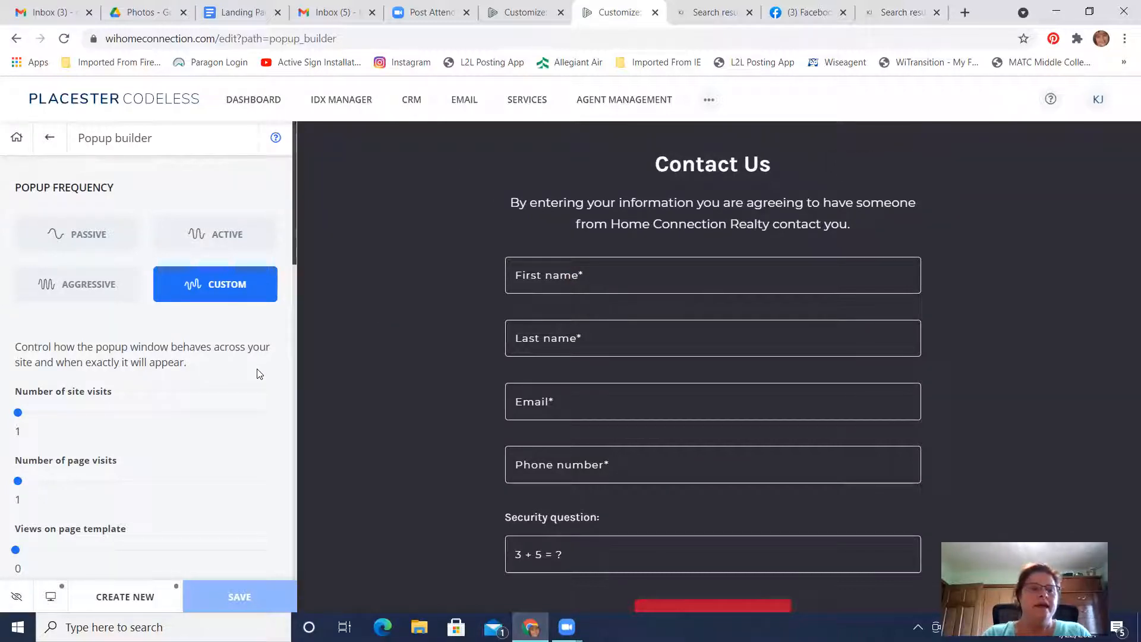
Examine the popup contact form's headline, subtitle, fields, submit button, success message and other display options
{"action": "scroll", "coordinate": [259, 374], "scroll_direction": "down", "scroll_amount": 9}
{"action": "scroll", "coordinate": [258, 369], "scroll_direction": "down", "scroll_amount": 3}
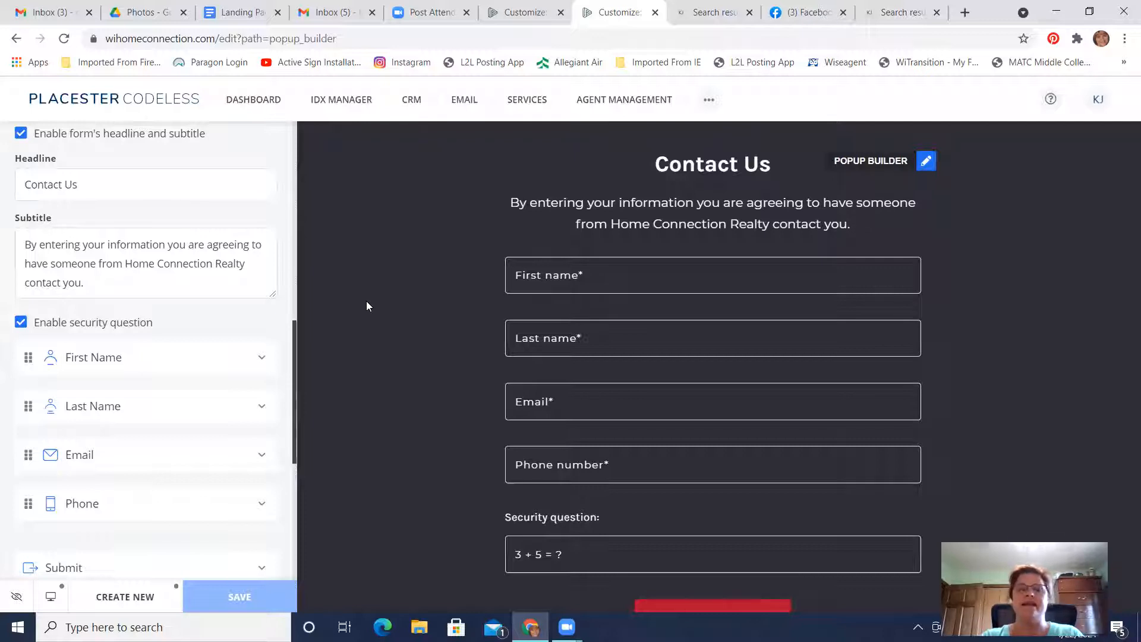
{"action": "scroll", "coordinate": [366, 301], "scroll_direction": "down", "scroll_amount": 2}
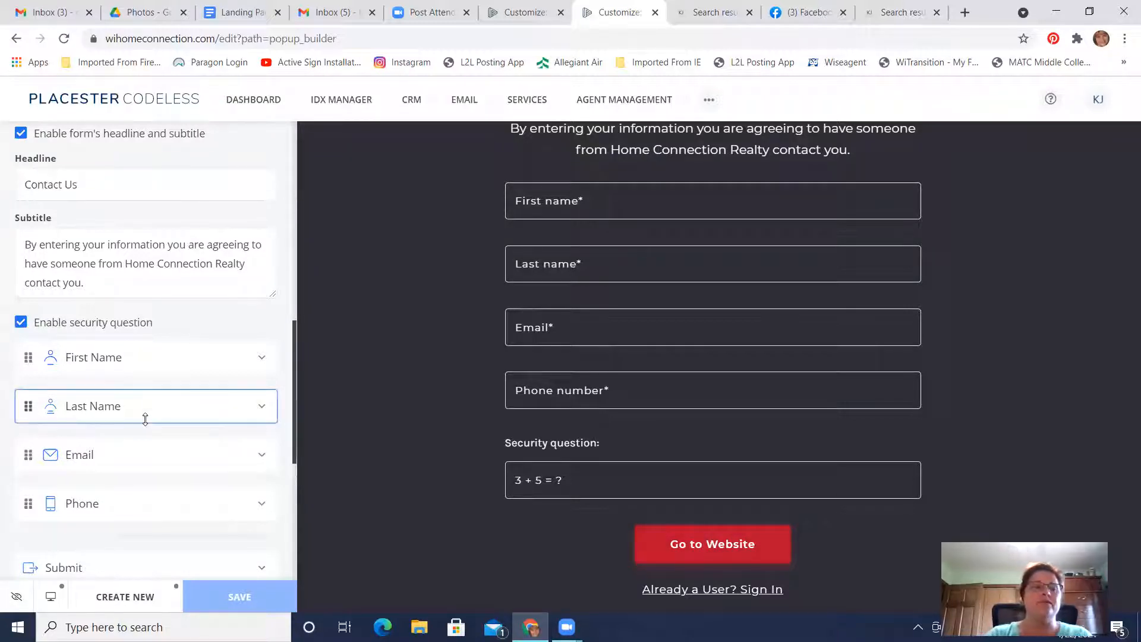
{"action": "scroll", "coordinate": [145, 419], "scroll_direction": "down", "scroll_amount": 3}
{"action": "scroll", "coordinate": [145, 422], "scroll_direction": "down", "scroll_amount": 3}
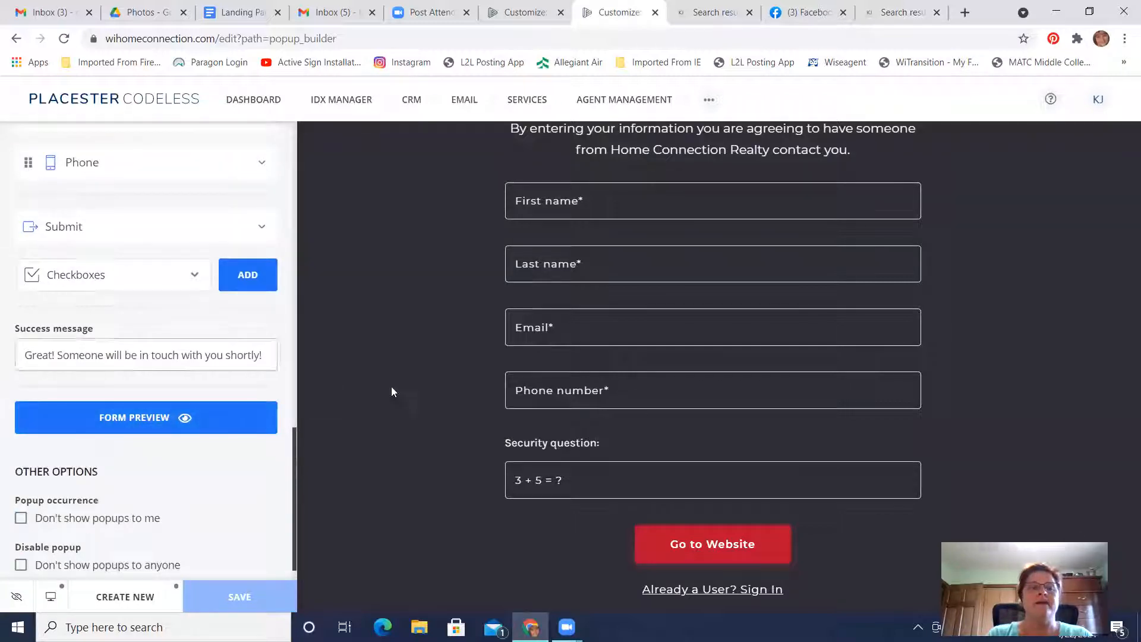
{"action": "left_click", "coordinate": [40, 363]}
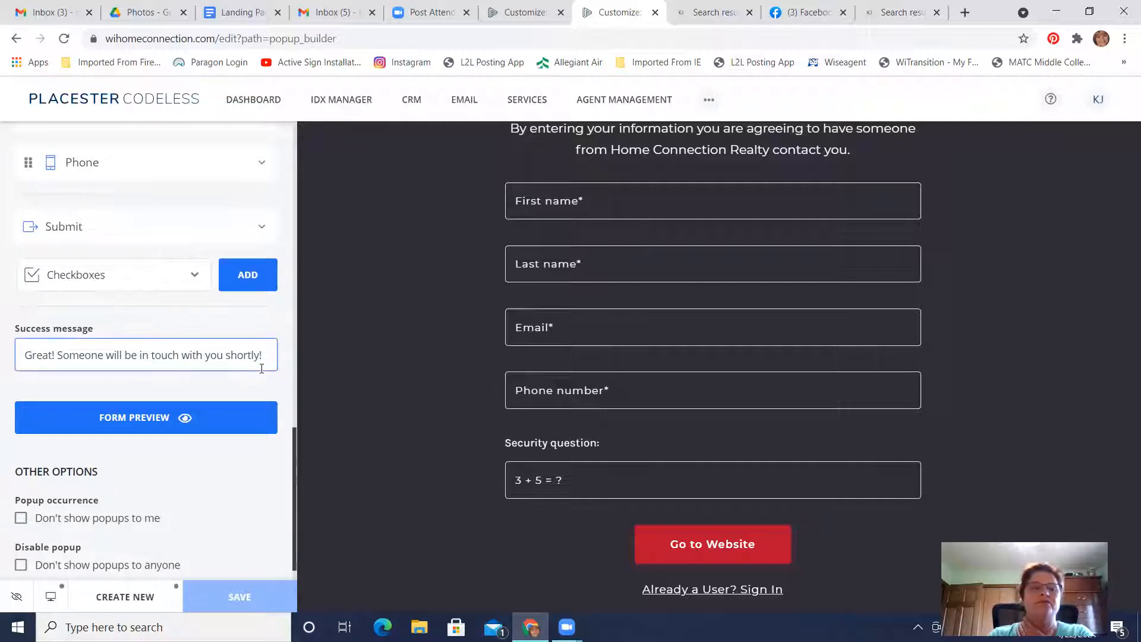
{"action": "scroll", "coordinate": [261, 373], "scroll_direction": "down", "scroll_amount": 1}
{"action": "scroll", "coordinate": [260, 367], "scroll_direction": "up", "scroll_amount": 3}
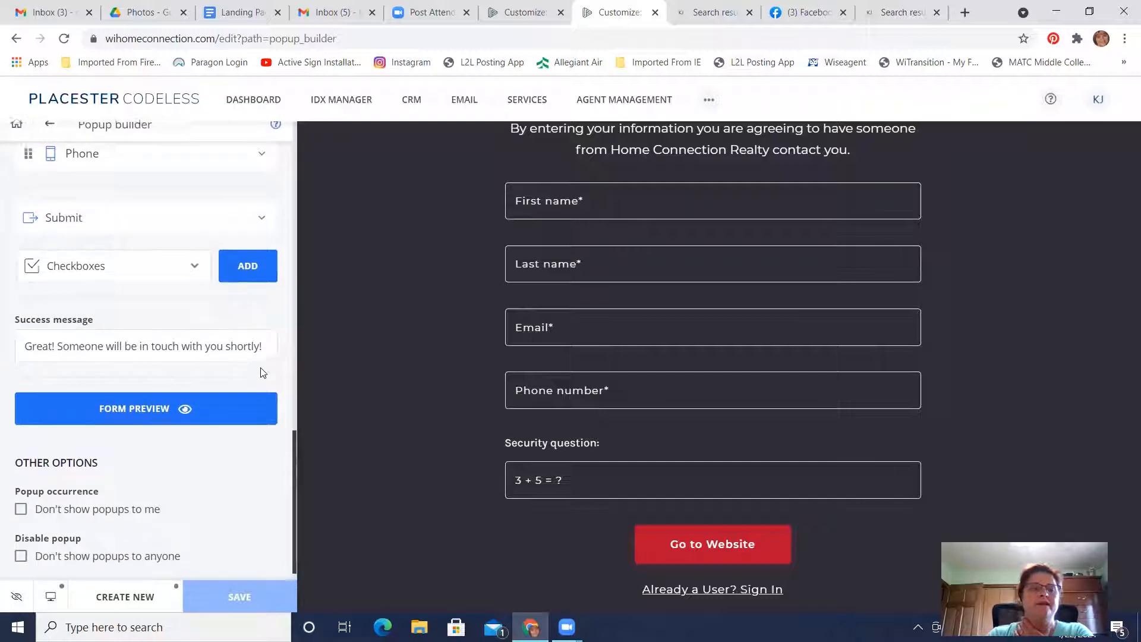
Examine the popup's custom frequency settings for site visits, page visits and page template views, along with its dismiss option
{"action": "scroll", "coordinate": [262, 368], "scroll_direction": "up", "scroll_amount": 8}
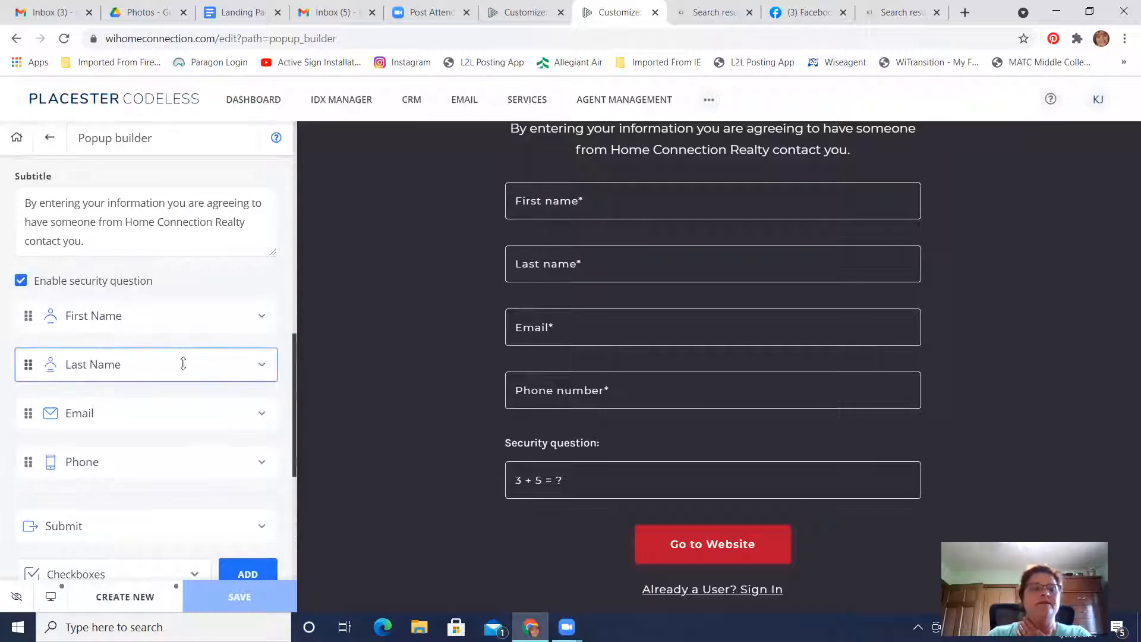
{"action": "scroll", "coordinate": [182, 362], "scroll_direction": "up", "scroll_amount": 4}
{"action": "scroll", "coordinate": [183, 363], "scroll_direction": "up", "scroll_amount": 8}
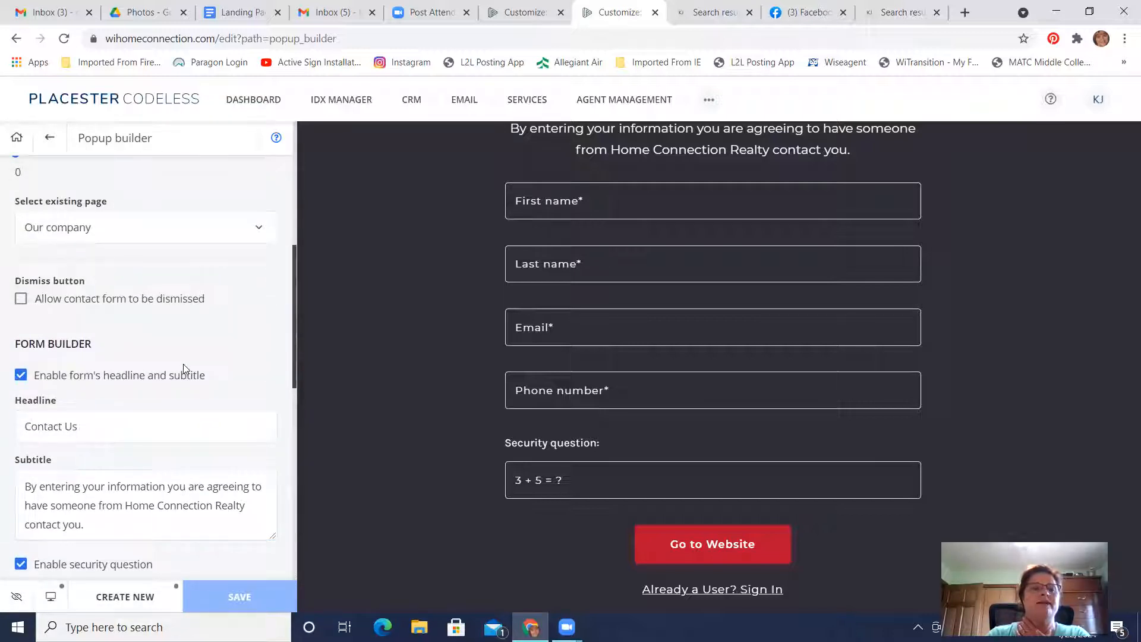
{"action": "scroll", "coordinate": [183, 369], "scroll_direction": "up", "scroll_amount": 10}
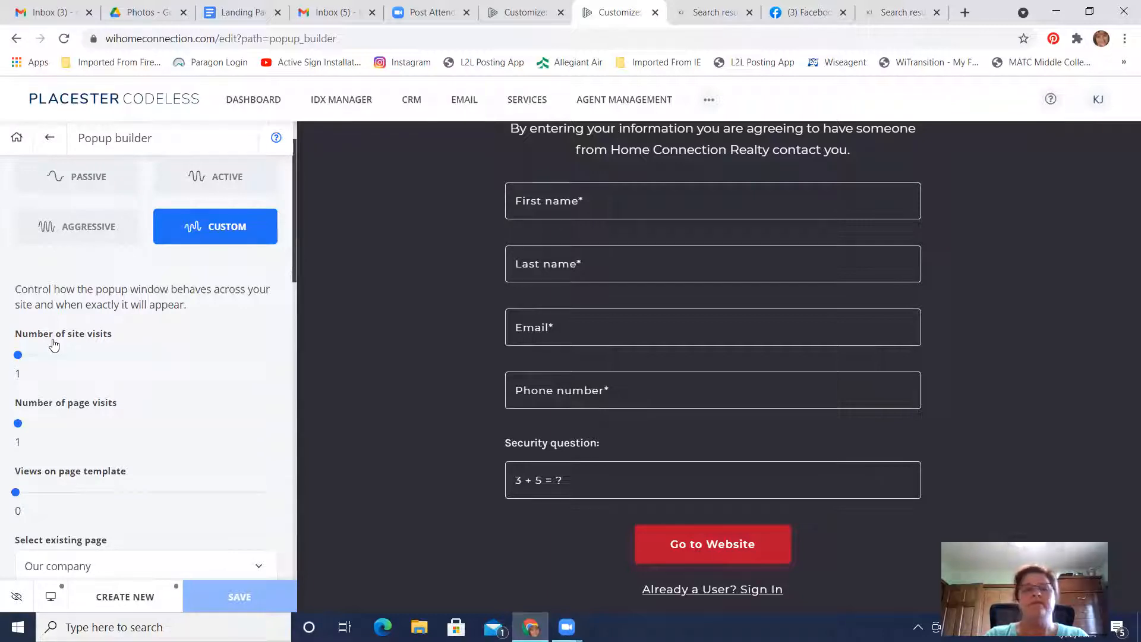
{"action": "scroll", "coordinate": [53, 345], "scroll_direction": "down", "scroll_amount": 1}
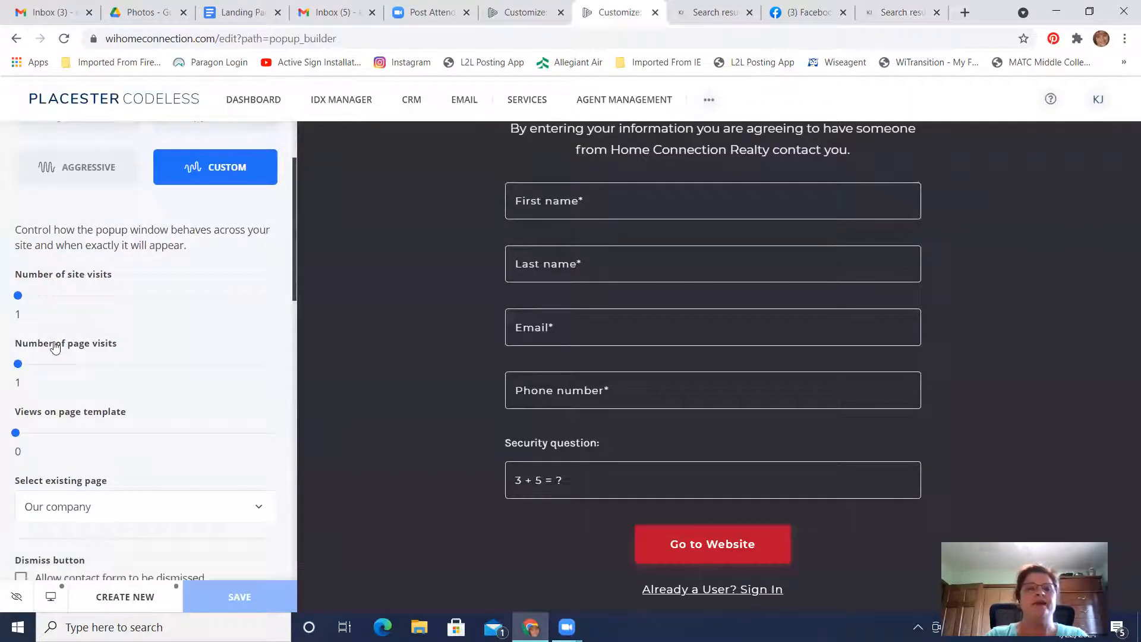
{"action": "scroll", "coordinate": [168, 348], "scroll_direction": "down", "scroll_amount": 1}
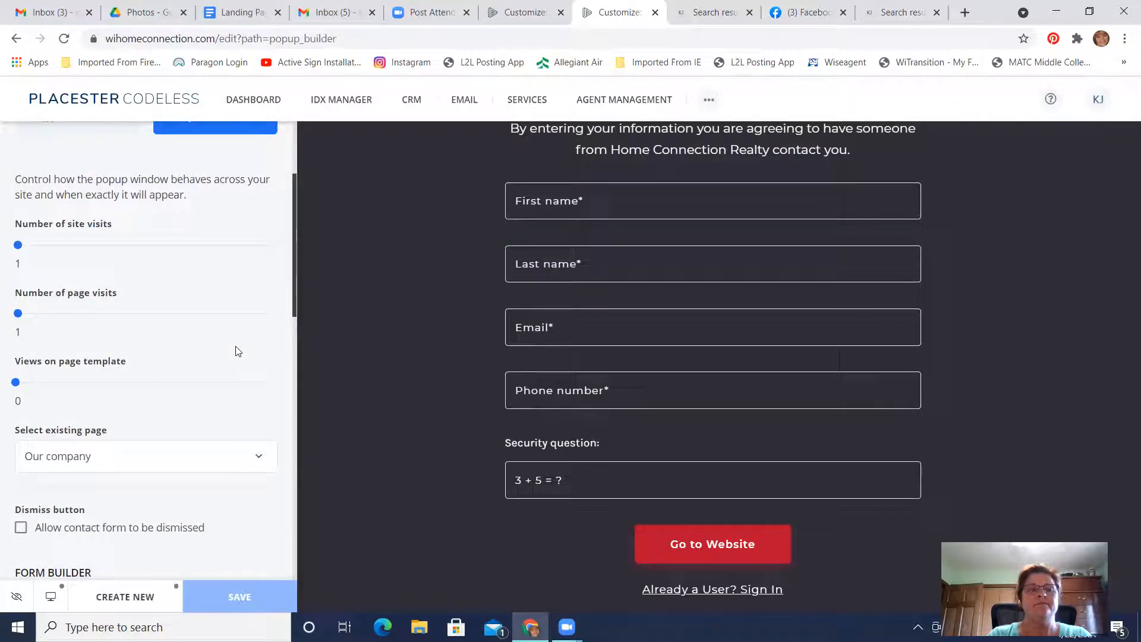
{"action": "scroll", "coordinate": [236, 351], "scroll_direction": "up", "scroll_amount": 3}
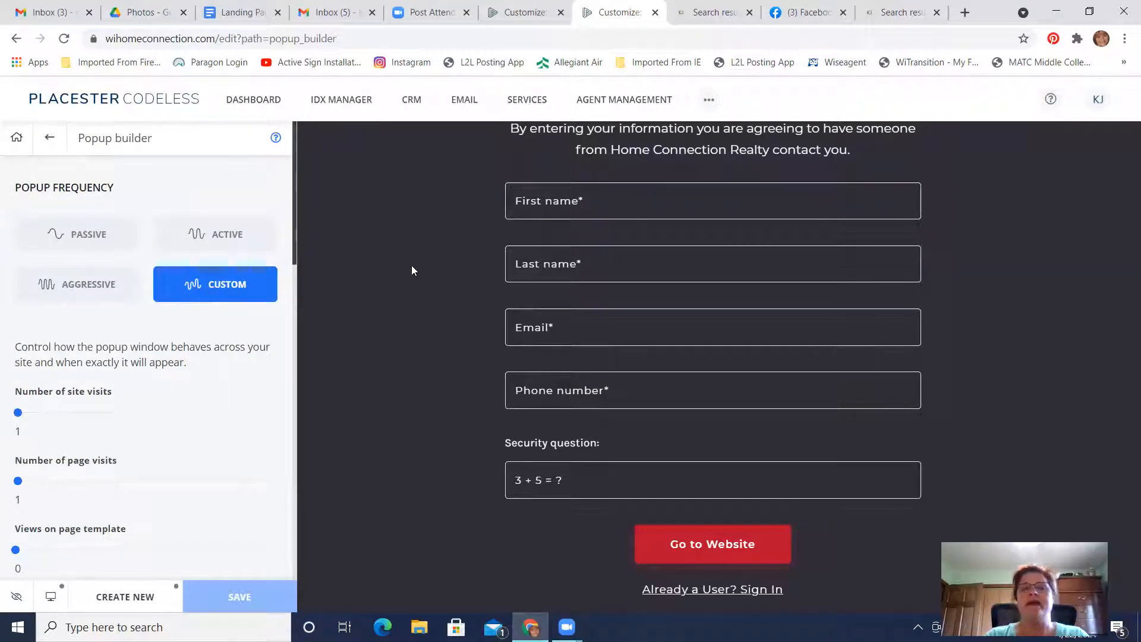
{"action": "scroll", "coordinate": [412, 276], "scroll_direction": "down", "scroll_amount": 1}
{"action": "scroll", "coordinate": [412, 278], "scroll_direction": "up", "scroll_amount": 2}
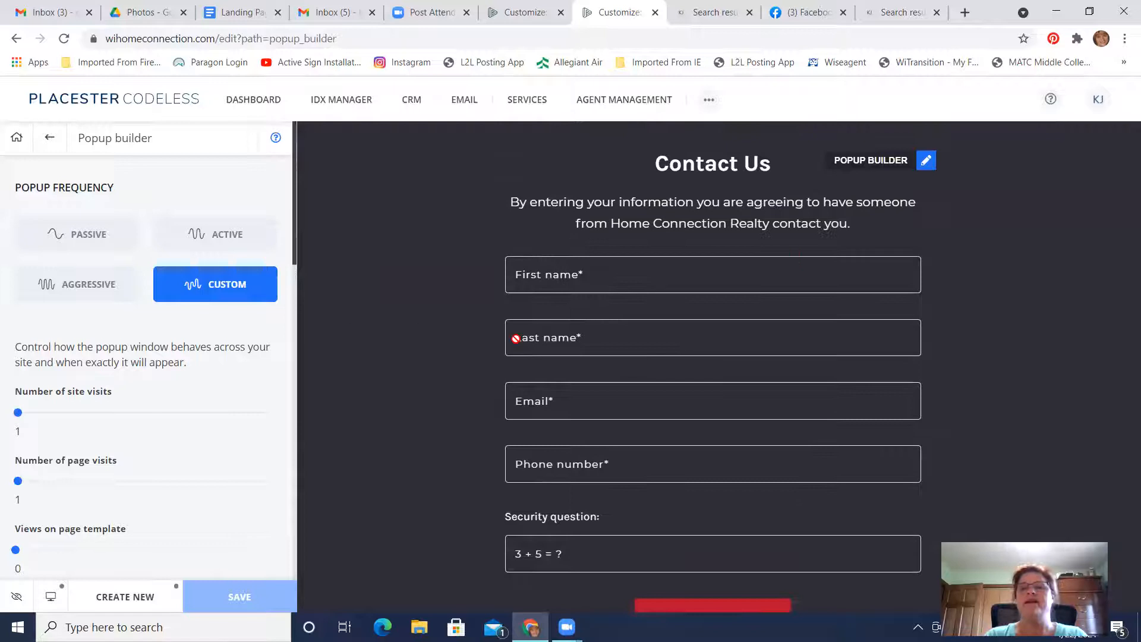
{"action": "scroll", "coordinate": [177, 380], "scroll_direction": "down", "scroll_amount": 5}
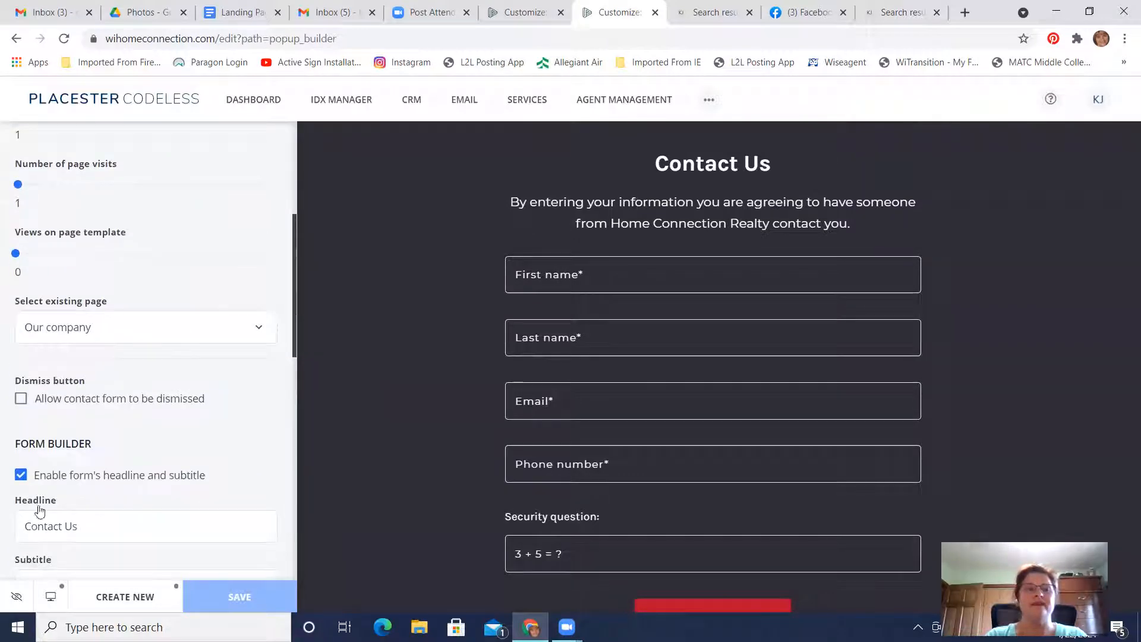
{"action": "scroll", "coordinate": [60, 511], "scroll_direction": "down", "scroll_amount": 5}
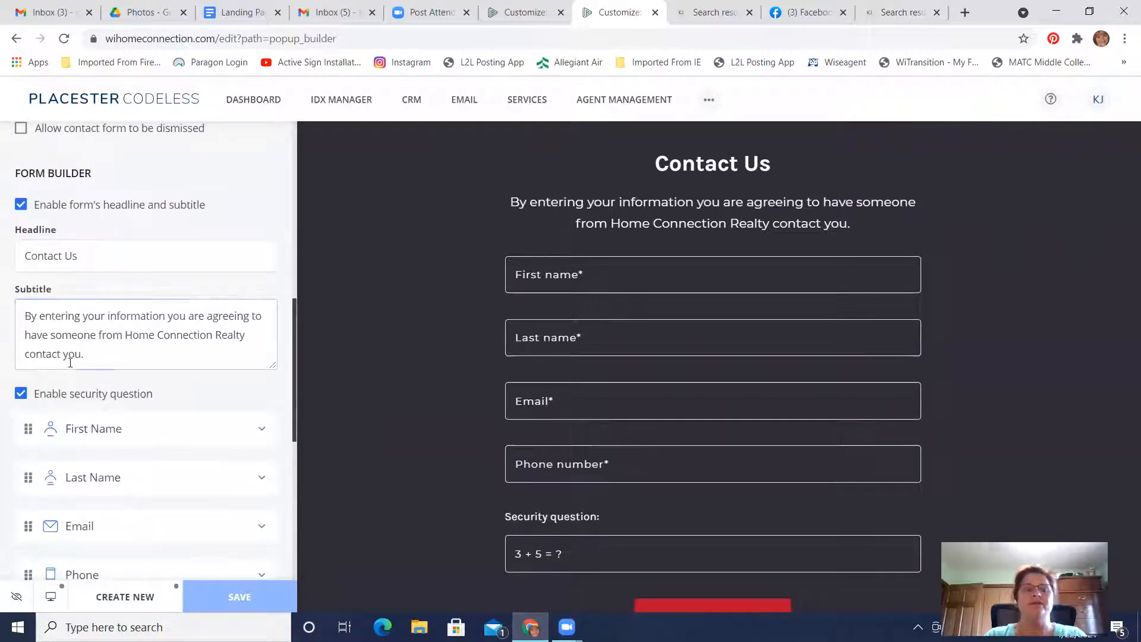
{"action": "scroll", "coordinate": [184, 347], "scroll_direction": "up", "scroll_amount": 10}
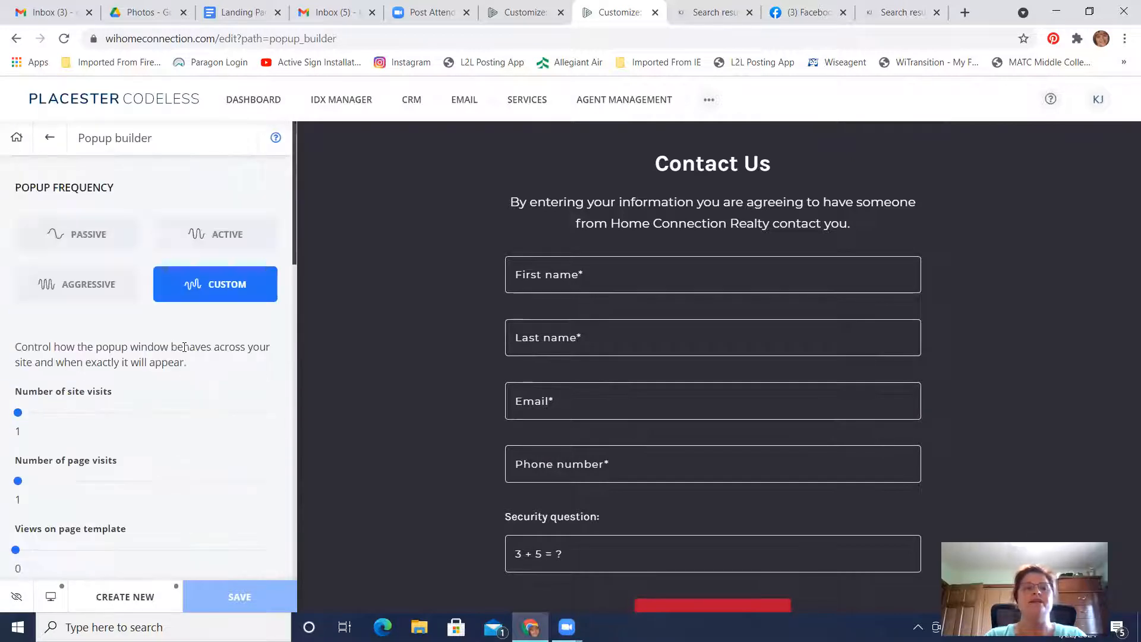
Leave the popup builder and switch to Facebook to view the published DeForest homes post
{"action": "left_click", "coordinate": [16, 138]}
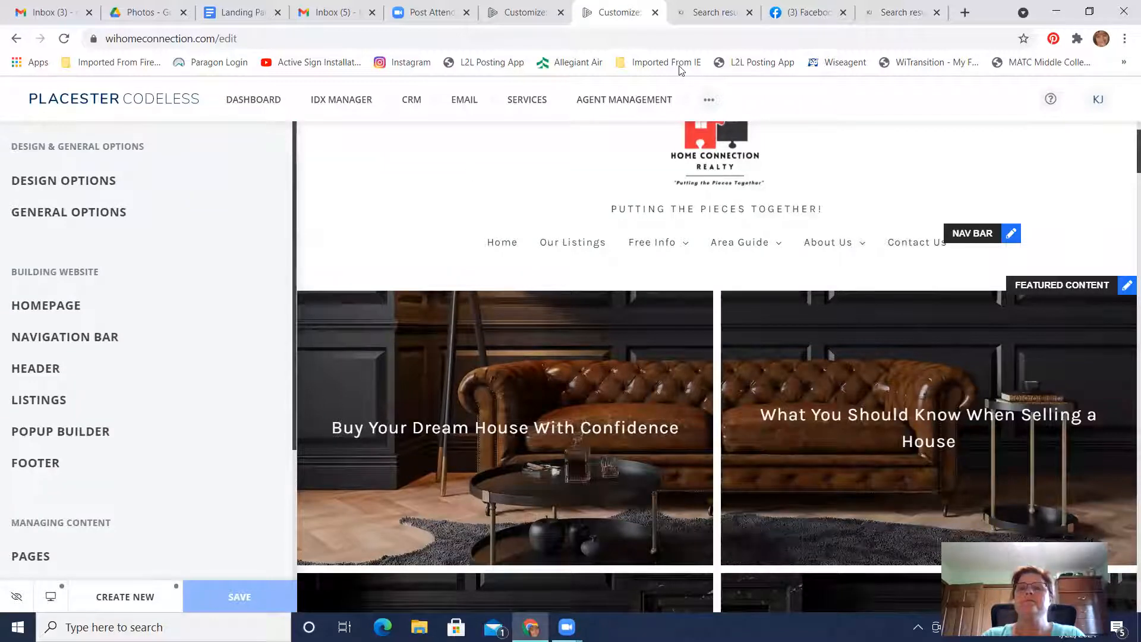
{"action": "left_click", "coordinate": [900, 13]}
{"action": "left_click", "coordinate": [808, 12]}
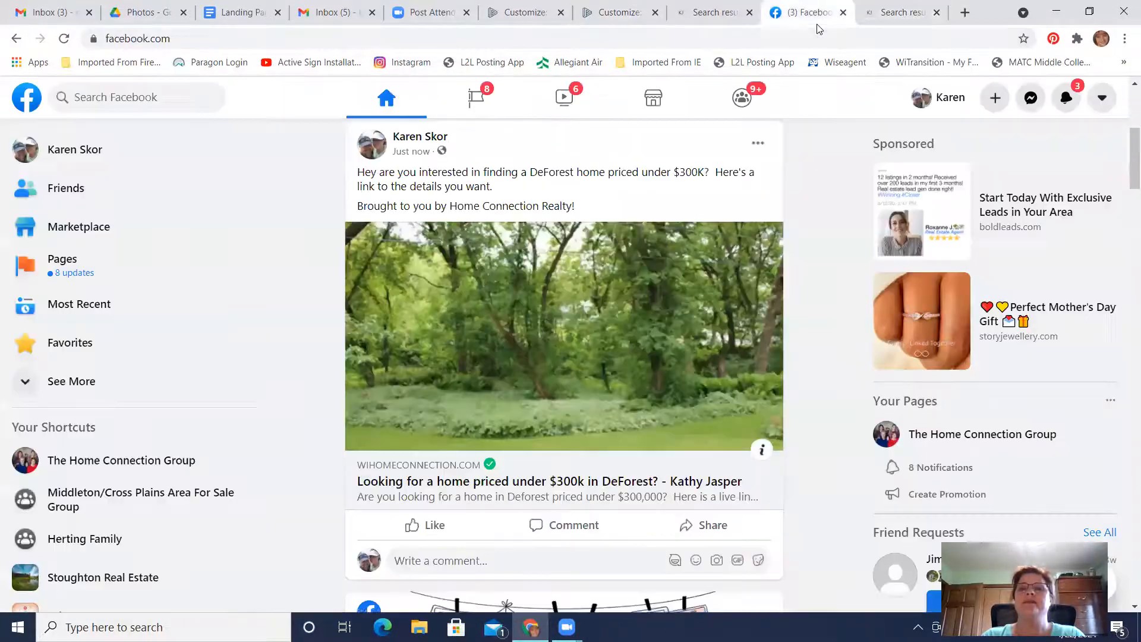